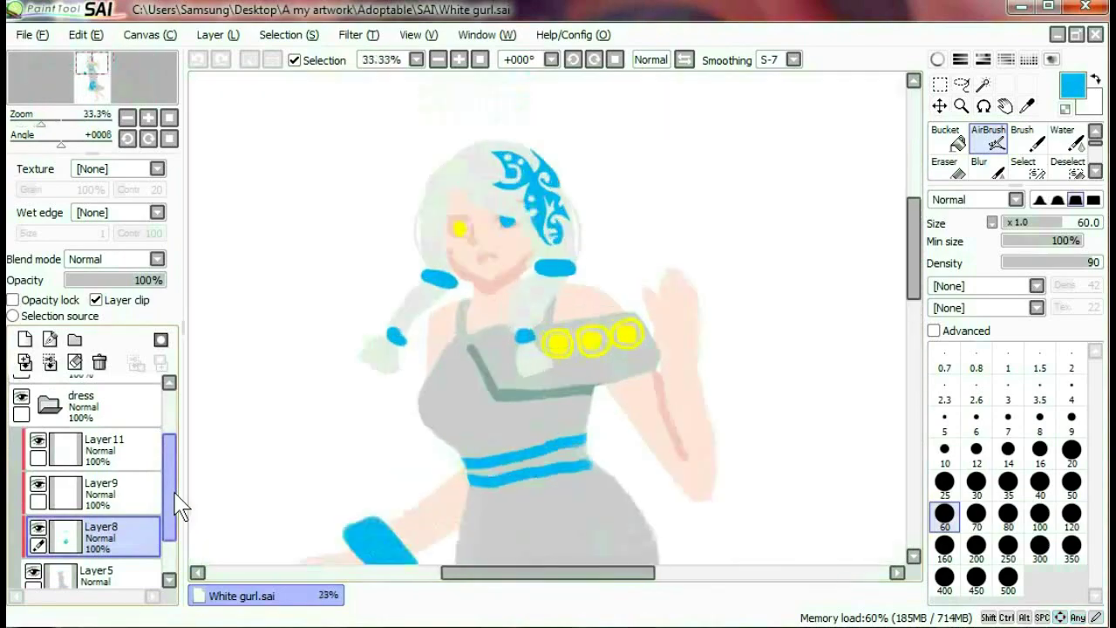
- Erase petal openings and a curled spiral into the blue ornament at the dress hem with a size 35 Eraser
{"action": "key", "text": "e"}
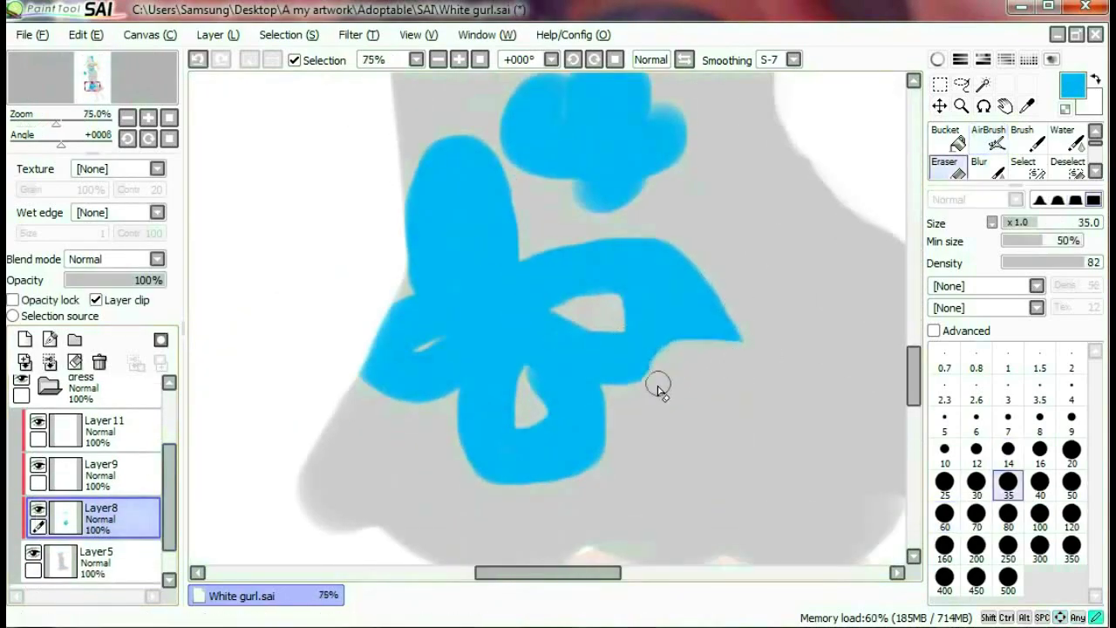
{"action": "scroll", "coordinate": [518, 356], "scroll_direction": "down", "scroll_amount": 6}
{"action": "key", "text": "bracketright"}
{"action": "key", "text": "bracketright"}
{"action": "key", "text": "bracketright"}
{"action": "key", "text": "bracketright"}
{"action": "key", "text": "bracketright"}
{"action": "scroll", "coordinate": [485, 393], "scroll_direction": "up", "scroll_amount": 6}
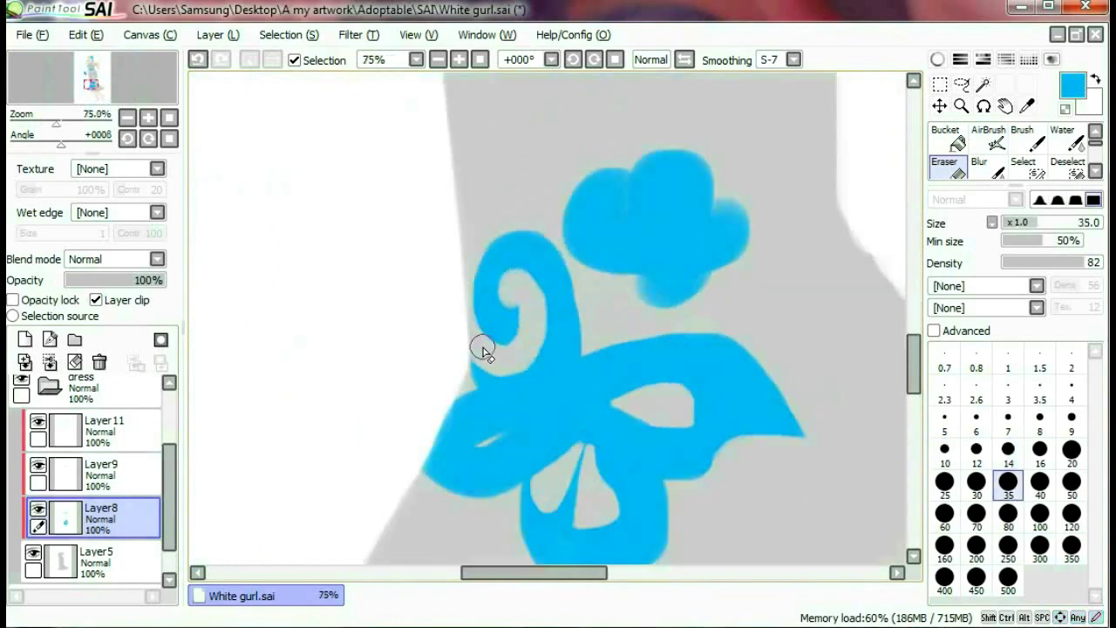
- Carve a tapering curved band through the hem ornament's leaf with a size 16 Eraser and refine it with a small AirBrush
{"action": "scroll", "coordinate": [485, 349], "scroll_direction": "down", "scroll_amount": 2}
{"action": "key", "text": "bracketleft"}
{"action": "key", "text": "bracketleft"}
{"action": "key", "text": "bracketleft"}
{"action": "key", "text": "bracketleft"}
{"action": "left_click_drag", "start_coordinate": [554, 323], "coordinate": [463, 359]}
{"action": "scroll", "coordinate": [541, 331], "scroll_direction": "down", "scroll_amount": 6}
{"action": "scroll", "coordinate": [472, 357], "scroll_direction": "up", "scroll_amount": 7}
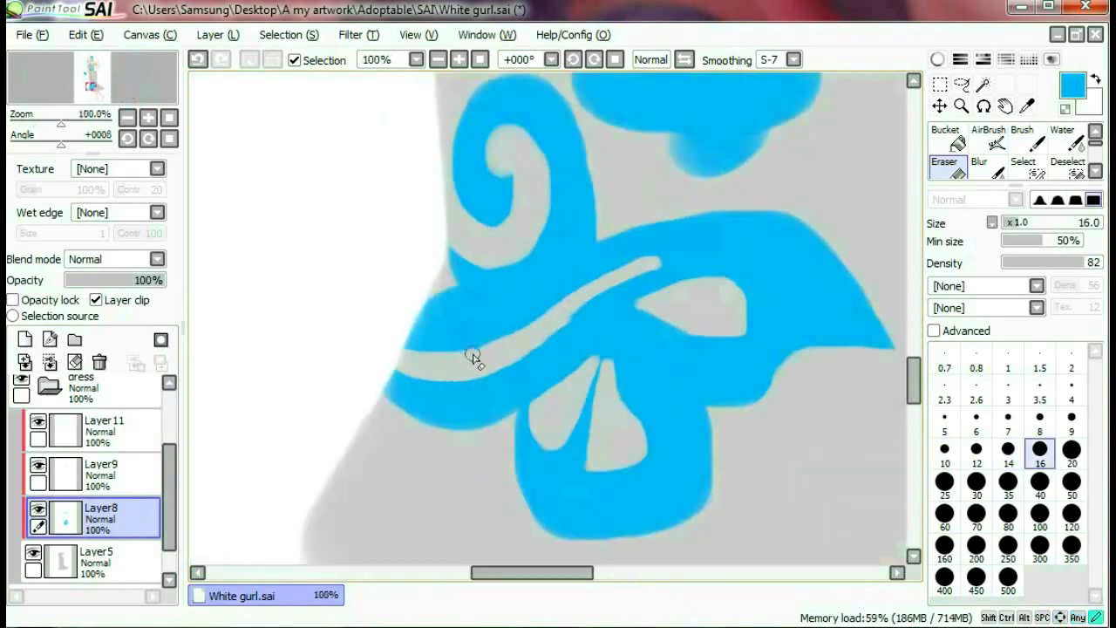
{"action": "left_click", "coordinate": [986, 147]}
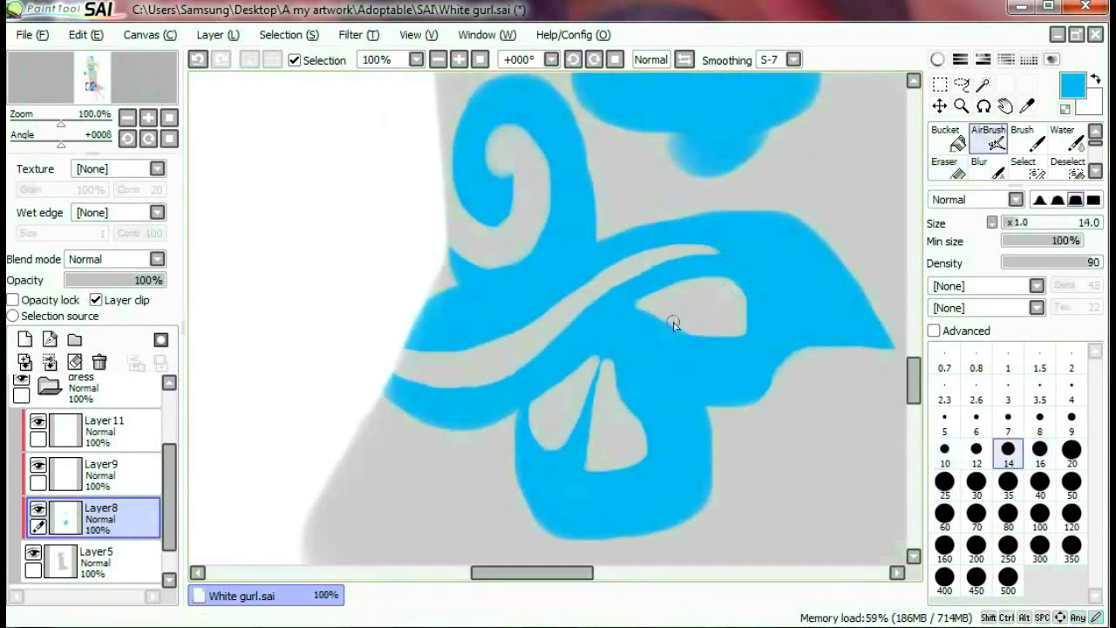
{"action": "scroll", "coordinate": [717, 348], "scroll_direction": "down", "scroll_amount": 6}
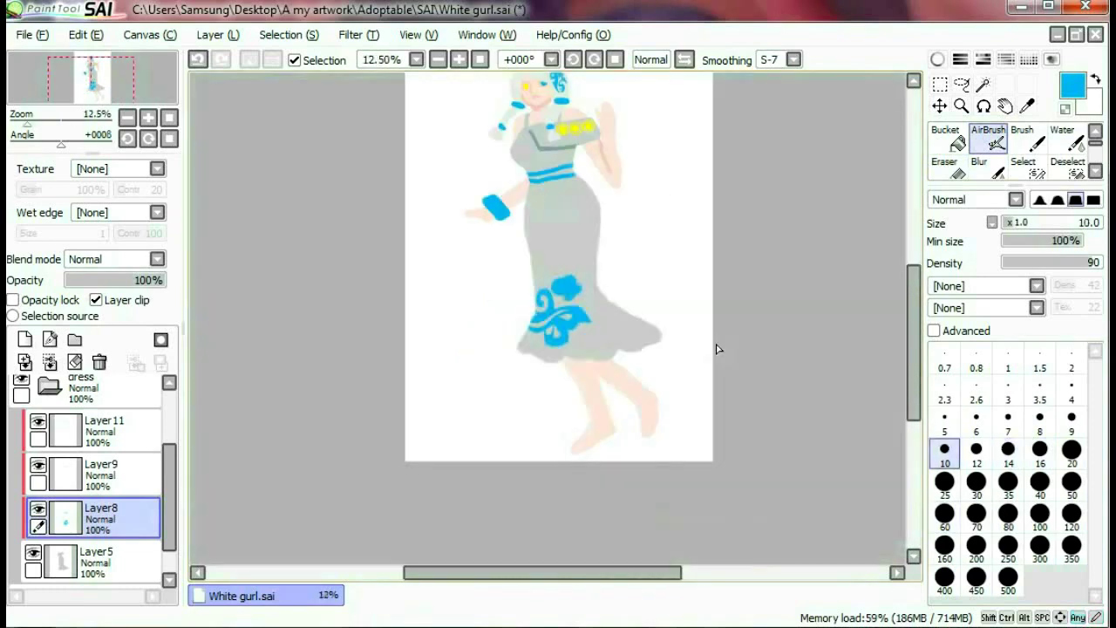
- On Layer9, paint blue trim along the neckline, two sleeve dots and two curved bodice lines with a size 25 AirBrush
{"action": "scroll", "coordinate": [715, 347], "scroll_direction": "up", "scroll_amount": 5}
{"action": "scroll", "coordinate": [730, 346], "scroll_direction": "down", "scroll_amount": 4}
{"action": "scroll", "coordinate": [730, 346], "scroll_direction": "up", "scroll_amount": 2}
{"action": "scroll", "coordinate": [729, 346], "scroll_direction": "down", "scroll_amount": 3}
{"action": "scroll", "coordinate": [732, 345], "scroll_direction": "up", "scroll_amount": 2}
{"action": "scroll", "coordinate": [732, 346], "scroll_direction": "up", "scroll_amount": 3}
{"action": "left_click", "coordinate": [100, 471]}
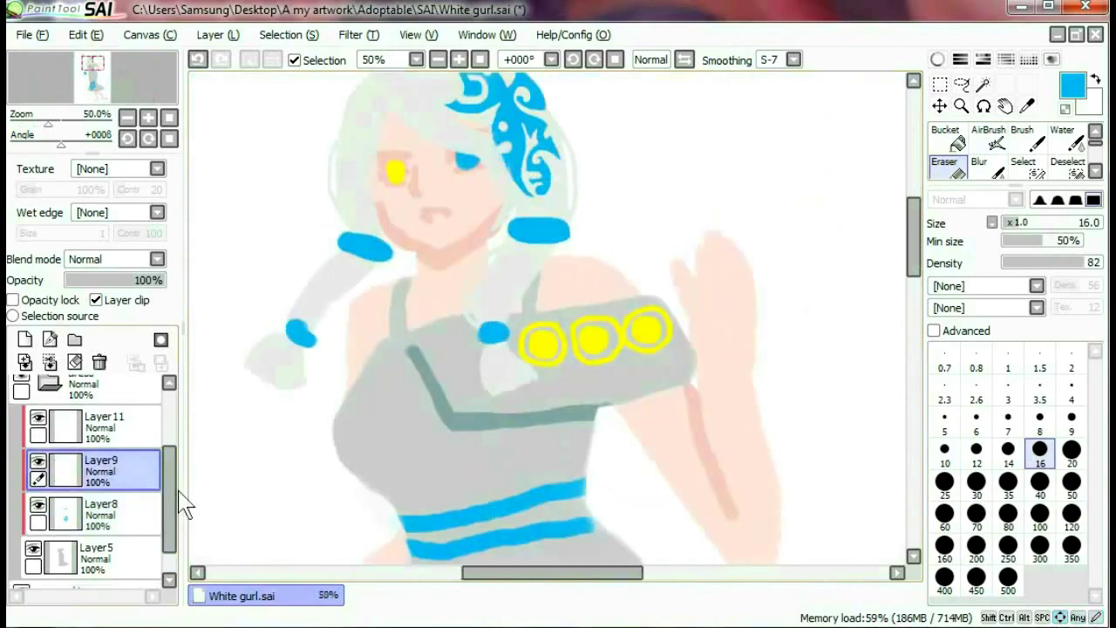
{"action": "scroll", "coordinate": [676, 366], "scroll_direction": "down", "scroll_amount": 4}
{"action": "scroll", "coordinate": [672, 369], "scroll_direction": "up", "scroll_amount": 3}
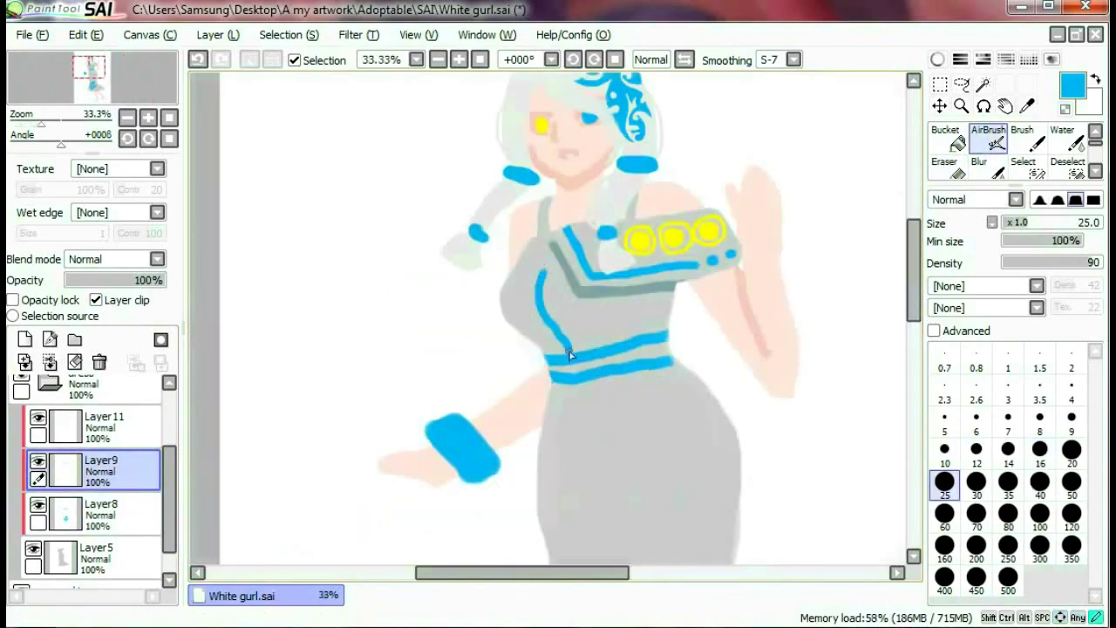
{"action": "scroll", "coordinate": [541, 423], "scroll_direction": "down", "scroll_amount": 4}
{"action": "scroll", "coordinate": [541, 424], "scroll_direction": "up", "scroll_amount": 6}
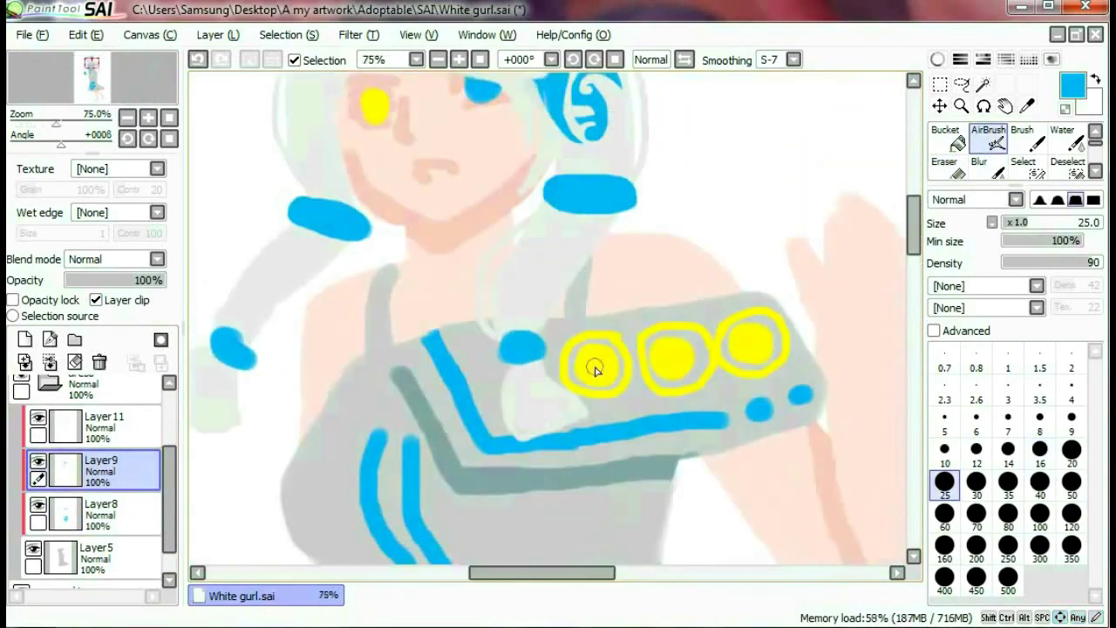
- Clean up the edges of the blue neckline trim with a size 20 Eraser
{"action": "scroll", "coordinate": [728, 419], "scroll_direction": "down", "scroll_amount": 2}
{"action": "scroll", "coordinate": [524, 405], "scroll_direction": "up", "scroll_amount": 2}
{"action": "key", "text": "e"}
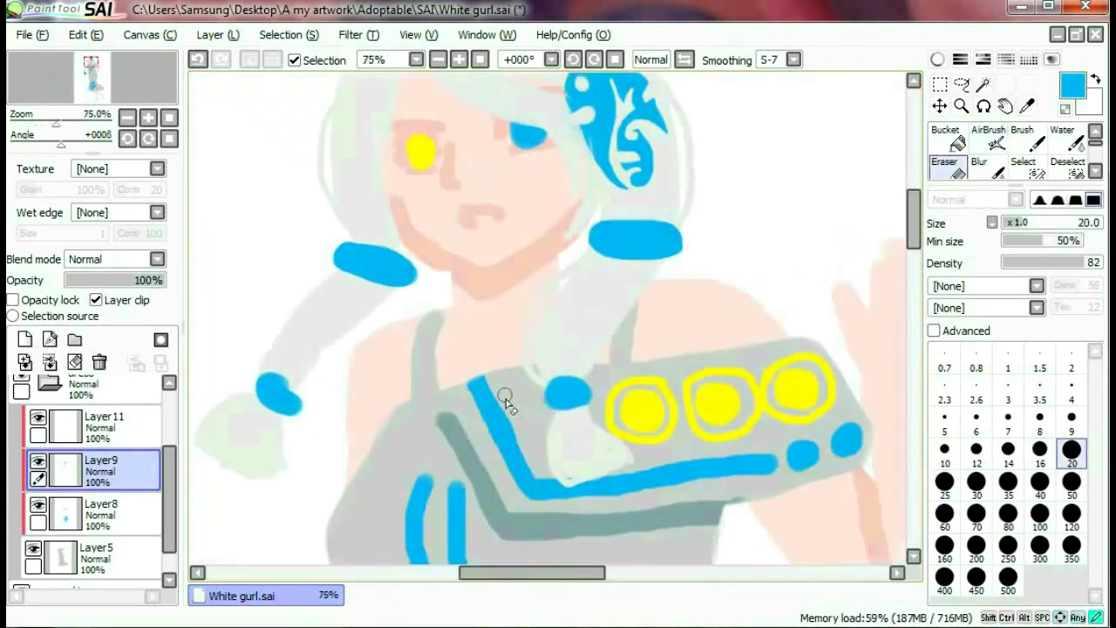
{"action": "scroll", "coordinate": [826, 444], "scroll_direction": "down", "scroll_amount": 5}
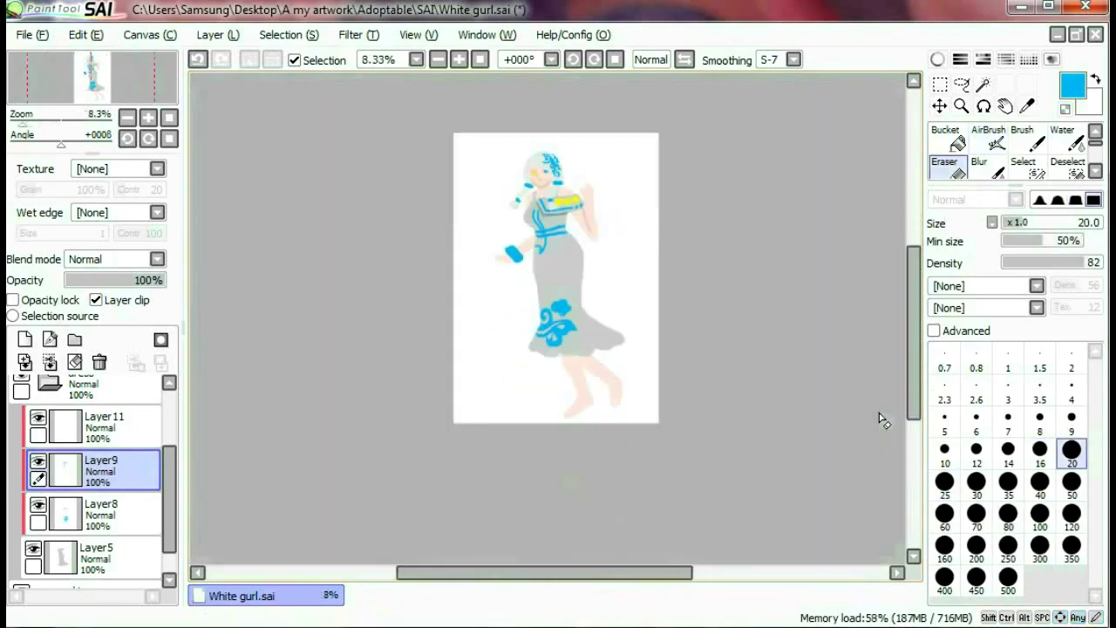
{"action": "scroll", "coordinate": [877, 419], "scroll_direction": "up", "scroll_amount": 6}
{"action": "scroll", "coordinate": [881, 417], "scroll_direction": "up", "scroll_amount": 1}
- Broaden the blue trim toward the sleeve end and up behind the last yellow circle with a size 25 AirBrush
{"action": "key", "text": "v"}
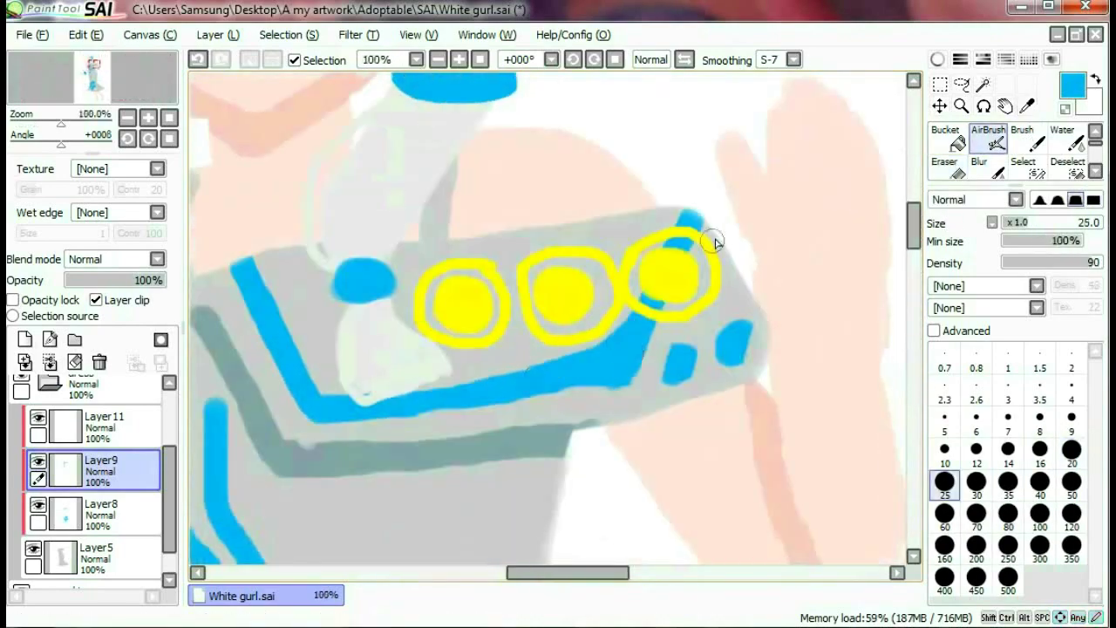
{"action": "scroll", "coordinate": [578, 381], "scroll_direction": "down", "scroll_amount": 2}
{"action": "scroll", "coordinate": [491, 381], "scroll_direction": "up", "scroll_amount": 2}
- Erase a curved gap across the blue sleeve stripes with a size 20 Eraser and touch up the pattern with the AirBrush
{"action": "key", "text": "e"}
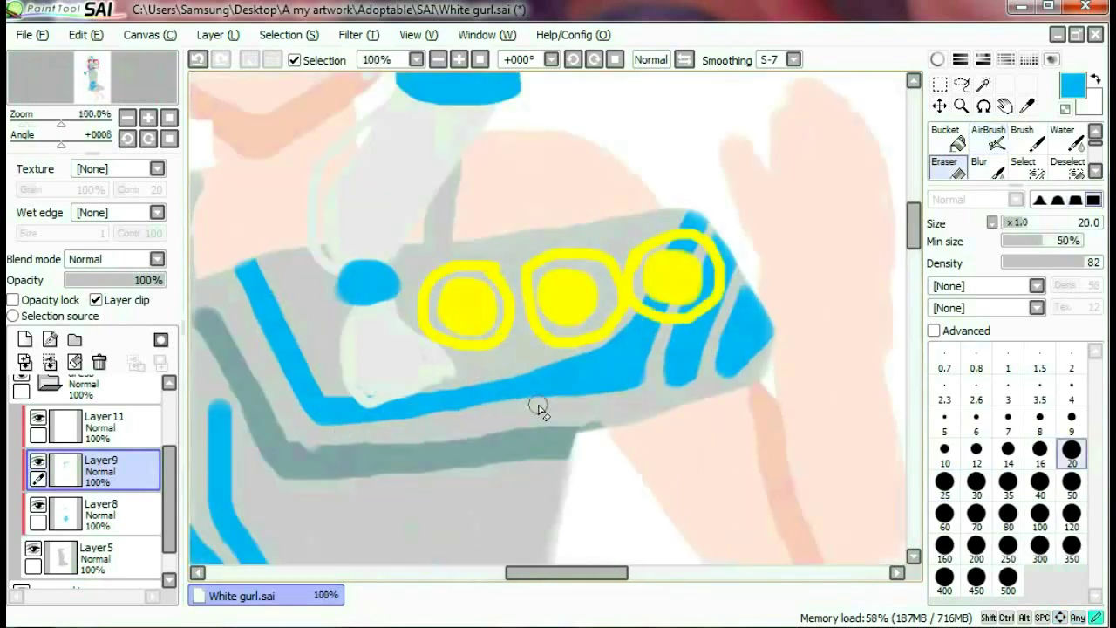
{"action": "left_click_drag", "start_coordinate": [676, 367], "coordinate": [741, 373]}
{"action": "left_click", "coordinate": [988, 137]}
{"action": "scroll", "coordinate": [710, 189], "scroll_direction": "down", "scroll_amount": 4}
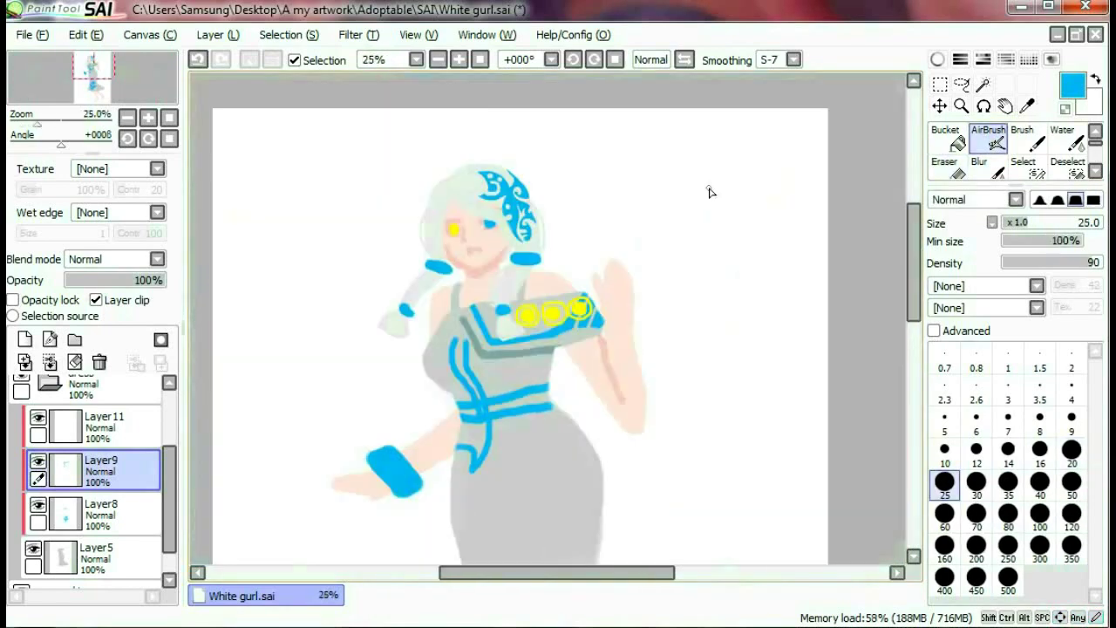
{"action": "scroll", "coordinate": [709, 189], "scroll_direction": "up", "scroll_amount": 4}
{"action": "left_click", "coordinate": [1008, 451]}
{"action": "key", "text": "v"}
{"action": "scroll", "coordinate": [740, 306], "scroll_direction": "down", "scroll_amount": 2}
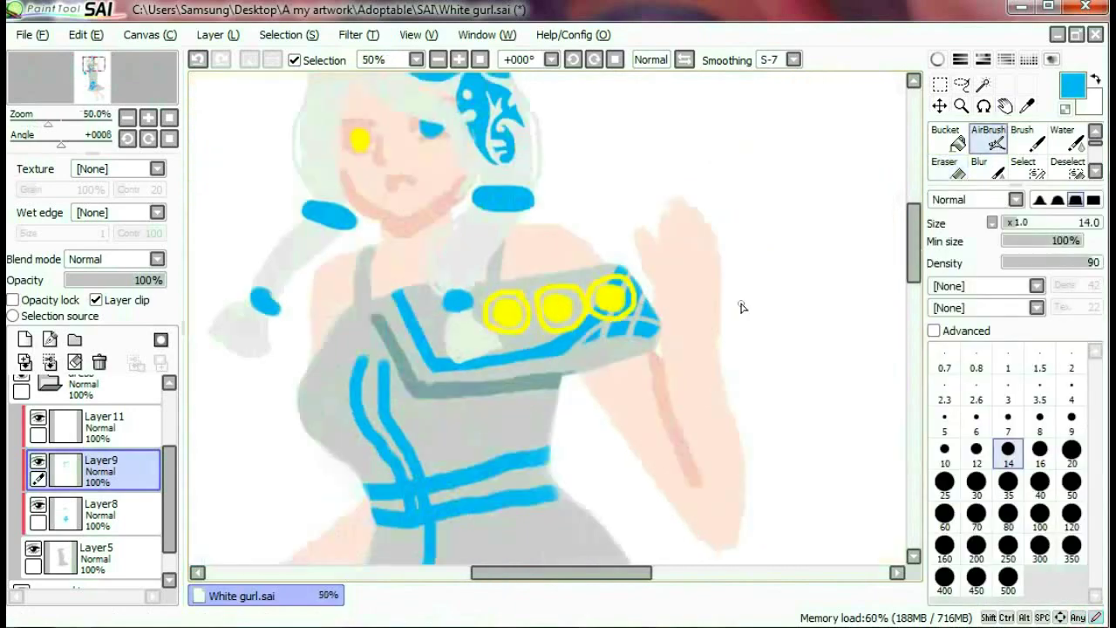
- Cut diagonal gaps into the upper end of the blue neckline stripe with a size 12 Eraser
{"action": "scroll", "coordinate": [740, 306], "scroll_direction": "up", "scroll_amount": 1}
{"action": "key", "text": "e"}
{"action": "scroll", "coordinate": [641, 359], "scroll_direction": "down", "scroll_amount": 4}
{"action": "scroll", "coordinate": [640, 360], "scroll_direction": "up", "scroll_amount": 4}
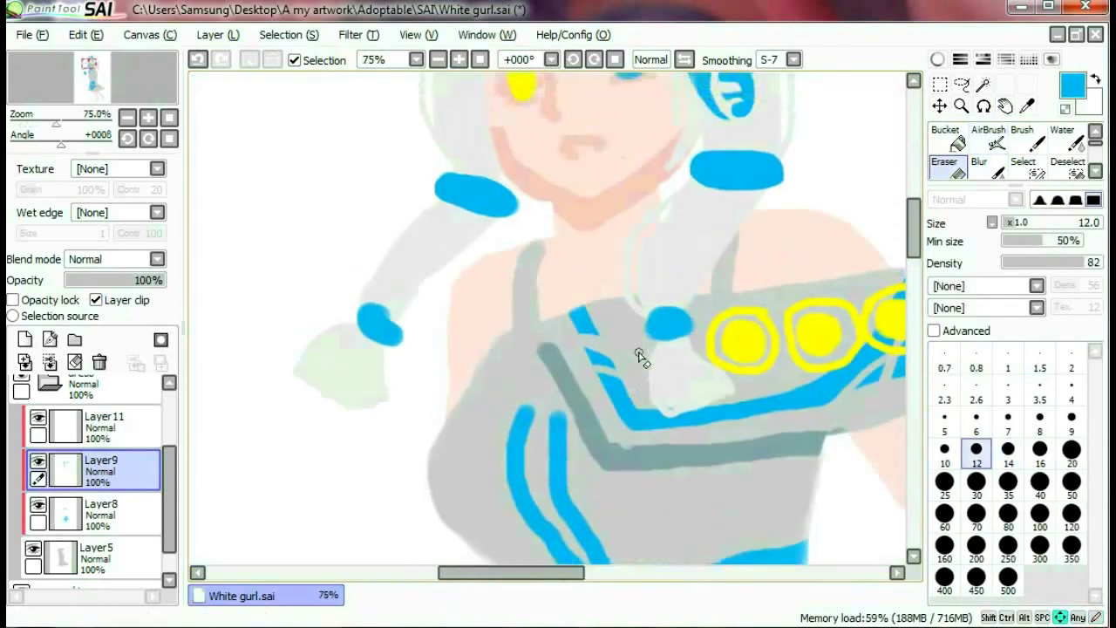
- Retouch the edge of the hair fringe on Layer4 in light grey with the AirBrush and a size 12 Eraser
{"action": "scroll", "coordinate": [154, 498], "scroll_direction": "up", "scroll_amount": 3}
{"action": "left_click", "coordinate": [154, 498]}
{"action": "key", "text": "v"}
{"action": "key", "text": "e"}
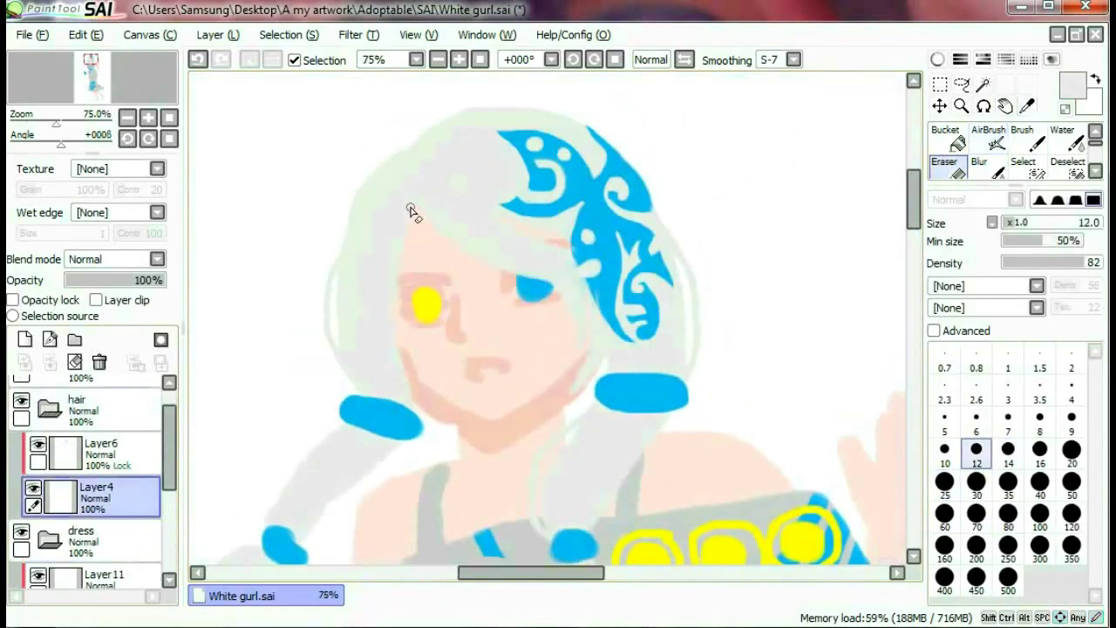
{"action": "scroll", "coordinate": [410, 313], "scroll_direction": "up", "scroll_amount": 1}
- On Layer12, paint a grey stripe and dot on the hair pin beside the patterned hair with a size 6 AirBrush
{"action": "left_click", "coordinate": [105, 457]}
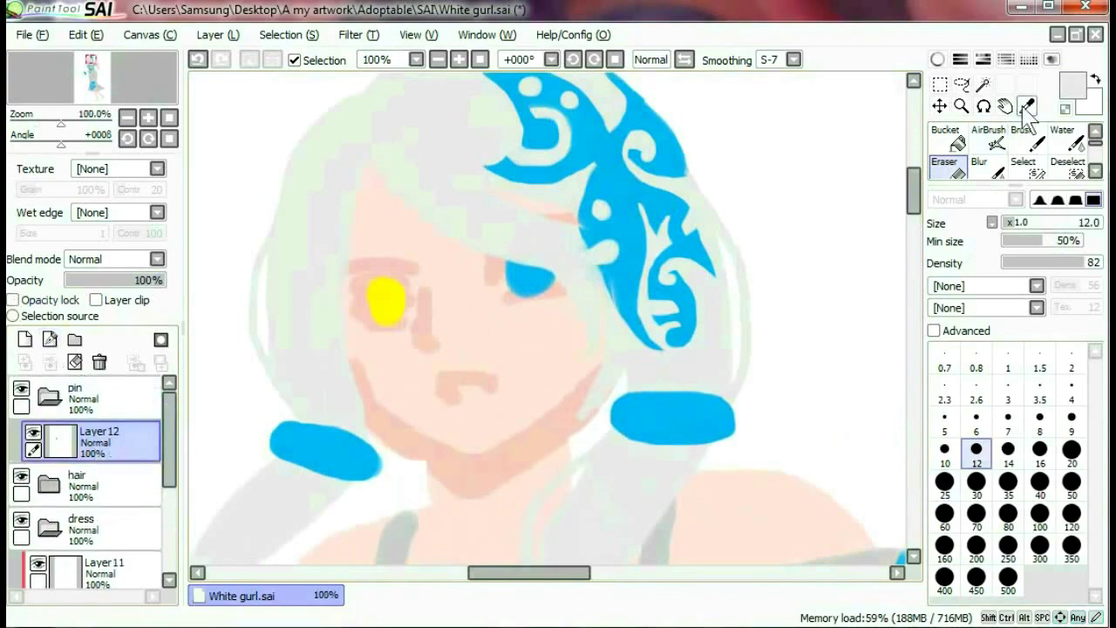
{"action": "key", "text": "v"}
{"action": "scroll", "coordinate": [703, 424], "scroll_direction": "down", "scroll_amount": 7}
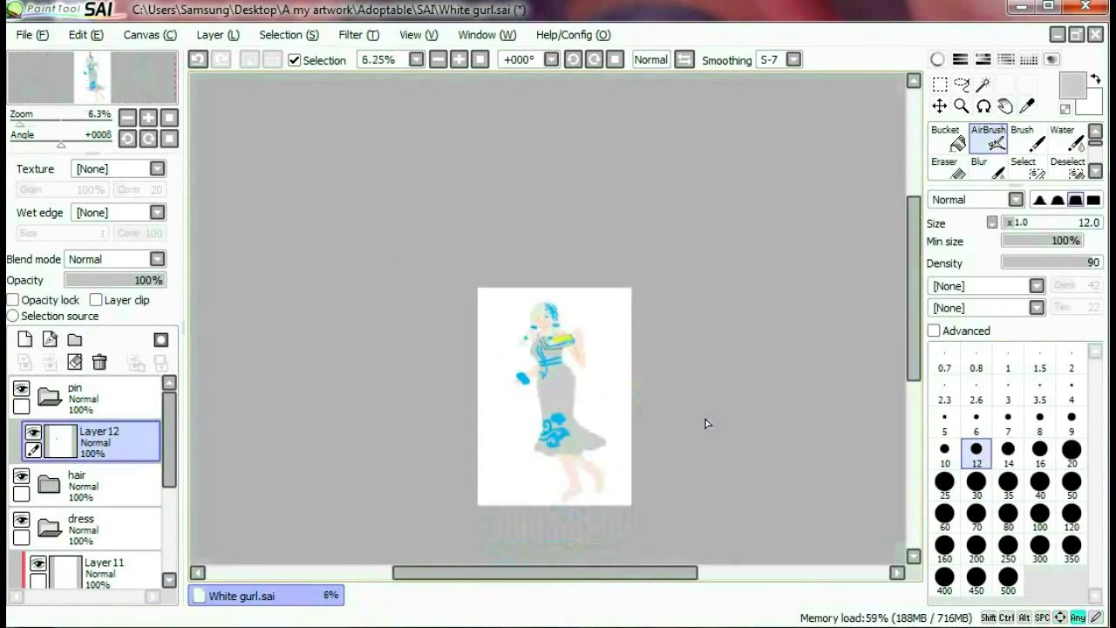
{"action": "scroll", "coordinate": [706, 424], "scroll_direction": "up", "scroll_amount": 7}
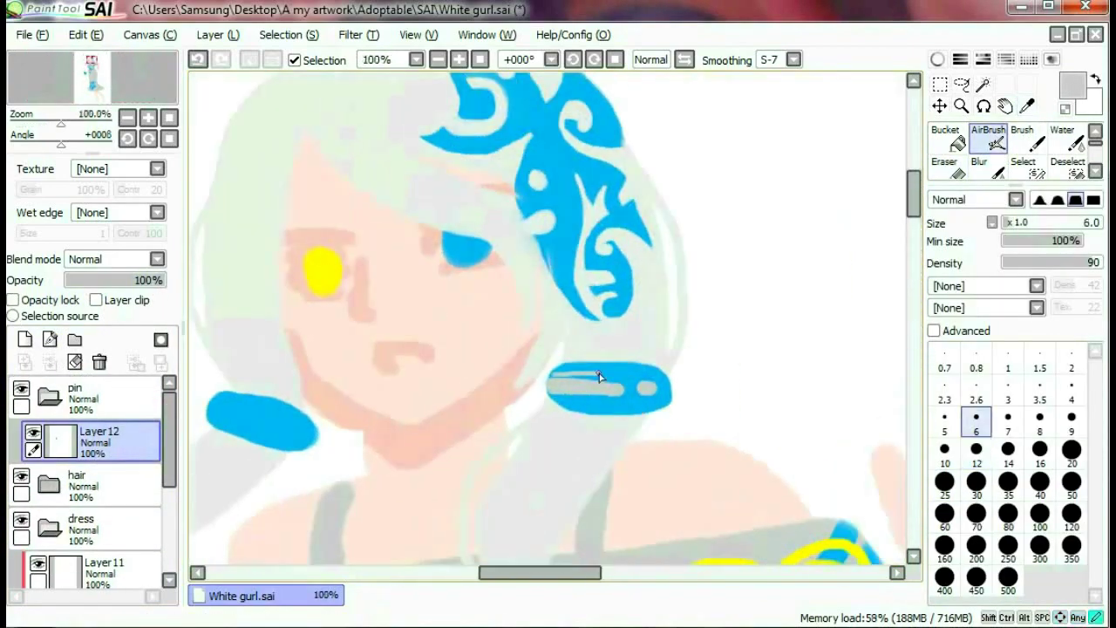
- Add a clipped layer above Layer12 for a light blue highlight on the hair pin and soften it with a size 8 Blur
{"action": "left_click", "coordinate": [937, 59]}
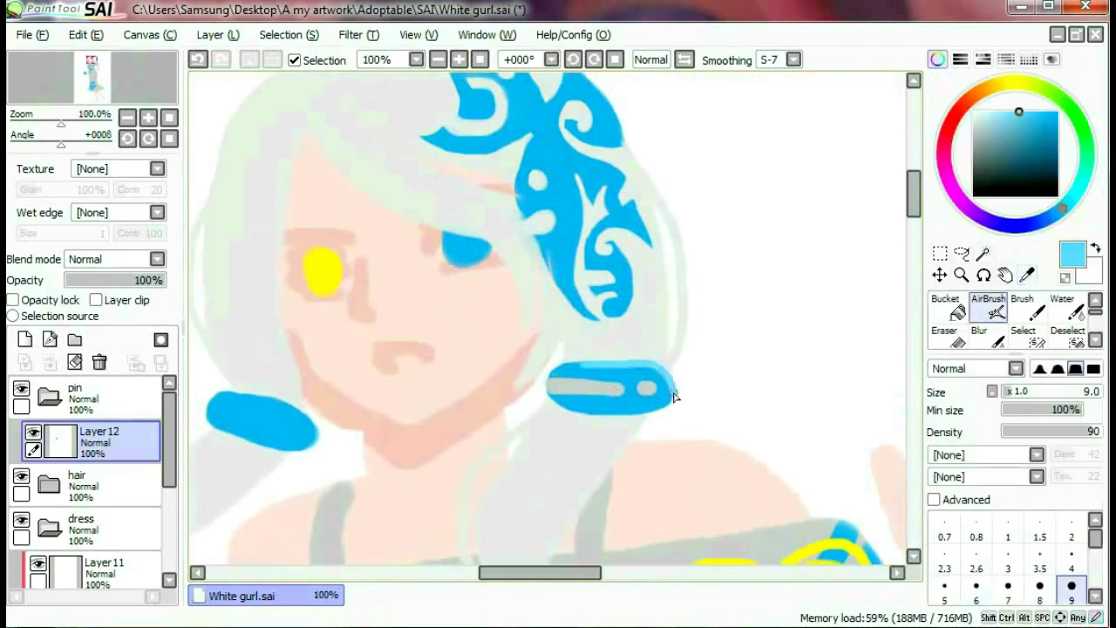
{"action": "key", "text": "ctrl+shift+n"}
{"action": "left_click", "coordinate": [992, 337]}
{"action": "left_click", "coordinate": [937, 59]}
{"action": "scroll", "coordinate": [557, 323], "scroll_direction": "down", "scroll_amount": 4}
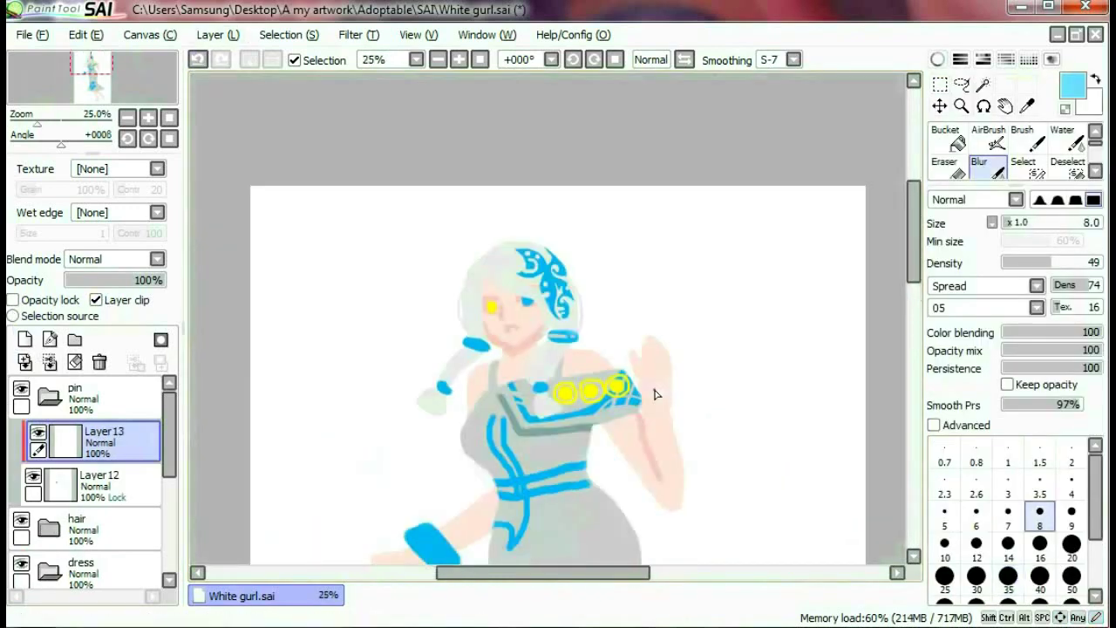
- Lock Layer12's opacity and paint blue over the grey marks on the hair pin with a size 30 AirBrush
{"action": "scroll", "coordinate": [558, 323], "scroll_direction": "up", "scroll_amount": 4}
{"action": "left_click", "coordinate": [122, 480]}
{"action": "key", "text": "e"}
{"action": "left_click", "coordinate": [945, 139]}
{"action": "scroll", "coordinate": [558, 326], "scroll_direction": "down", "scroll_amount": 1}
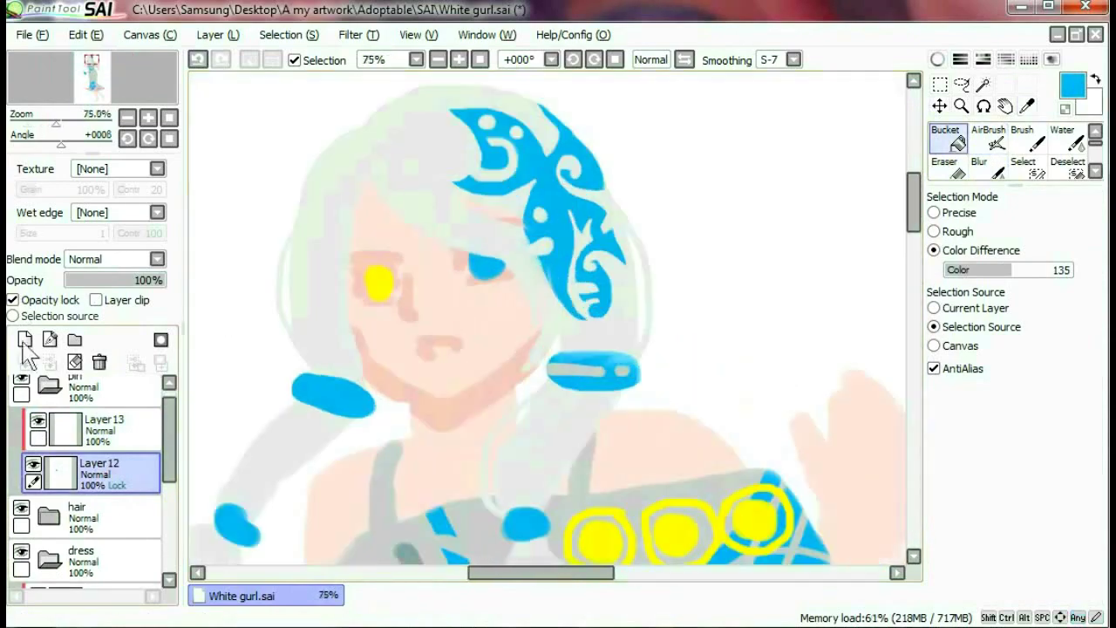
{"action": "left_click", "coordinate": [13, 299]}
{"action": "left_click", "coordinate": [937, 60]}
{"action": "left_click", "coordinate": [987, 306]}
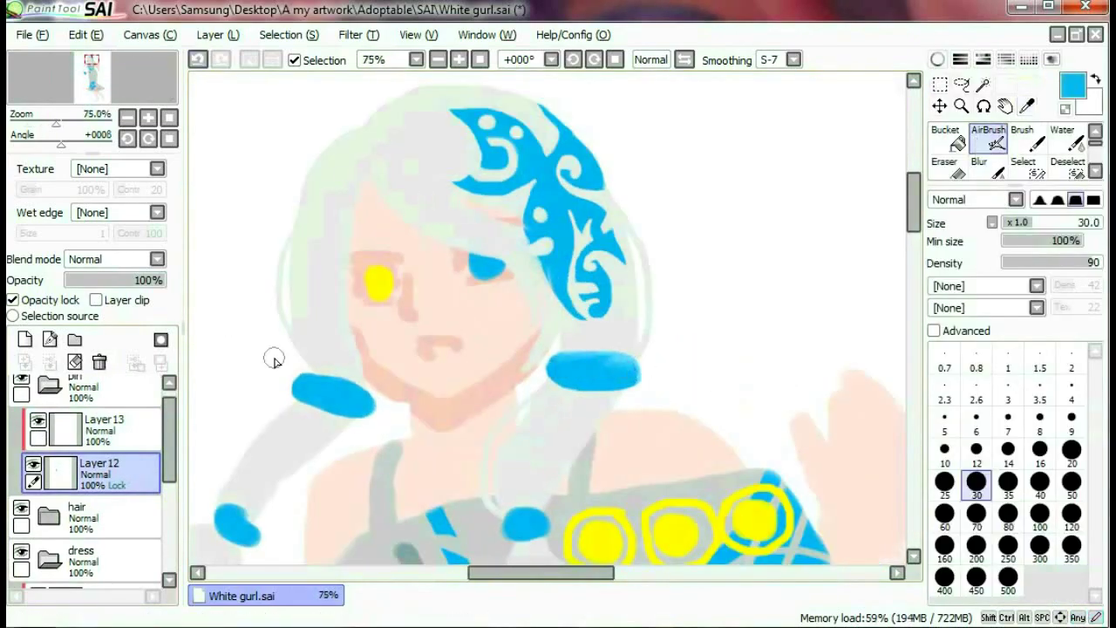
- Add another clipped layer and paint two dark teal bands across the hair pin with a size 14 AirBrush
{"action": "key", "text": "ctrl+shift+n"}
{"action": "left_click", "coordinate": [1010, 451]}
{"action": "left_click_drag", "start_coordinate": [616, 353], "coordinate": [617, 388]}
{"action": "scroll", "coordinate": [617, 388], "scroll_direction": "up", "scroll_amount": 1}
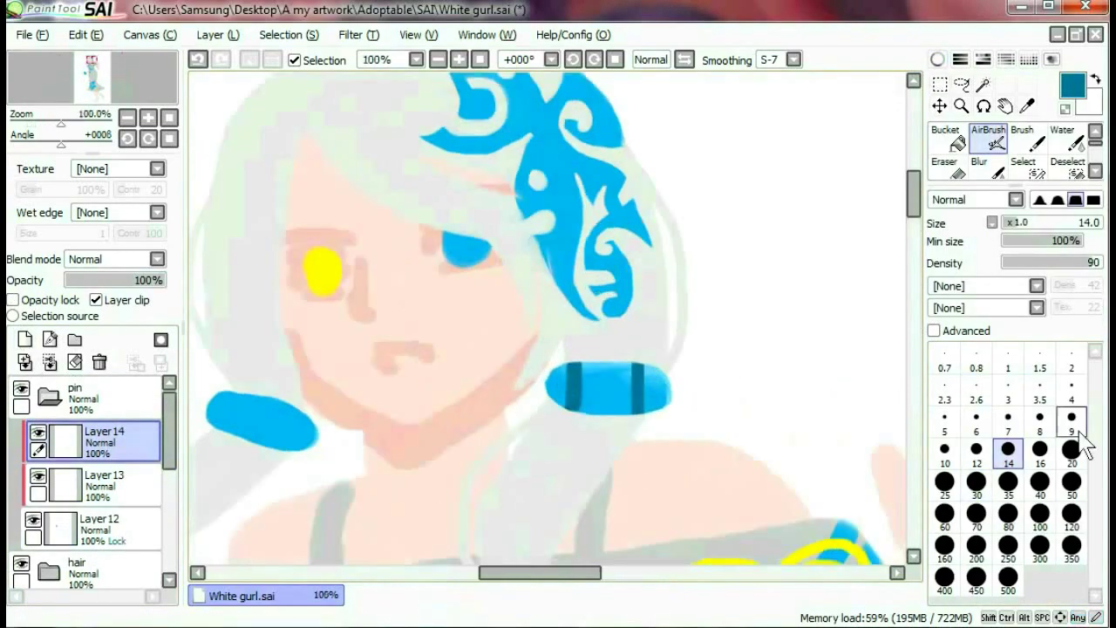
- Outline the hair pin and draw a lengthwise line across it in dark teal with AirBrush sizes 10 and 6
{"action": "scroll", "coordinate": [567, 359], "scroll_direction": "down", "scroll_amount": 8}
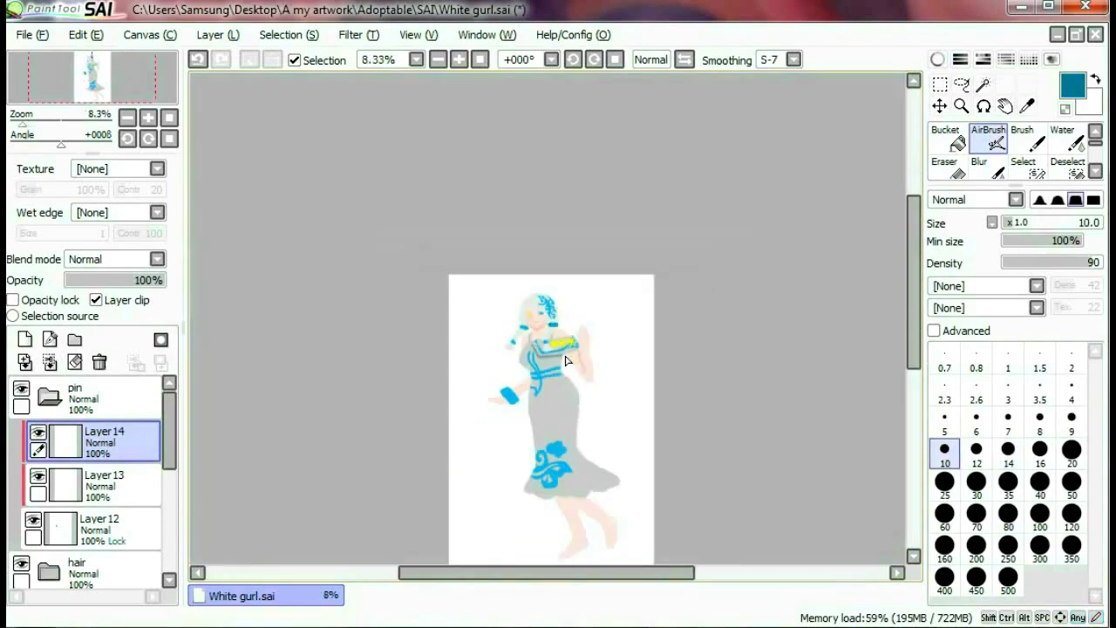
{"action": "scroll", "coordinate": [564, 359], "scroll_direction": "up", "scroll_amount": 9}
{"action": "scroll", "coordinate": [722, 339], "scroll_direction": "down", "scroll_amount": 4}
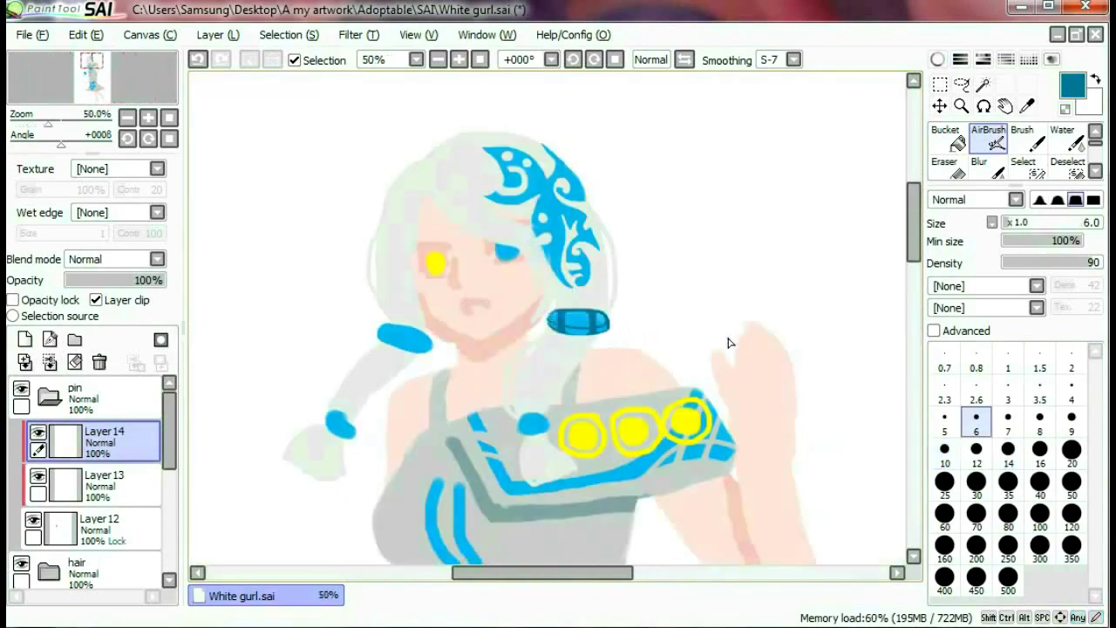
{"action": "scroll", "coordinate": [728, 338], "scroll_direction": "up", "scroll_amount": 4}
- Redraw the pin's lengthwise teal line and thin its bands and outline with a size 7 Eraser
{"action": "key", "text": "e"}
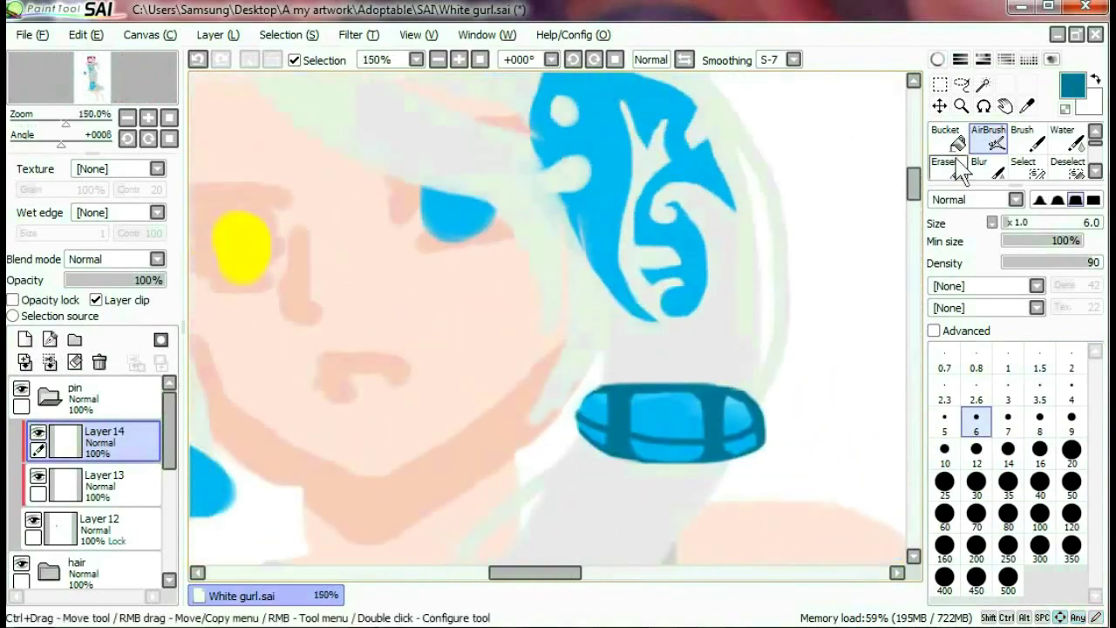
{"action": "key", "text": "v"}
{"action": "scroll", "coordinate": [787, 379], "scroll_direction": "down", "scroll_amount": 3}
{"action": "scroll", "coordinate": [787, 378], "scroll_direction": "up", "scroll_amount": 3}
{"action": "left_click_drag", "start_coordinate": [732, 438], "coordinate": [600, 429]}
{"action": "key", "text": "e"}
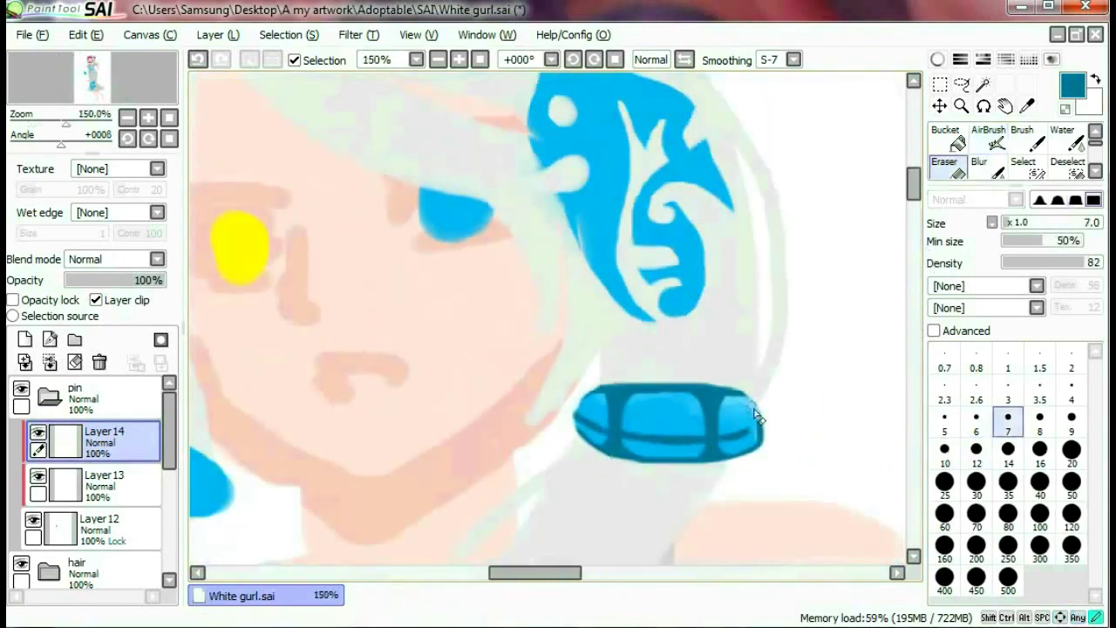
- Refine the teal linework at the pin's ends with a size 3.5 AirBrush and a size 7 Eraser
{"action": "key", "text": "v"}
{"action": "key", "text": "bracketleft"}
{"action": "key", "text": "bracketleft"}
{"action": "key", "text": "bracketleft"}
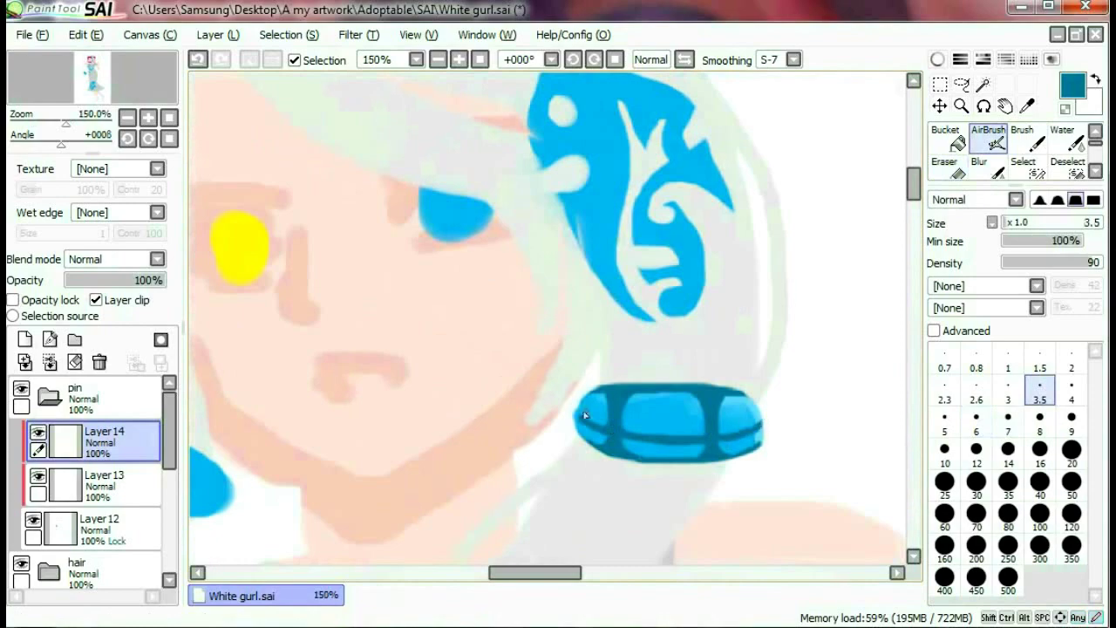
{"action": "key", "text": "e"}
{"action": "scroll", "coordinate": [579, 445], "scroll_direction": "down", "scroll_amount": 8}
{"action": "scroll", "coordinate": [772, 424], "scroll_direction": "up", "scroll_amount": 8}
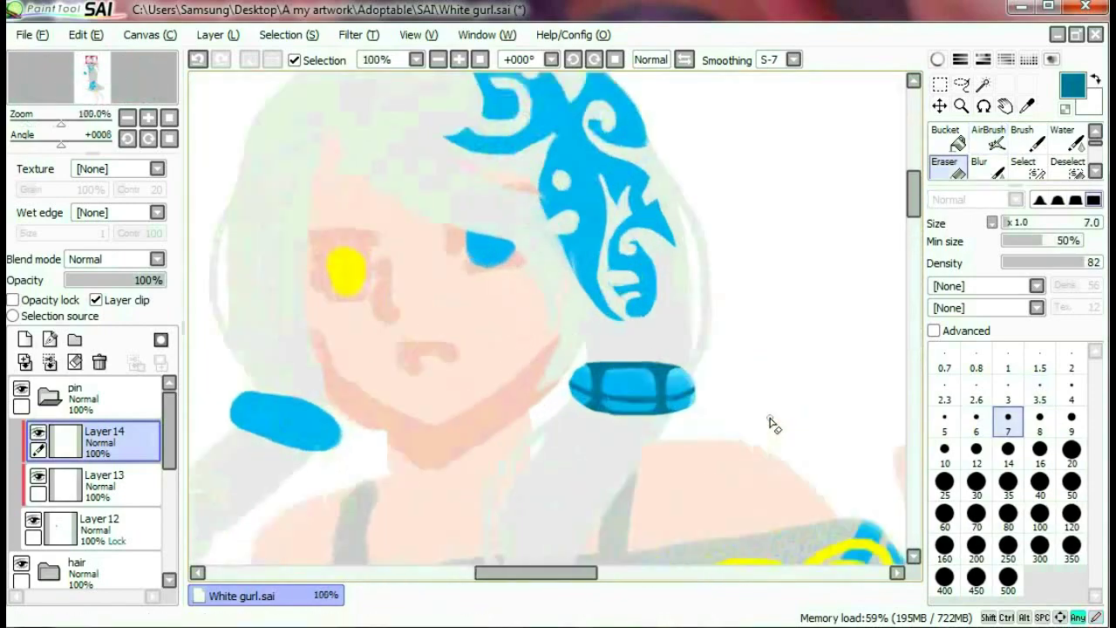
- On Layer13, paint light blue highlights between the pin's bands and soften them with a size 8 Blur
{"action": "key", "text": "v"}
{"action": "left_click", "coordinate": [649, 449], "text": "alt"}
{"action": "key", "text": "b"}
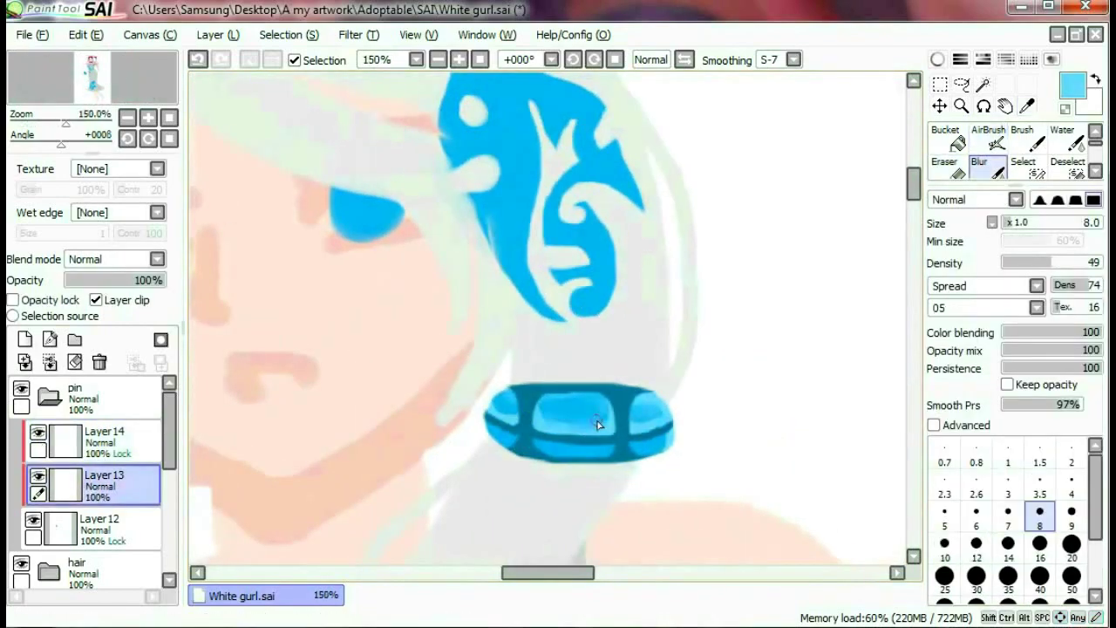
{"action": "scroll", "coordinate": [616, 409], "scroll_direction": "down", "scroll_amount": 4}
{"action": "scroll", "coordinate": [616, 410], "scroll_direction": "up", "scroll_amount": 2}
- On Layer14, paint a dark teal outline and two cross bands on the other braid's upper hair pin with a size 10 AirBrush
{"action": "left_click", "coordinate": [750, 351], "text": "ctrl+shift"}
{"action": "left_click", "coordinate": [750, 351], "text": "alt"}
{"action": "scroll", "coordinate": [444, 406], "scroll_direction": "up", "scroll_amount": 3}
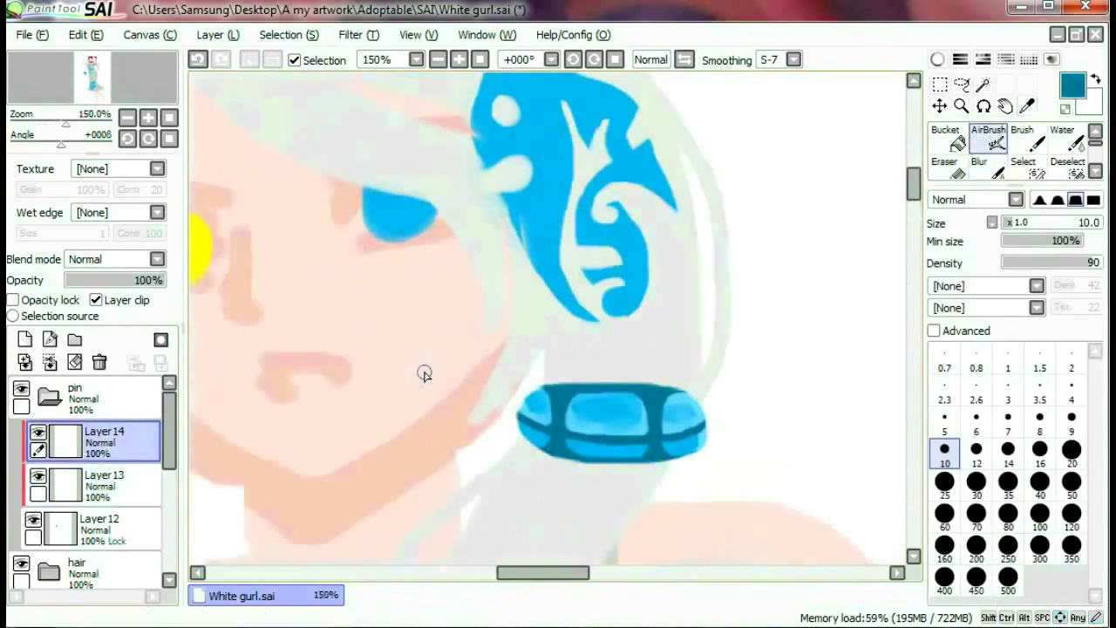
{"action": "scroll", "coordinate": [558, 345], "scroll_direction": "down", "scroll_amount": 5}
{"action": "scroll", "coordinate": [616, 386], "scroll_direction": "up", "scroll_amount": 4}
{"action": "left_click_drag", "start_coordinate": [460, 327], "coordinate": [446, 373]}
{"action": "left_click_drag", "start_coordinate": [558, 352], "coordinate": [549, 395]}
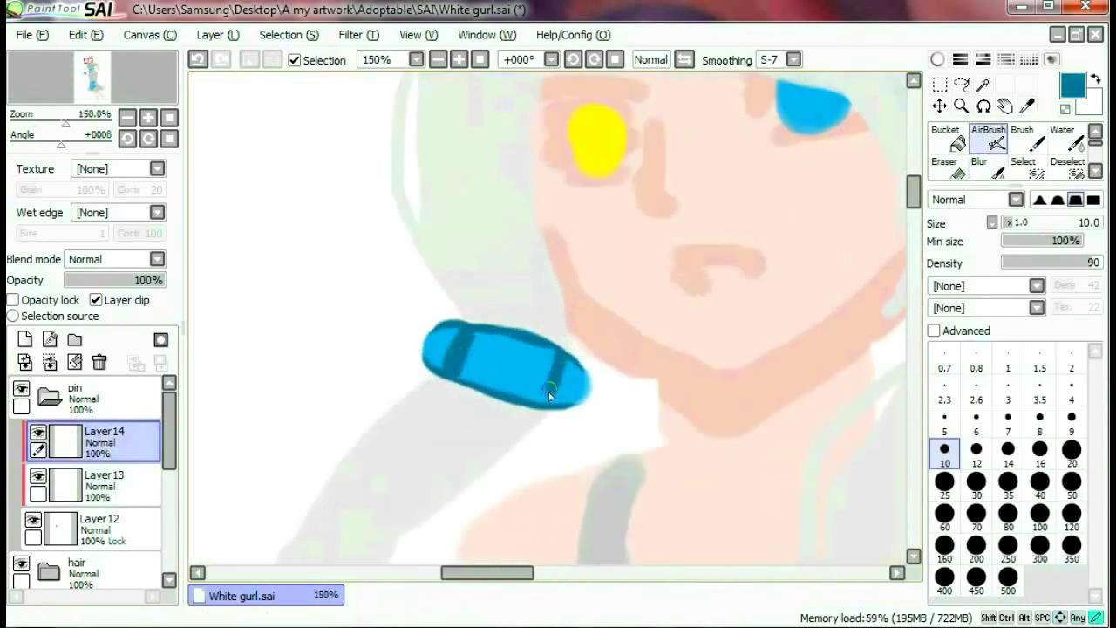
- On Layer14, add teal lengthwise lines to the braid's upper hair pin with a size 6 AirBrush and refine them with the Eraser
{"action": "scroll", "coordinate": [825, 239], "scroll_direction": "down", "scroll_amount": 4}
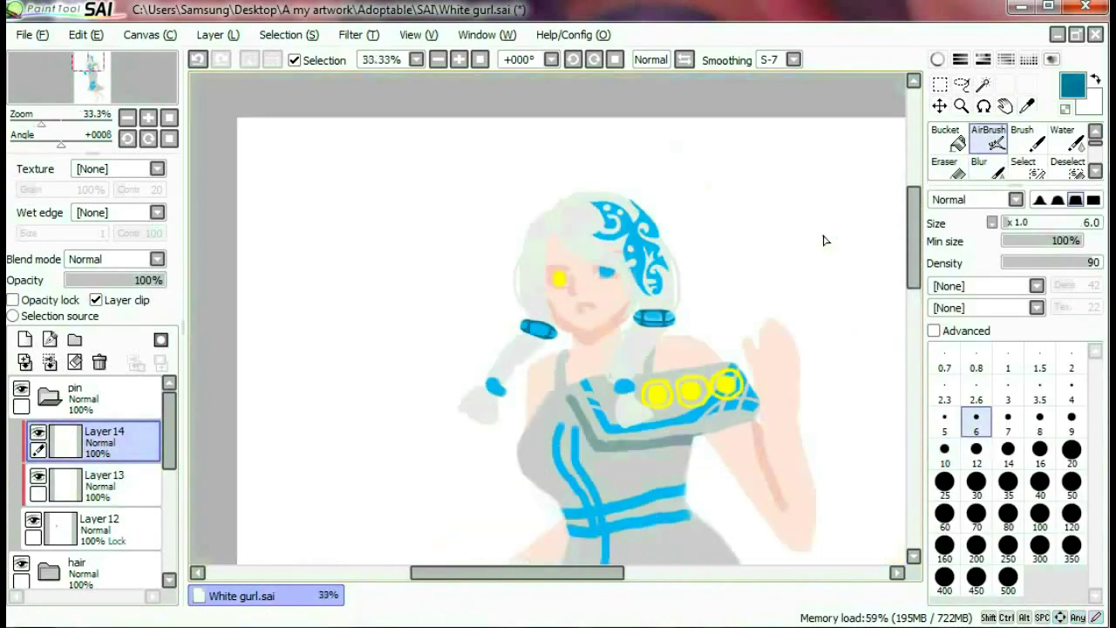
{"action": "scroll", "coordinate": [515, 411], "scroll_direction": "up", "scroll_amount": 4}
{"action": "key", "text": "e"}
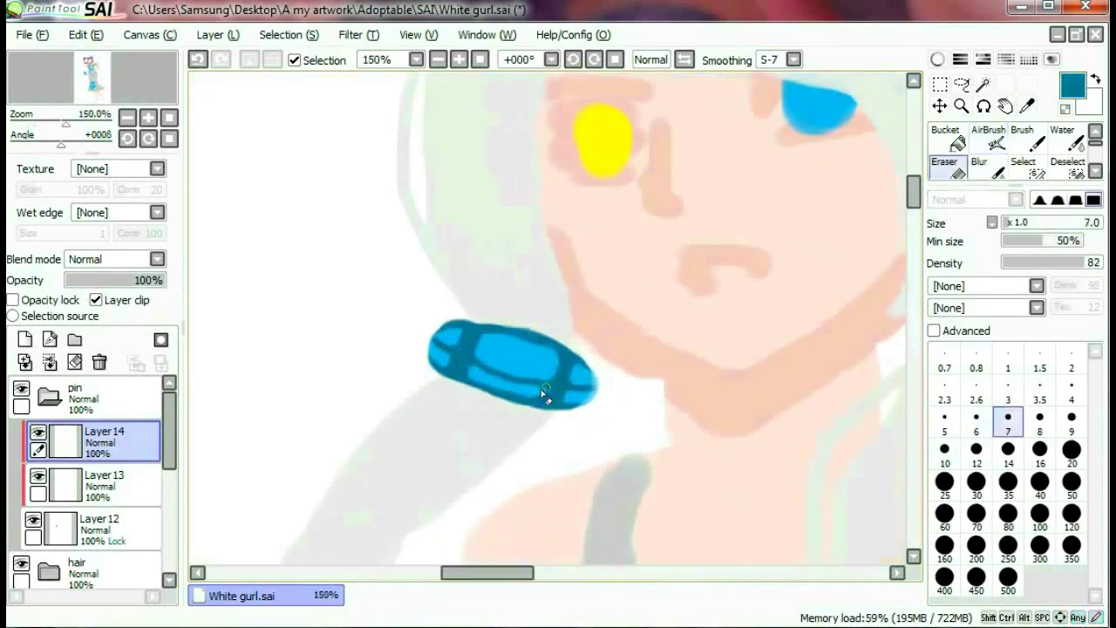
{"action": "scroll", "coordinate": [488, 411], "scroll_direction": "up", "scroll_amount": 1}
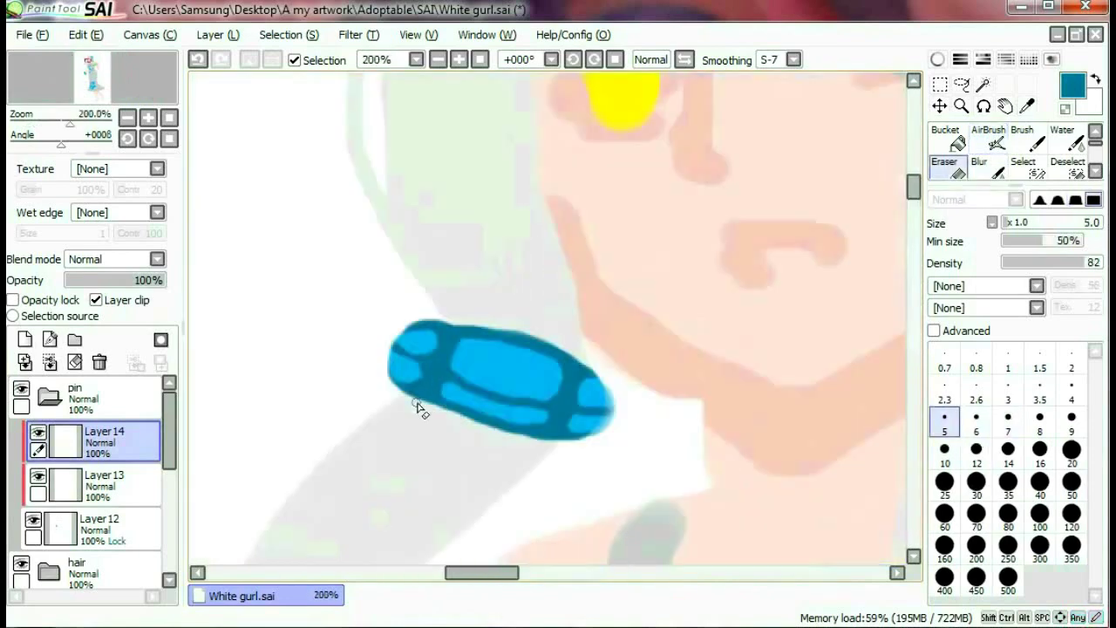
{"action": "key", "text": "e"}
{"action": "scroll", "coordinate": [569, 398], "scroll_direction": "down", "scroll_amount": 3}
{"action": "scroll", "coordinate": [568, 398], "scroll_direction": "down", "scroll_amount": 1}
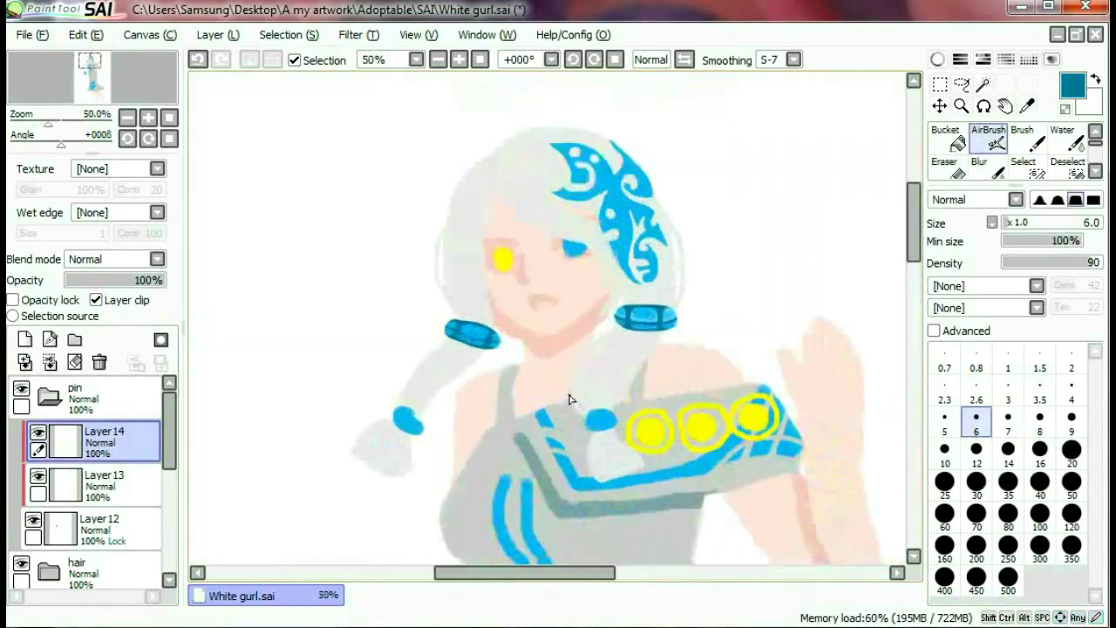
- On Layer9, sample the dress's dark grey shadow colour and soften the shadow below the chest panel with a size 14 Blur
{"action": "scroll", "coordinate": [567, 398], "scroll_direction": "up", "scroll_amount": 1}
{"action": "scroll", "coordinate": [96, 427], "scroll_direction": "down", "scroll_amount": 3}
{"action": "left_click", "coordinate": [105, 394]}
{"action": "left_click", "coordinate": [45, 443]}
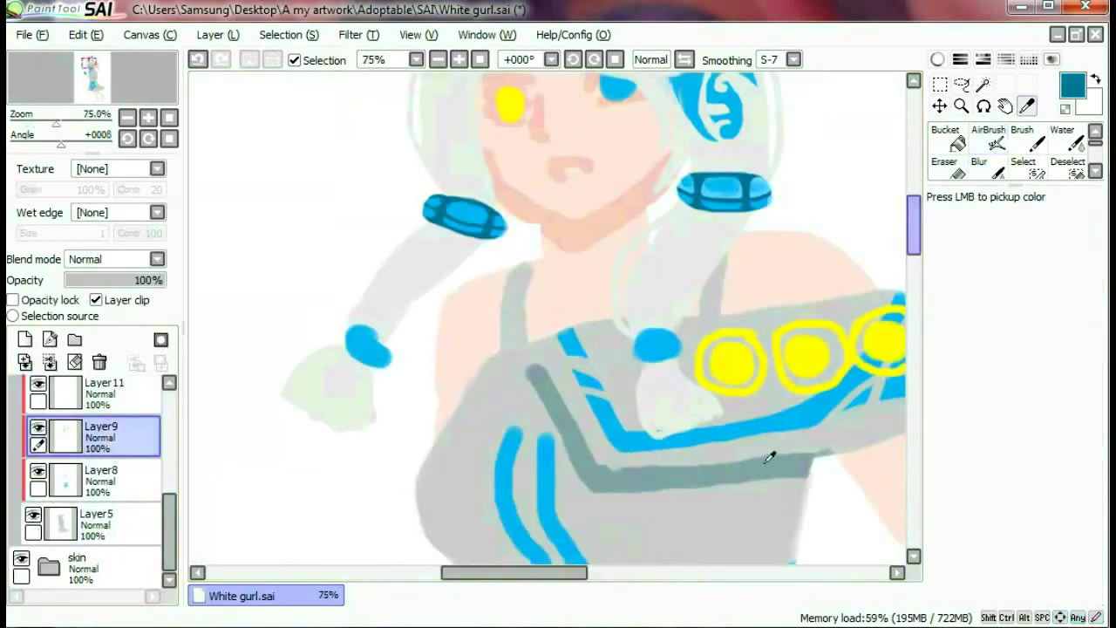
{"action": "left_click", "coordinate": [543, 392], "text": "alt"}
{"action": "left_click", "coordinate": [994, 167]}
{"action": "left_click", "coordinate": [1011, 551]}
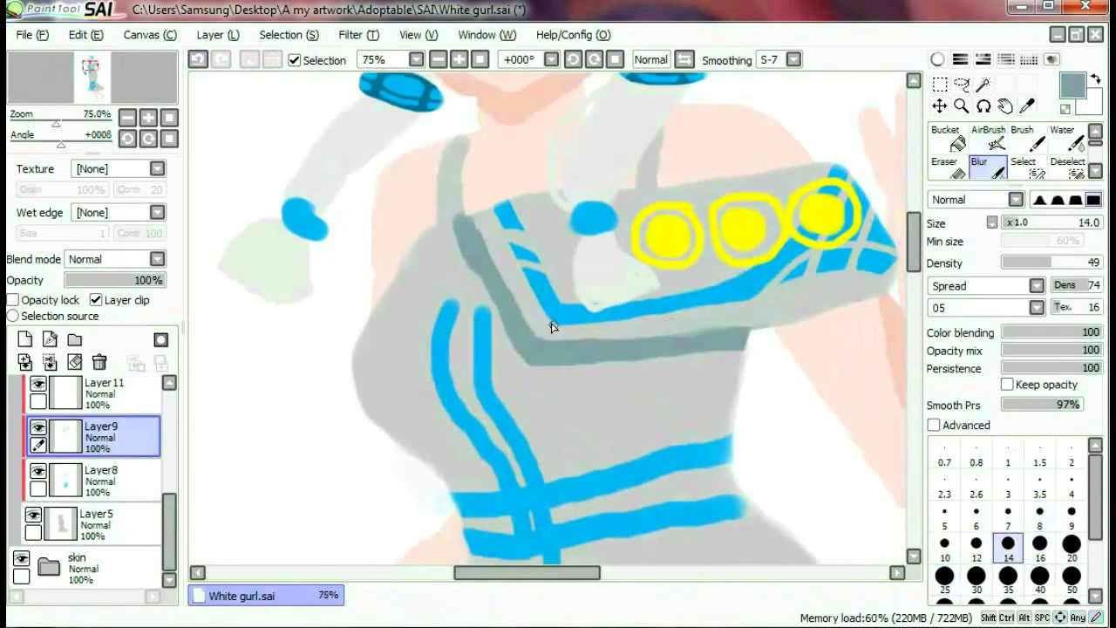
{"action": "scroll", "coordinate": [560, 367], "scroll_direction": "down", "scroll_amount": 4}
{"action": "scroll", "coordinate": [558, 374], "scroll_direction": "up", "scroll_amount": 3}
- Paint grey shading around the bust and below the chest panel with the AirBrush and blend it with a size 30 Blur
{"action": "key", "text": "v"}
{"action": "left_click_drag", "start_coordinate": [527, 353], "coordinate": [552, 382]}
{"action": "key", "text": "b"}
{"action": "scroll", "coordinate": [545, 387], "scroll_direction": "down", "scroll_amount": 2}
{"action": "scroll", "coordinate": [645, 352], "scroll_direction": "up", "scroll_amount": 2}
{"action": "key", "text": "v"}
{"action": "key", "text": "b"}
{"action": "left_click_drag", "start_coordinate": [456, 404], "coordinate": [456, 397]}
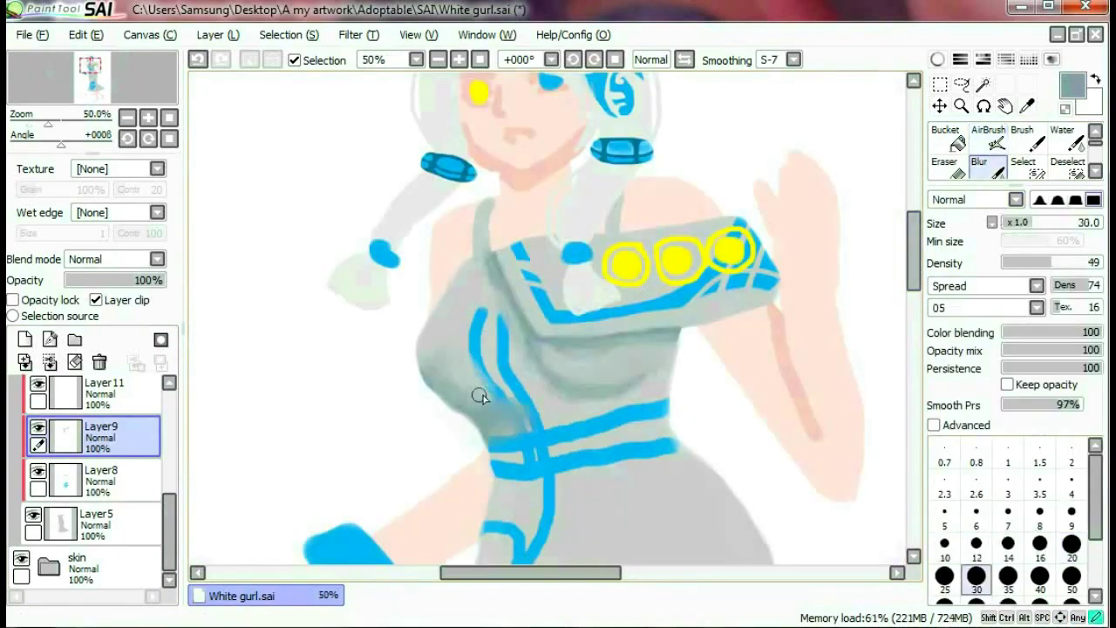
- Remove the vertical blue stripes from the dress and finish blending the bodice shading with a size 30 Blur
{"action": "scroll", "coordinate": [483, 395], "scroll_direction": "down", "scroll_amount": 1}
{"action": "left_click_drag", "start_coordinate": [515, 332], "coordinate": [506, 374]}
{"action": "key", "text": "v"}
{"action": "scroll", "coordinate": [510, 411], "scroll_direction": "up", "scroll_amount": 1}
{"action": "key", "text": "b"}
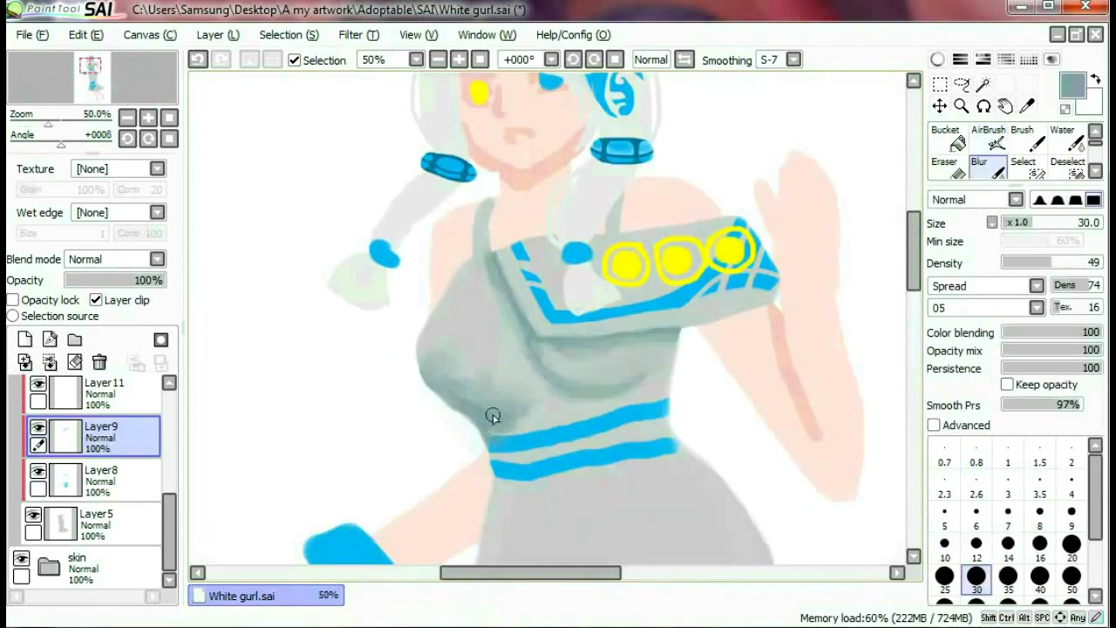
{"action": "key", "text": "v"}
{"action": "key", "text": "b"}
{"action": "scroll", "coordinate": [458, 279], "scroll_direction": "down", "scroll_amount": 5}
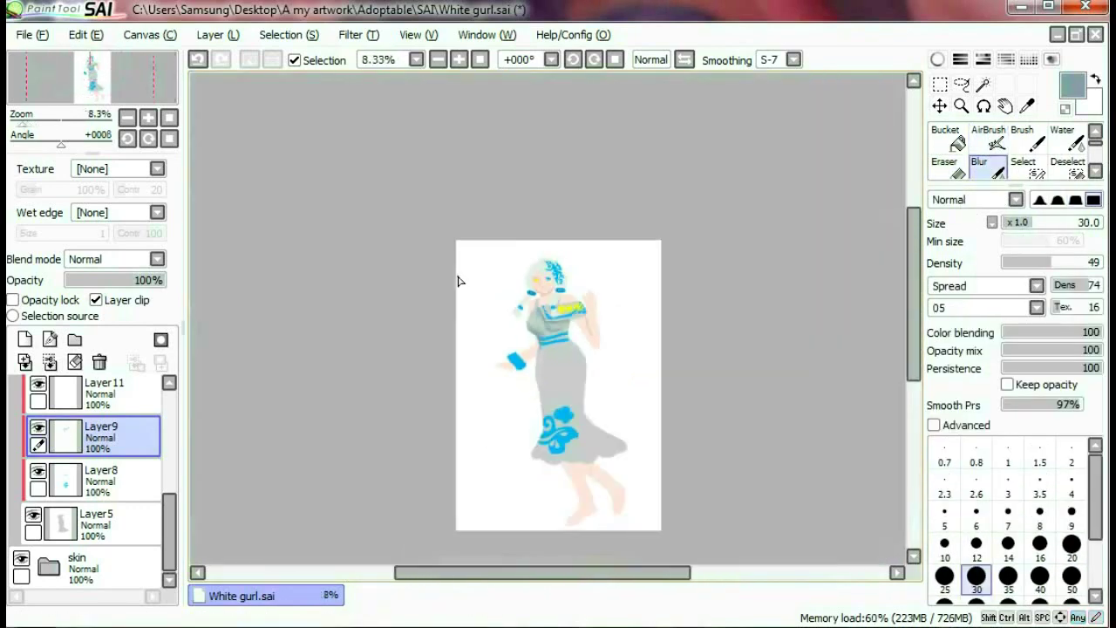
- On Layer5, paint light grey boots over both feet and lower legs with a size 60 AirBrush
{"action": "scroll", "coordinate": [558, 506], "scroll_direction": "up", "scroll_amount": 4}
{"action": "left_click", "coordinate": [100, 523]}
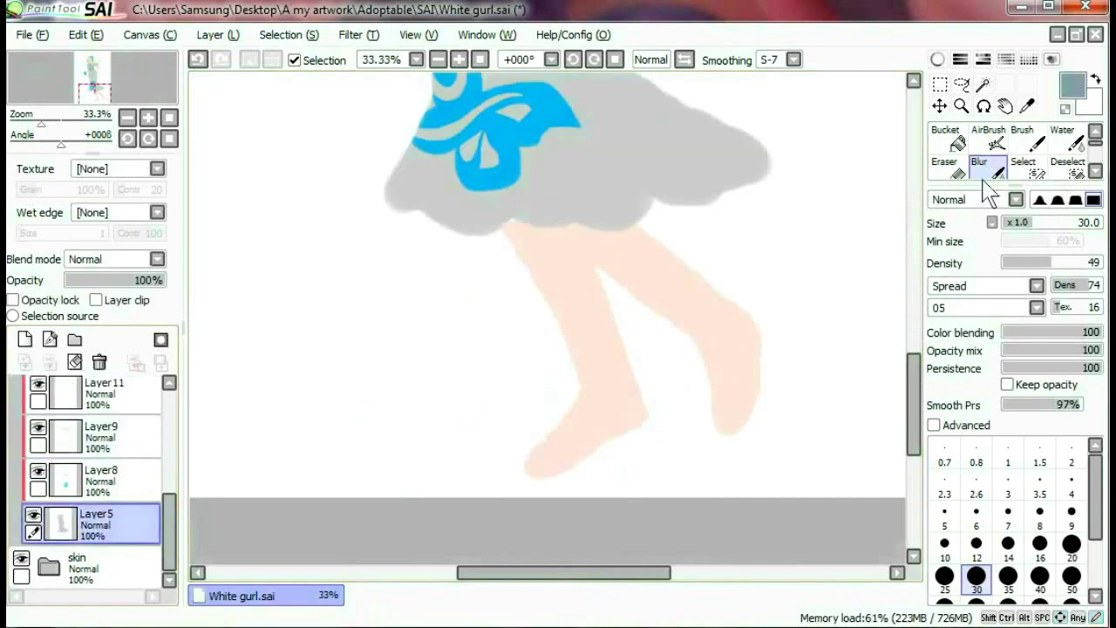
{"action": "key", "text": "v"}
{"action": "left_click_drag", "start_coordinate": [566, 296], "coordinate": [624, 376]}
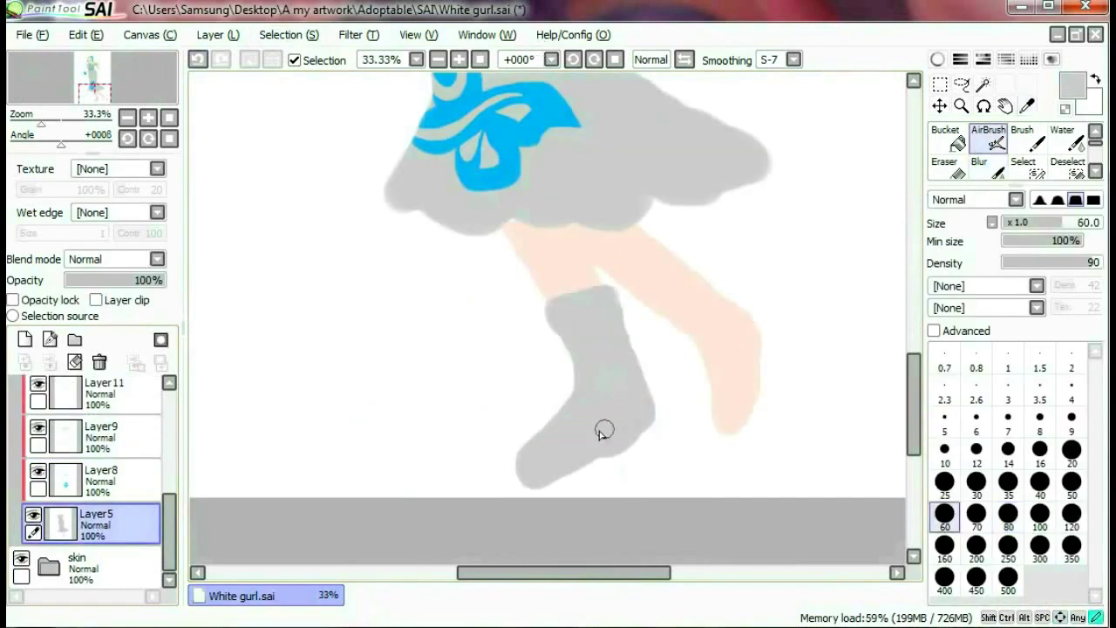
{"action": "scroll", "coordinate": [604, 432], "scroll_direction": "down", "scroll_amount": 6}
{"action": "scroll", "coordinate": [590, 438], "scroll_direction": "up", "scroll_amount": 6}
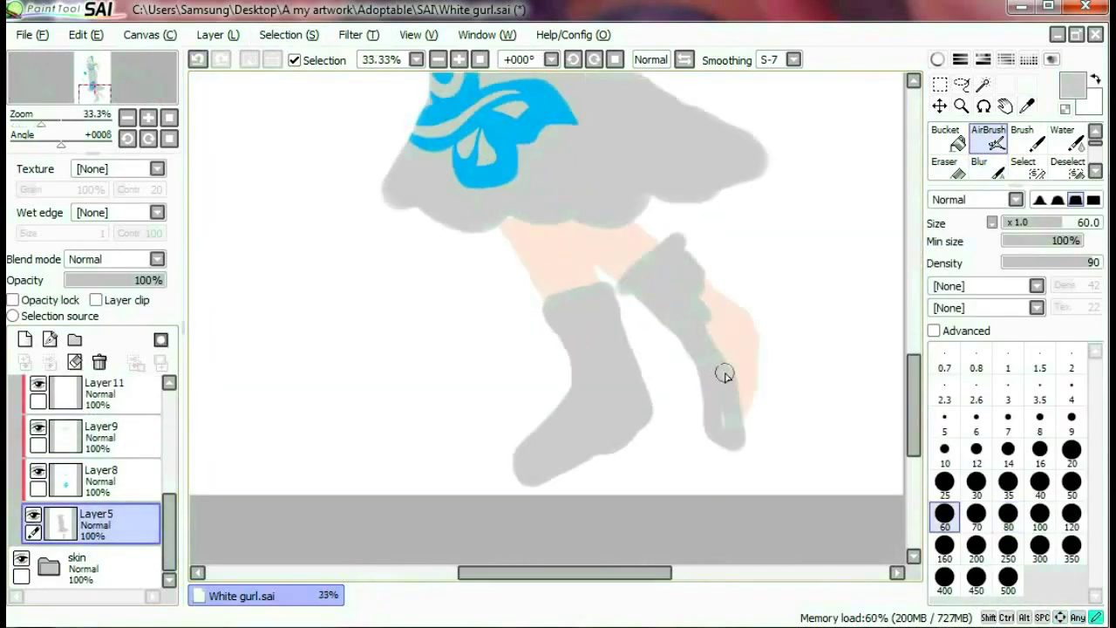
{"action": "scroll", "coordinate": [748, 379], "scroll_direction": "down", "scroll_amount": 6}
{"action": "scroll", "coordinate": [747, 378], "scroll_direction": "up", "scroll_amount": 6}
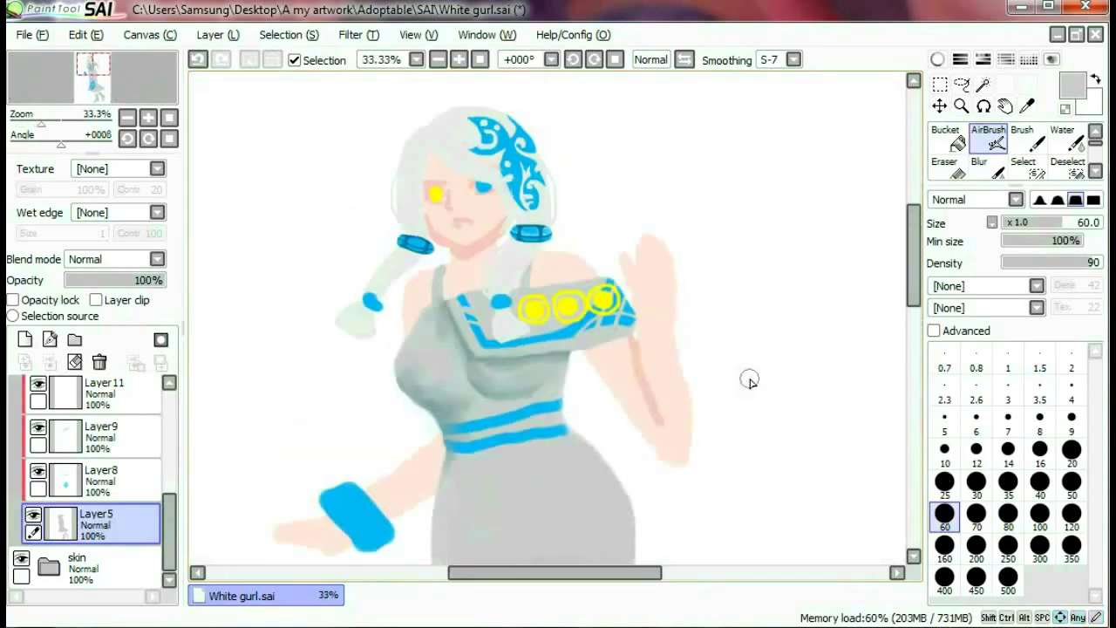
- Blend the skin shading around the face and neck on Layer2 and Layer3 using sampled skin tones, the AirBrush and Blur
{"action": "scroll", "coordinate": [747, 378], "scroll_direction": "up", "scroll_amount": 2}
{"action": "scroll", "coordinate": [87, 488], "scroll_direction": "down", "scroll_amount": 3}
{"action": "left_click", "coordinate": [52, 562]}
{"action": "key", "text": "b"}
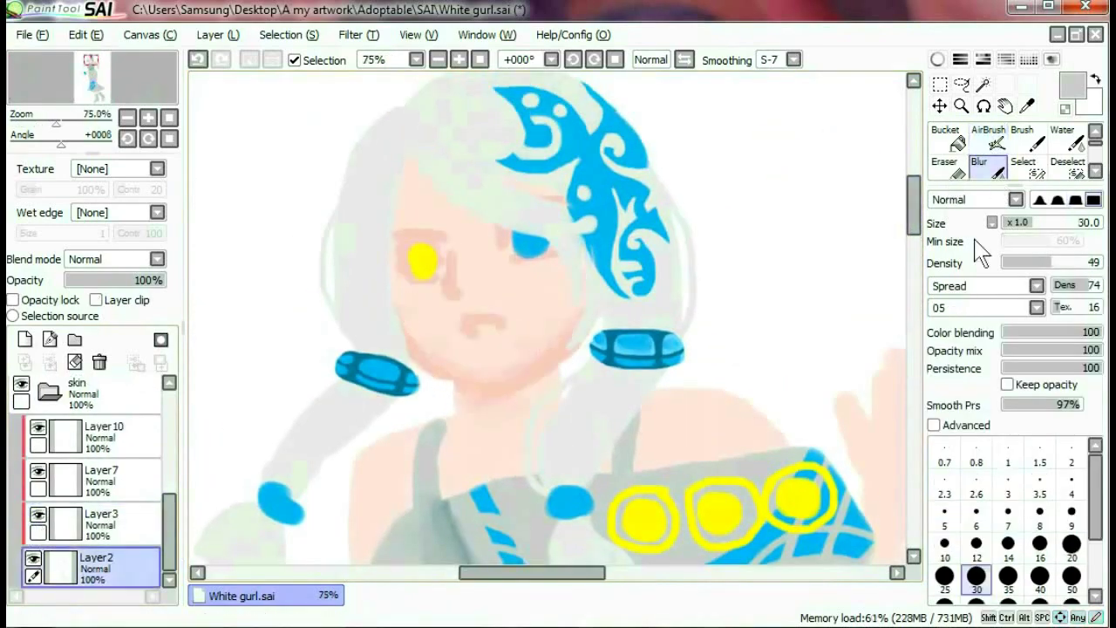
{"action": "left_click", "coordinate": [446, 387], "text": "alt"}
{"action": "key", "text": "v"}
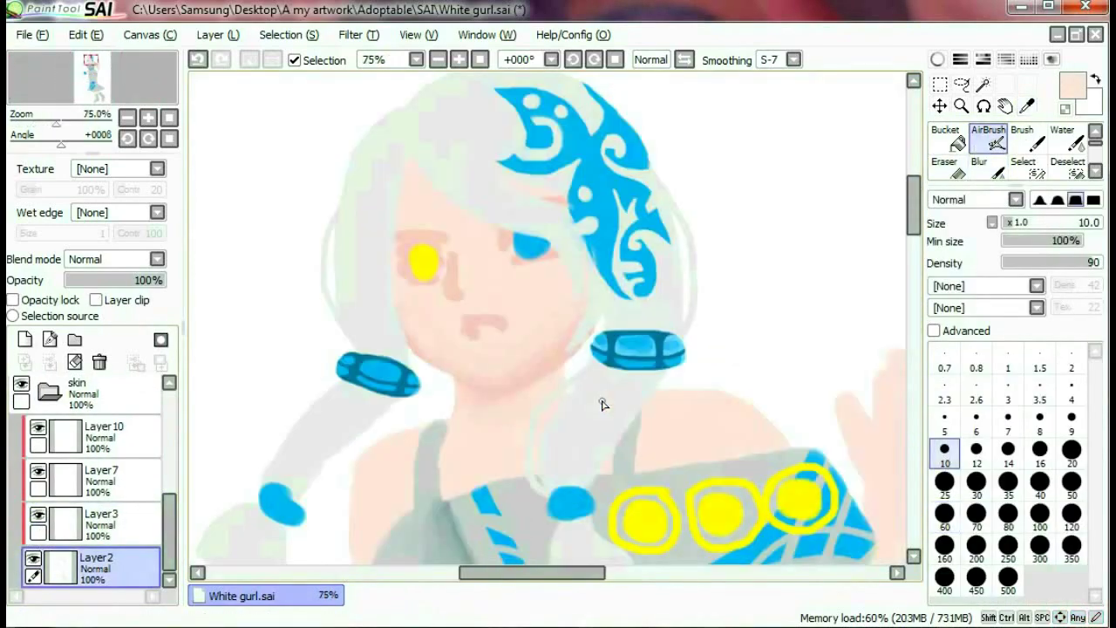
{"action": "scroll", "coordinate": [784, 244], "scroll_direction": "up", "scroll_amount": 1}
{"action": "key", "text": "c"}
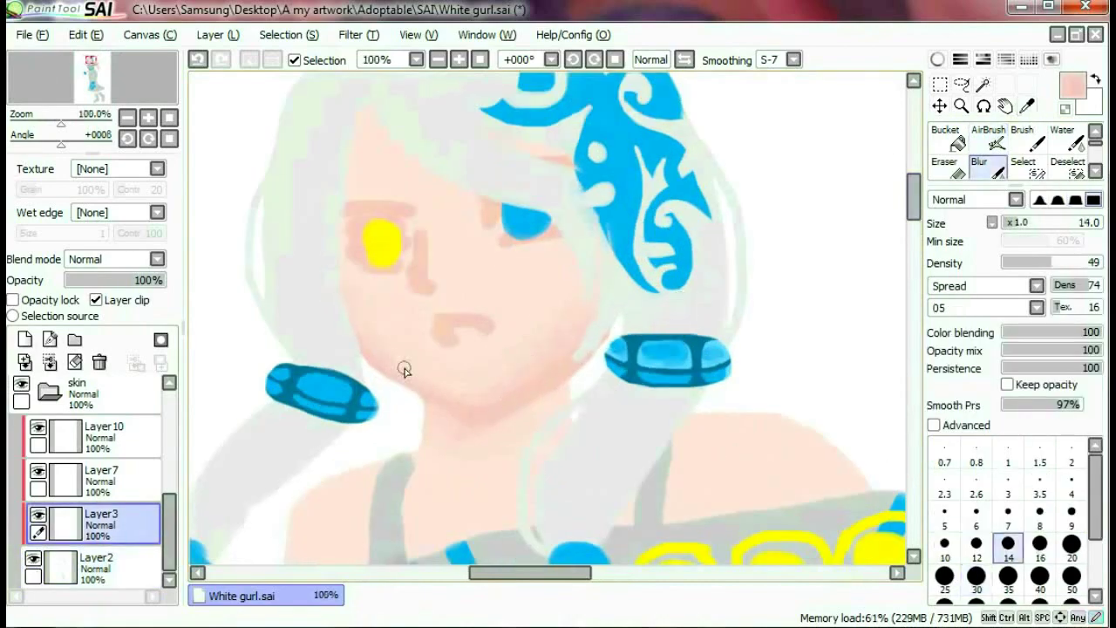
- Refine the shoulder and arm skin on Layer2 with a size 25 AirBrush, a size 14 Blur and a size 25 Eraser
{"action": "scroll", "coordinate": [595, 393], "scroll_direction": "down", "scroll_amount": 5}
{"action": "scroll", "coordinate": [595, 391], "scroll_direction": "up", "scroll_amount": 5}
{"action": "key", "text": "v"}
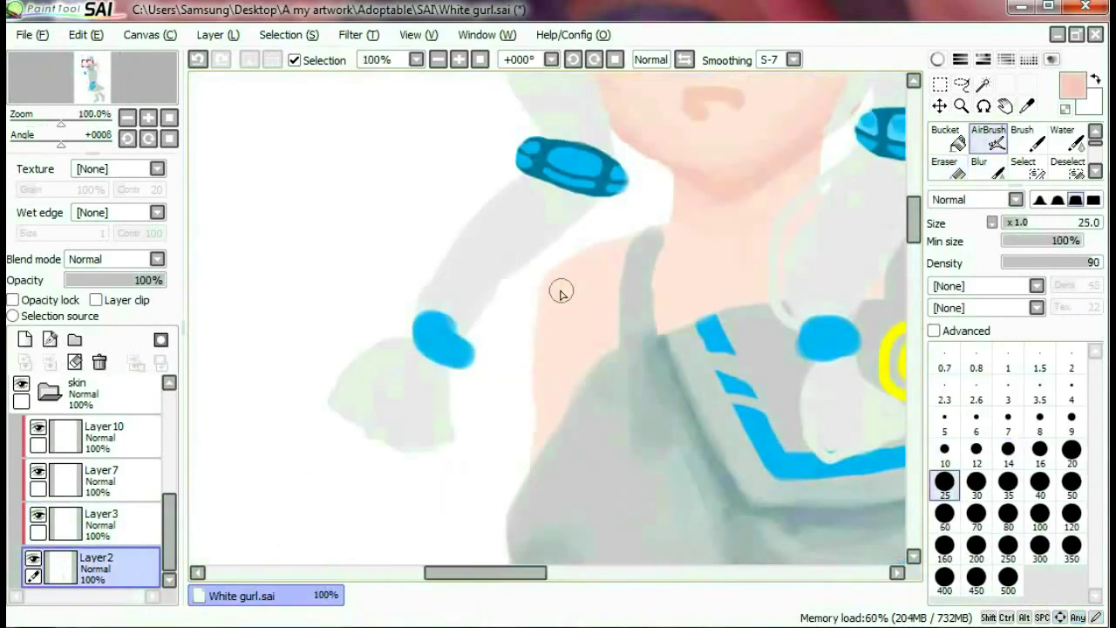
{"action": "key", "text": "c"}
{"action": "scroll", "coordinate": [707, 200], "scroll_direction": "down", "scroll_amount": 3}
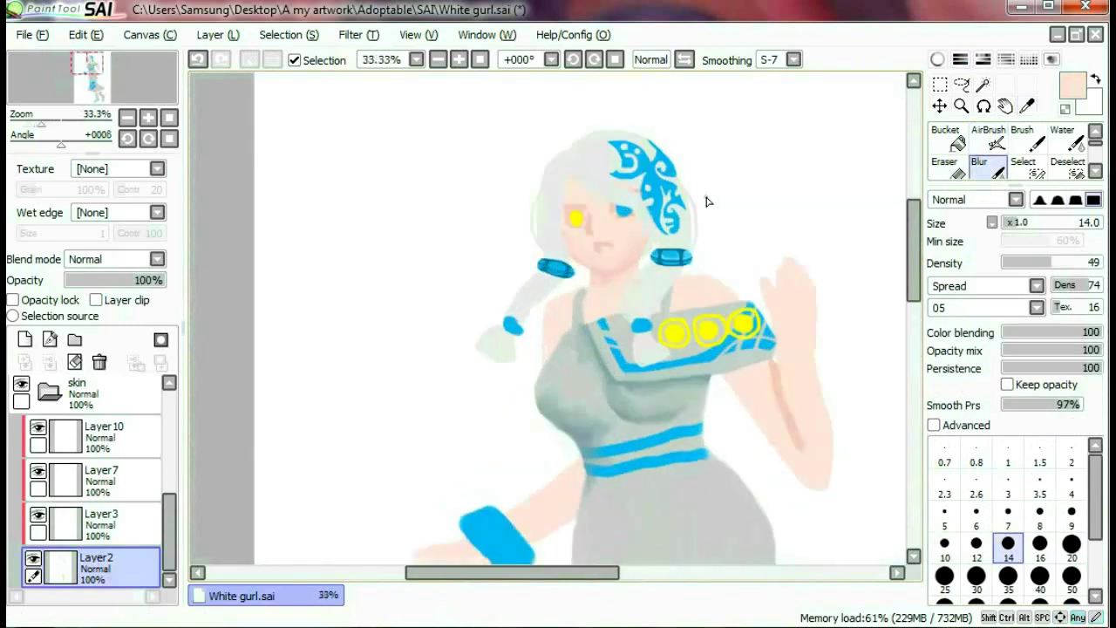
{"action": "scroll", "coordinate": [570, 256], "scroll_direction": "up", "scroll_amount": 3}
{"action": "key", "text": "e"}
{"action": "scroll", "coordinate": [627, 224], "scroll_direction": "down", "scroll_amount": 5}
{"action": "scroll", "coordinate": [628, 224], "scroll_direction": "down", "scroll_amount": 5}
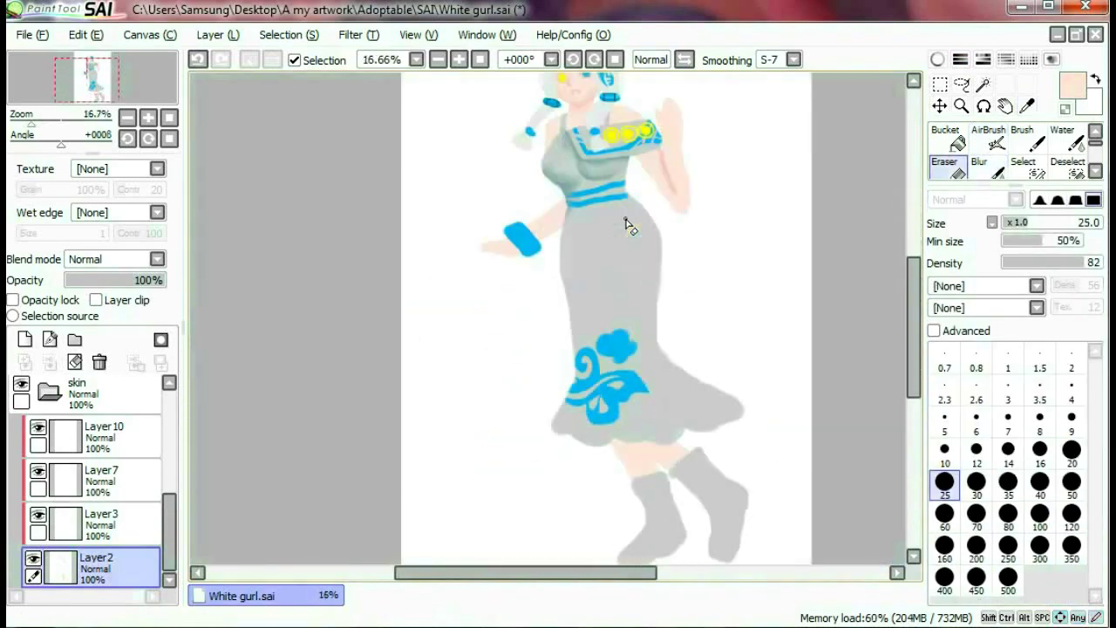
- On Layer5, sample the dress's light grey and touch up the flared skirt hem with a size 40 AirBrush
{"action": "scroll", "coordinate": [627, 224], "scroll_direction": "up", "scroll_amount": 3}
{"action": "left_click", "coordinate": [628, 224], "text": "ctrl"}
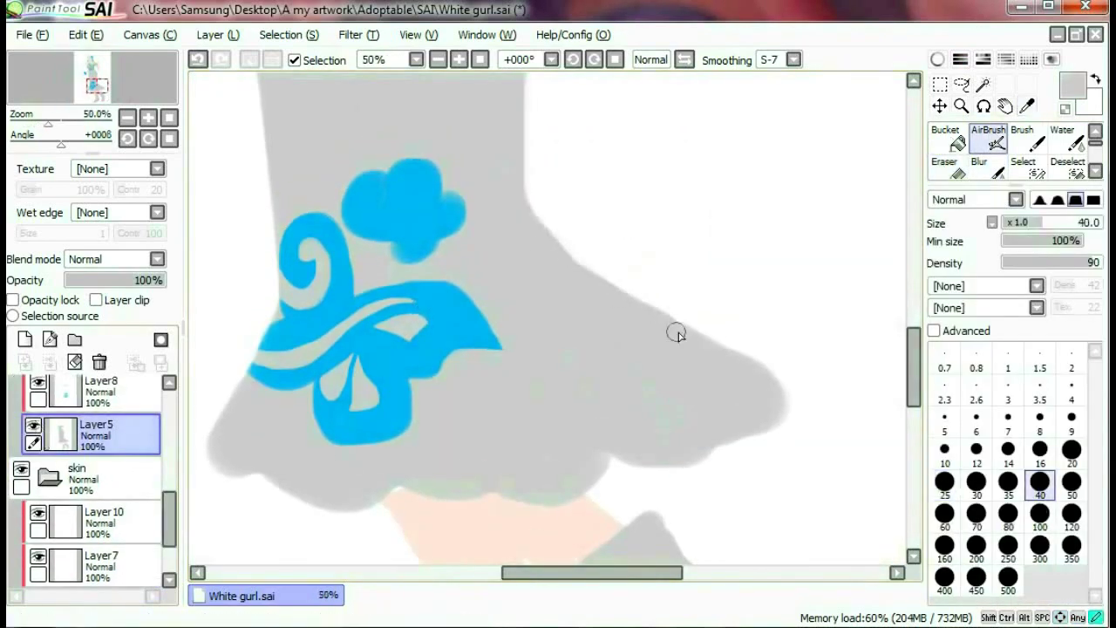
{"action": "scroll", "coordinate": [331, 444], "scroll_direction": "down", "scroll_amount": 5}
{"action": "scroll", "coordinate": [332, 450], "scroll_direction": "up", "scroll_amount": 3}
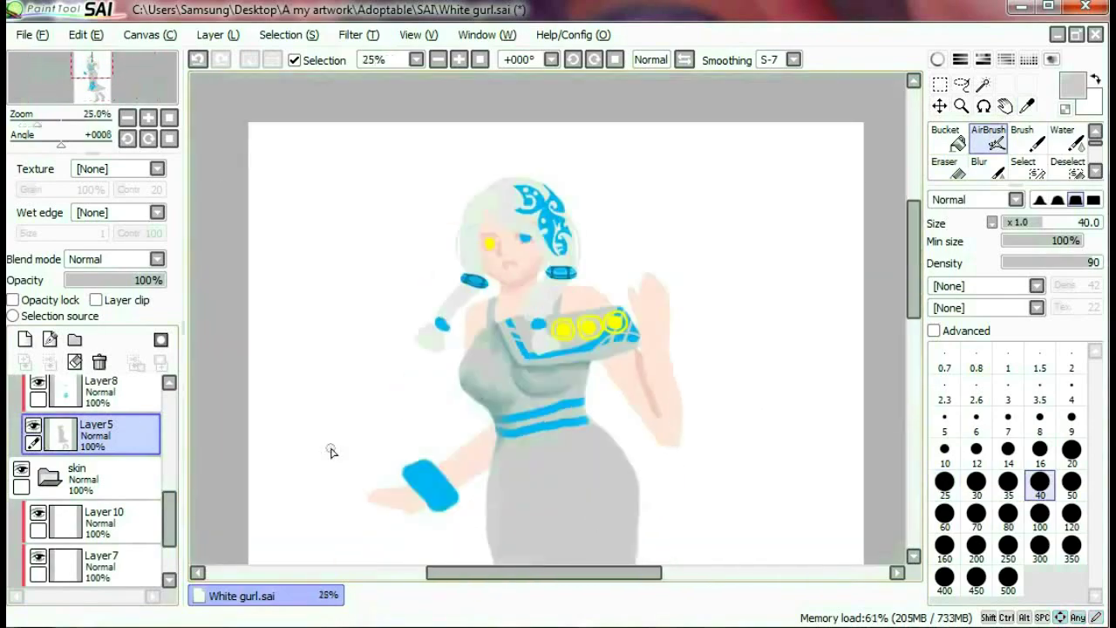
- Save a JPEG copy of the painting in the Adopt Blue folder
{"action": "key", "text": "ctrl+shift+s"}
{"action": "left_click", "coordinate": [99, 214]}
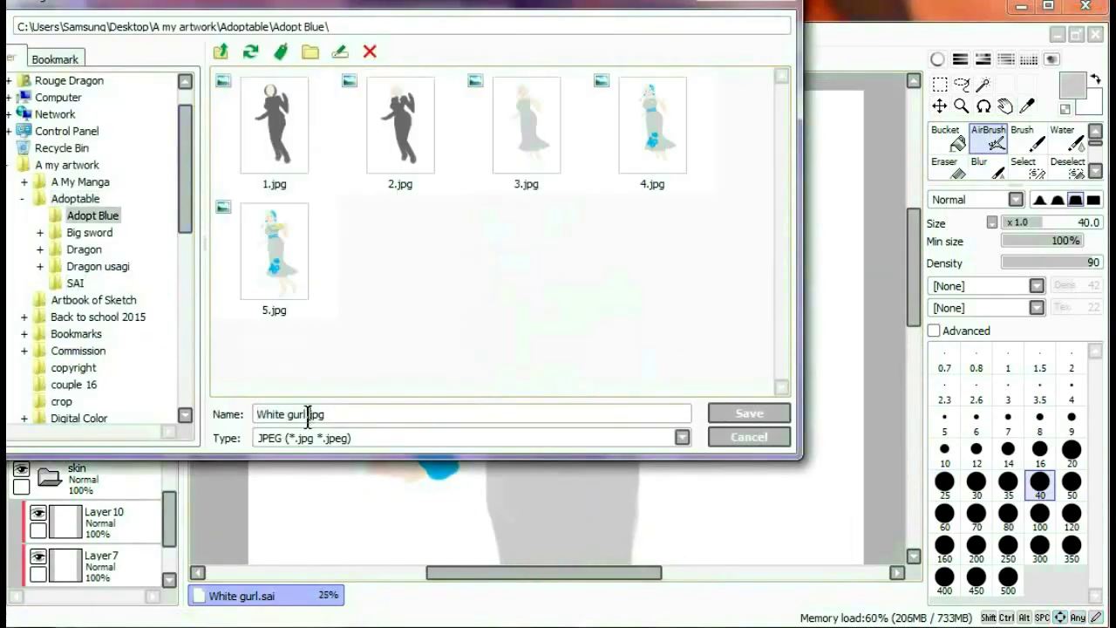
{"action": "left_click", "coordinate": [747, 414]}
{"action": "left_click", "coordinate": [1001, 607]}
- Clean up the edges of the dress's off-shoulder panel on Layer5 with a size 25 Eraser
{"action": "scroll", "coordinate": [735, 452], "scroll_direction": "down", "scroll_amount": 3}
{"action": "scroll", "coordinate": [735, 452], "scroll_direction": "up", "scroll_amount": 6}
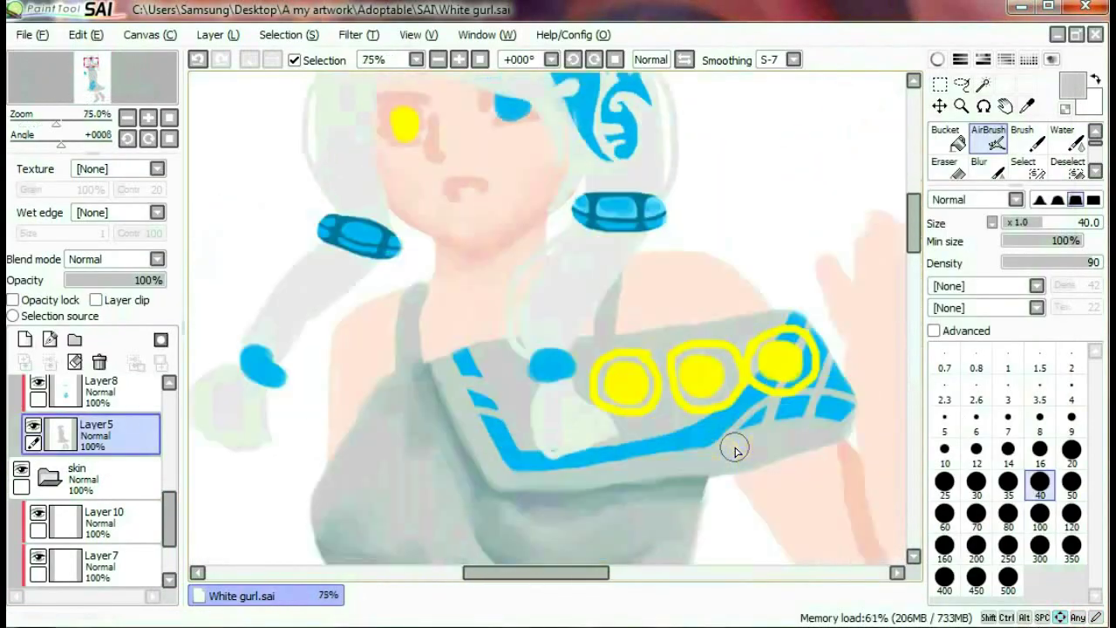
{"action": "key", "text": "e"}
{"action": "scroll", "coordinate": [709, 282], "scroll_direction": "down", "scroll_amount": 4}
{"action": "scroll", "coordinate": [708, 282], "scroll_direction": "up", "scroll_amount": 3}
{"action": "scroll", "coordinate": [708, 281], "scroll_direction": "down", "scroll_amount": 1}
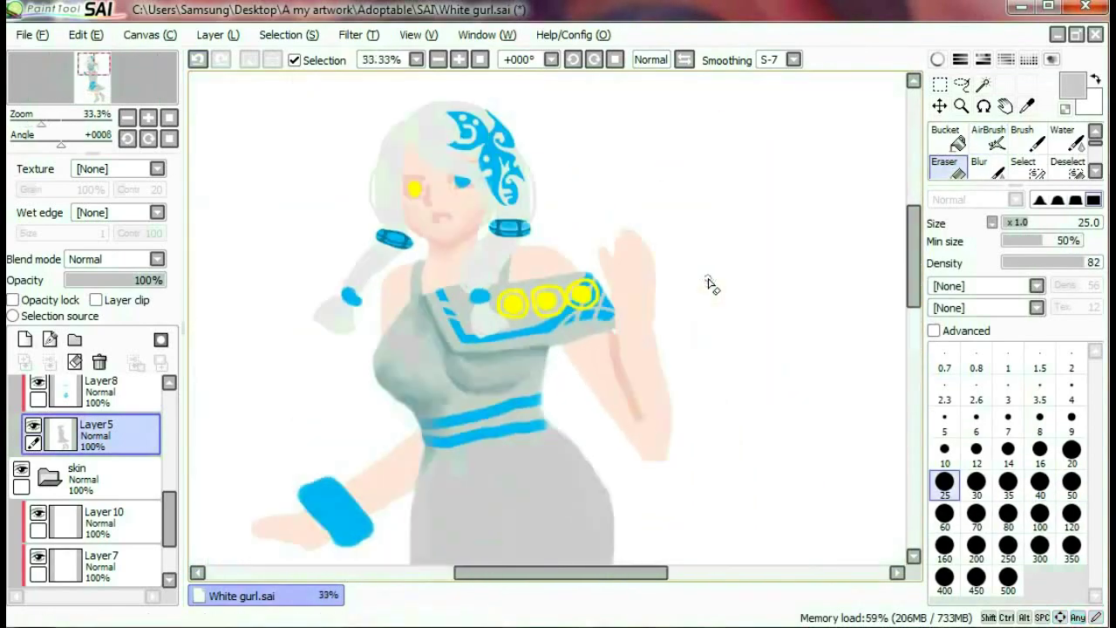
- On Layer3, soften the pink finger and palm lines of the raised hand with a size 12 Blur
{"action": "scroll", "coordinate": [708, 282], "scroll_direction": "up", "scroll_amount": 3}
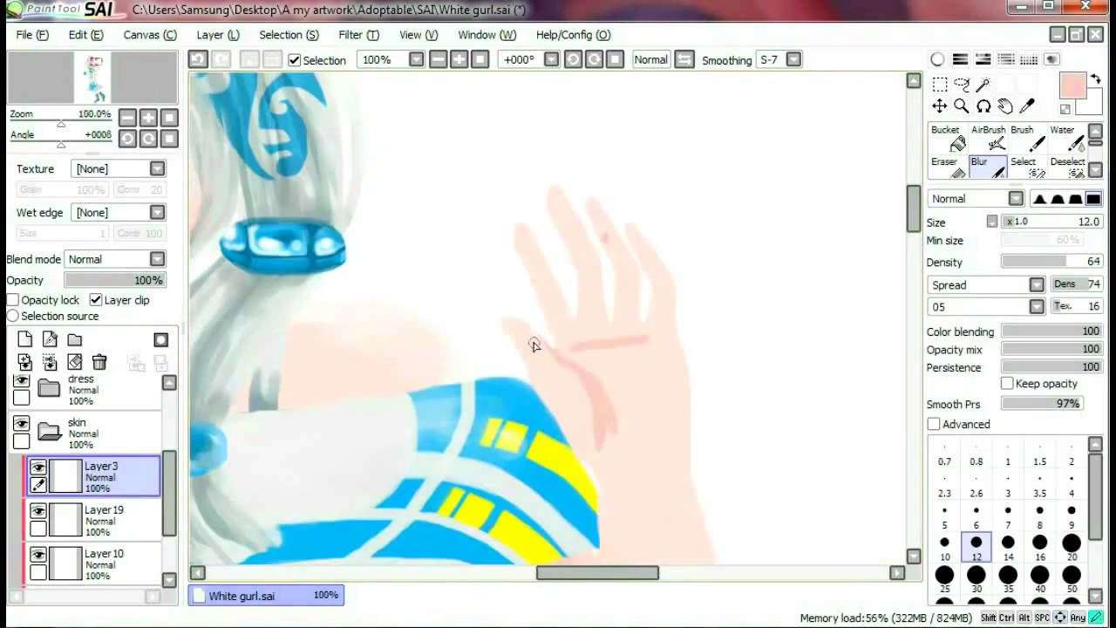
{"action": "scroll", "coordinate": [583, 364], "scroll_direction": "down", "scroll_amount": 6}
{"action": "scroll", "coordinate": [598, 485], "scroll_direction": "up", "scroll_amount": 6}
{"action": "scroll", "coordinate": [653, 343], "scroll_direction": "down", "scroll_amount": 4}
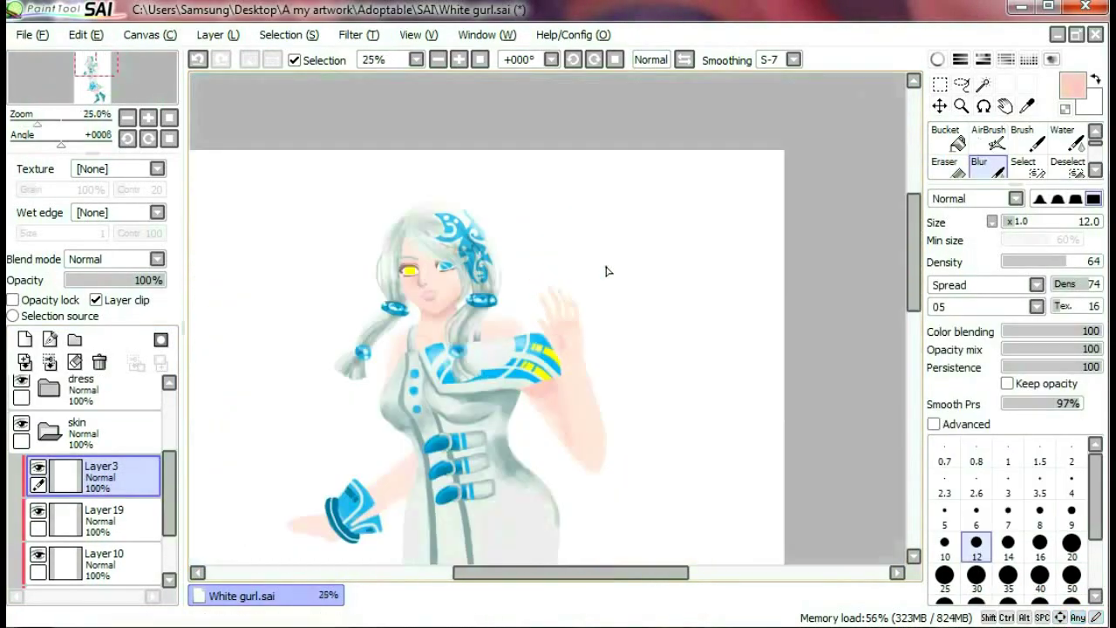
{"action": "scroll", "coordinate": [606, 271], "scroll_direction": "up", "scroll_amount": 3}
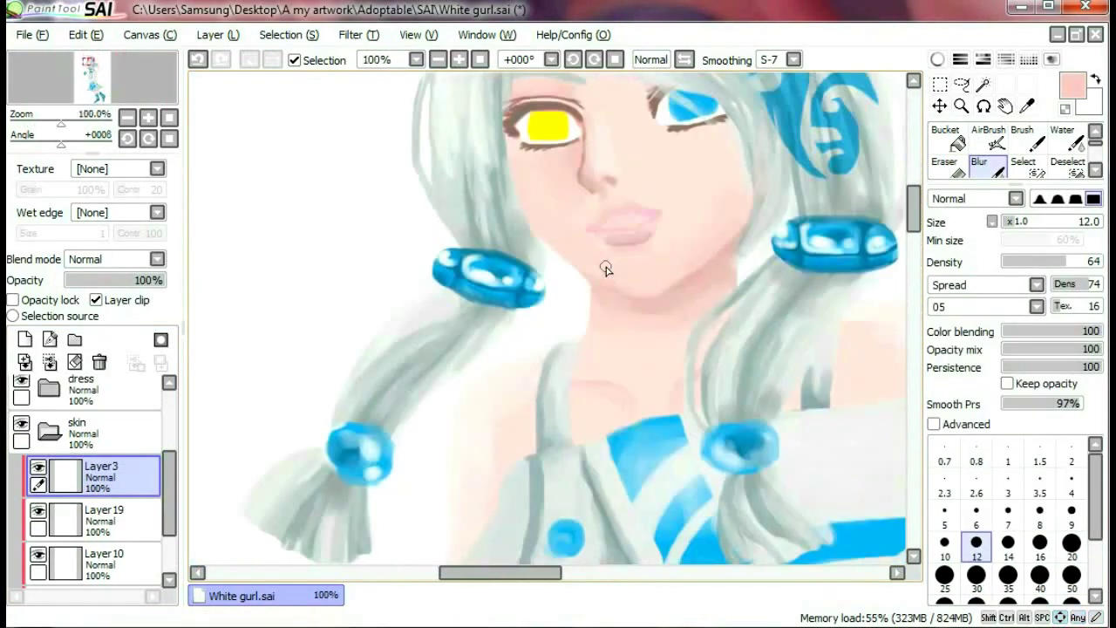
- On Layer2, outline the lowered hand's fingers in pink with a size 10 AirBrush and fill them with the sampled skin tone
{"action": "left_click_drag", "start_coordinate": [440, 370], "coordinate": [506, 375]}
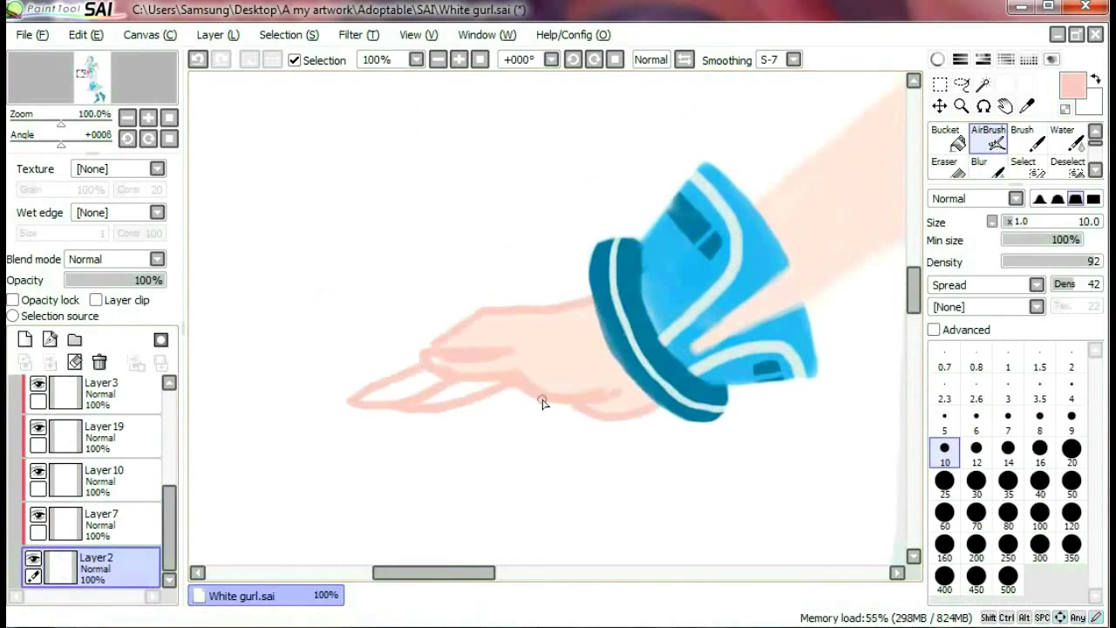
{"action": "scroll", "coordinate": [566, 403], "scroll_direction": "down", "scroll_amount": 3}
{"action": "scroll", "coordinate": [523, 366], "scroll_direction": "up", "scroll_amount": 4}
{"action": "left_click", "coordinate": [492, 340], "text": "alt"}
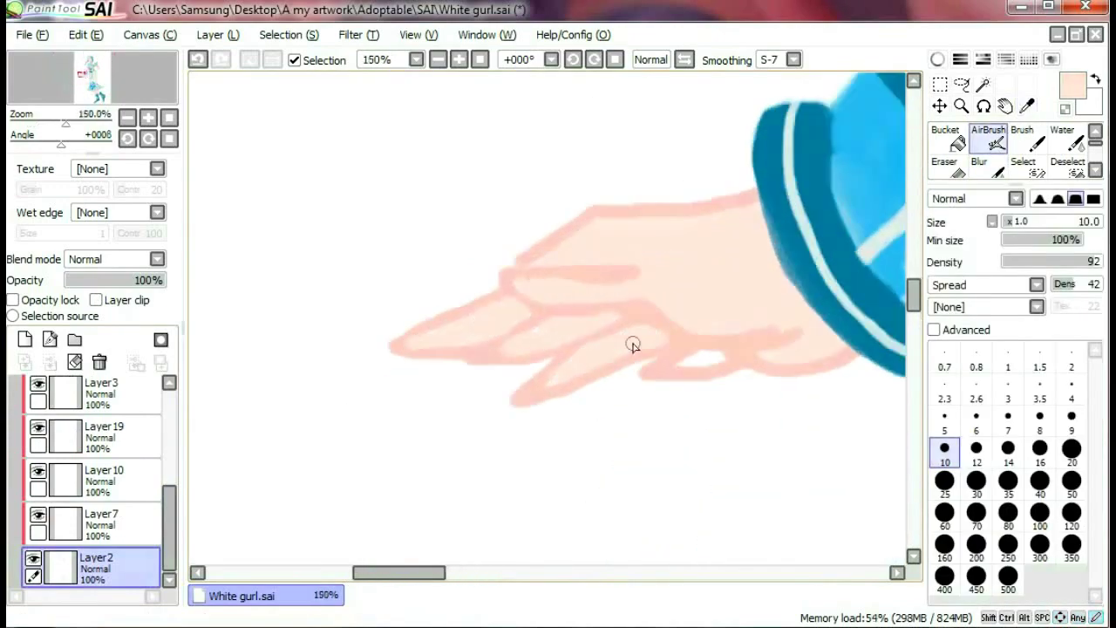
- Shade the lowered forearm in sampled pink with a size 25 AirBrush and blend it with a size 16 Blur
{"action": "scroll", "coordinate": [633, 346], "scroll_direction": "down", "scroll_amount": 1}
{"action": "left_click", "coordinate": [944, 480]}
{"action": "left_click_drag", "start_coordinate": [956, 129], "coordinate": [739, 303]}
{"action": "left_click", "coordinate": [738, 303], "text": "alt"}
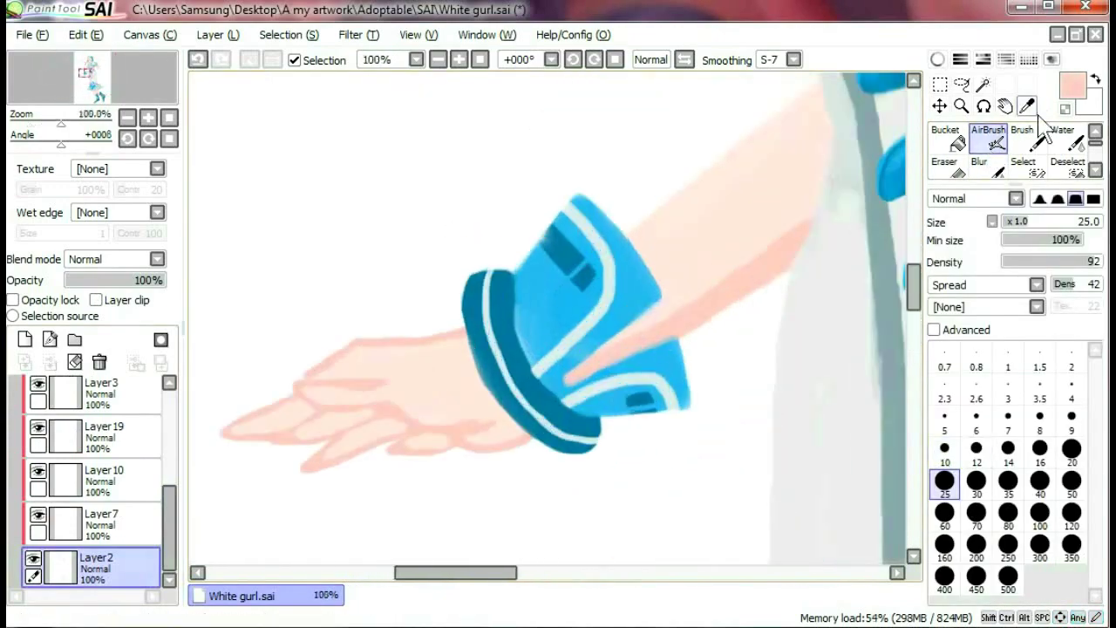
{"action": "left_click", "coordinate": [979, 165]}
{"action": "scroll", "coordinate": [822, 262], "scroll_direction": "down", "scroll_amount": 3}
{"action": "scroll", "coordinate": [824, 262], "scroll_direction": "up", "scroll_amount": 2}
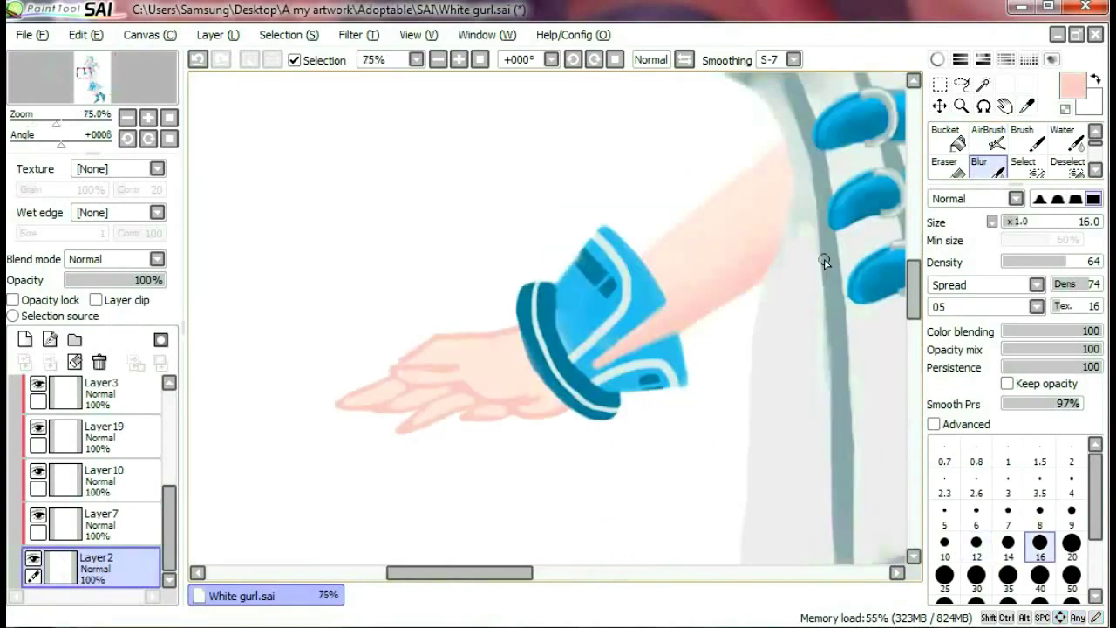
- On Layer22, sample the dark grey and paint the boot soles with a size 25 AirBrush
{"action": "scroll", "coordinate": [829, 258], "scroll_direction": "down", "scroll_amount": 2}
{"action": "scroll", "coordinate": [169, 523], "scroll_direction": "up", "scroll_amount": 3}
{"action": "scroll", "coordinate": [169, 523], "scroll_direction": "up", "scroll_amount": 3}
{"action": "left_click", "coordinate": [104, 422]}
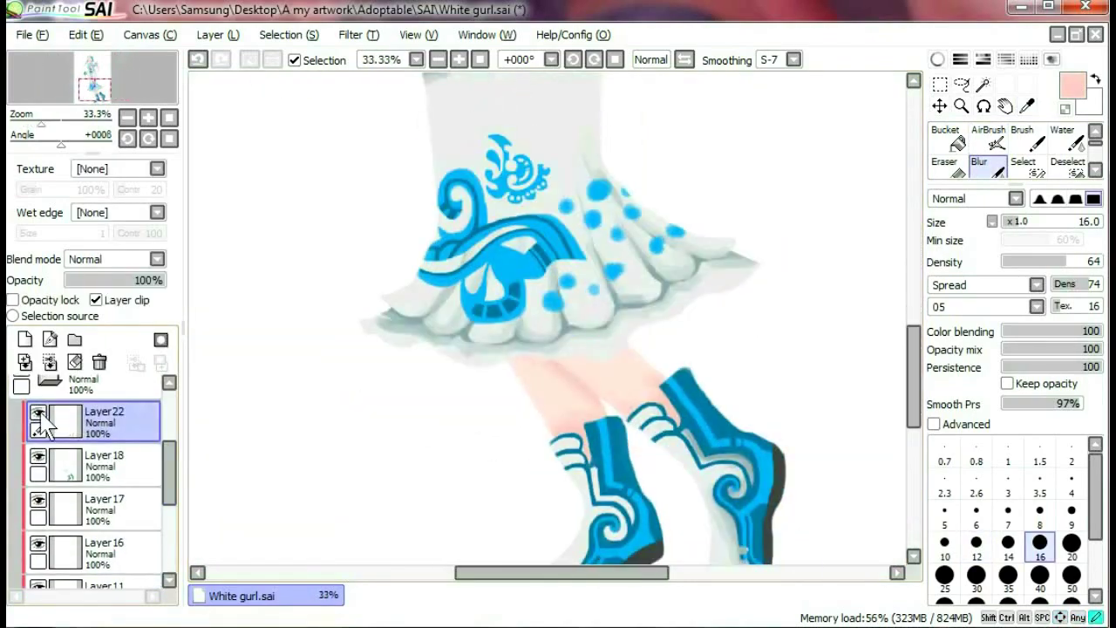
{"action": "key", "text": "v"}
{"action": "scroll", "coordinate": [763, 236], "scroll_direction": "up", "scroll_amount": 2}
{"action": "left_click", "coordinate": [764, 236], "text": "alt"}
{"action": "left_click_drag", "start_coordinate": [776, 288], "coordinate": [794, 223]}
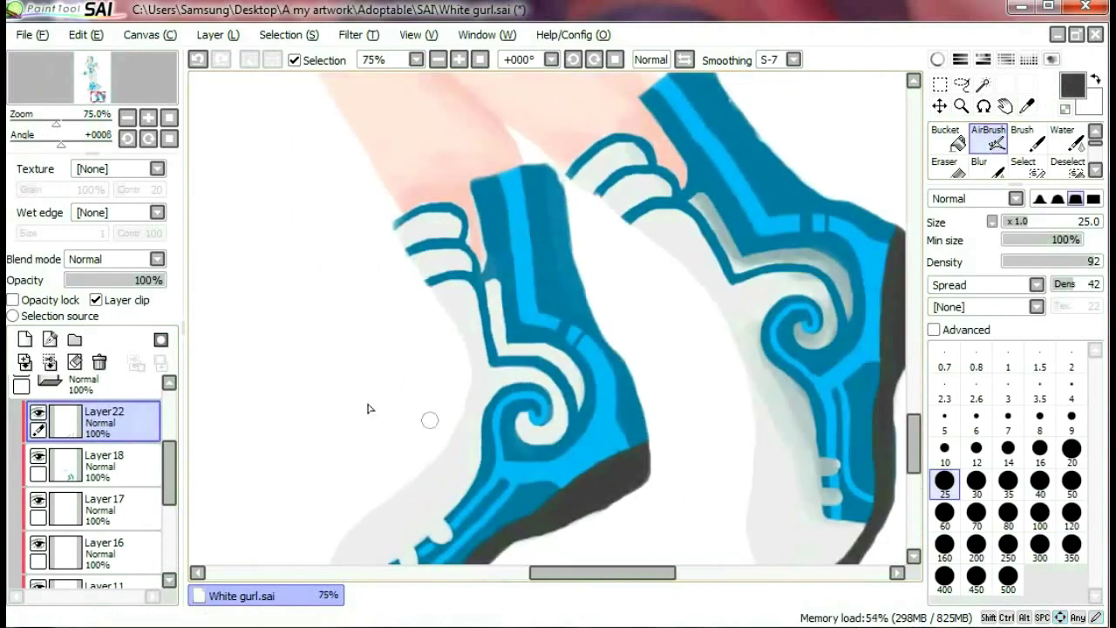
- On Layer9, sample the boots' grey and shade the white parts of both boots with a size 25 AirBrush
{"action": "left_click", "coordinate": [562, 265], "text": "alt"}
{"action": "left_click_drag", "start_coordinate": [563, 265], "coordinate": [486, 300]}
{"action": "scroll", "coordinate": [752, 371], "scroll_direction": "down", "scroll_amount": 1}
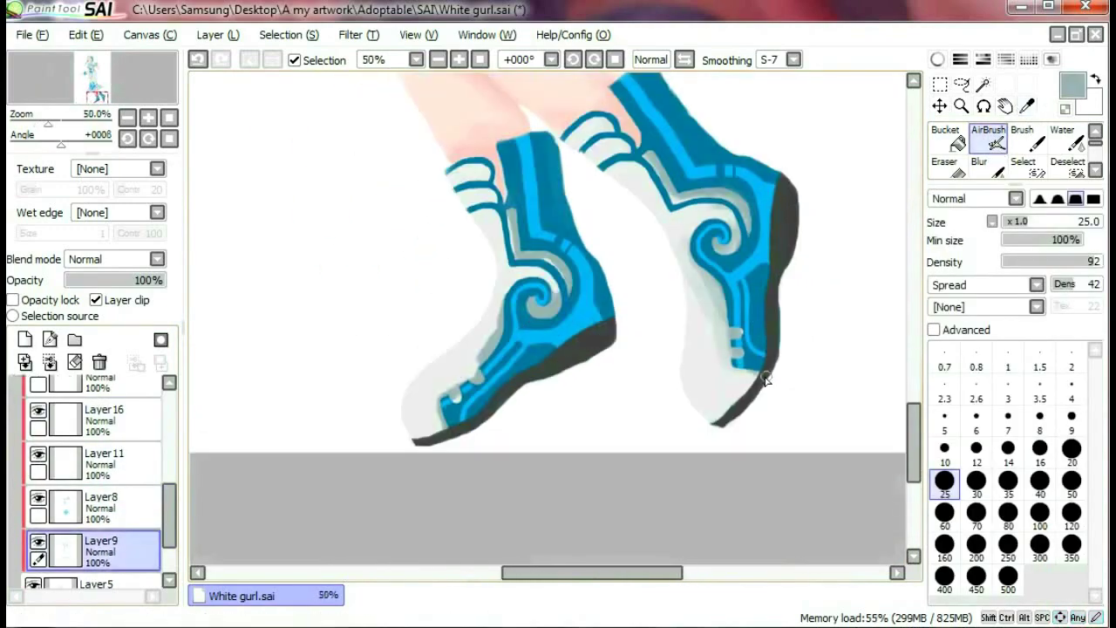
{"action": "scroll", "coordinate": [729, 257], "scroll_direction": "down", "scroll_amount": 5}
{"action": "scroll", "coordinate": [673, 415], "scroll_direction": "up", "scroll_amount": 5}
- Blend the grey shading on the white boot areas with a size 25 Blur
{"action": "key", "text": "b"}
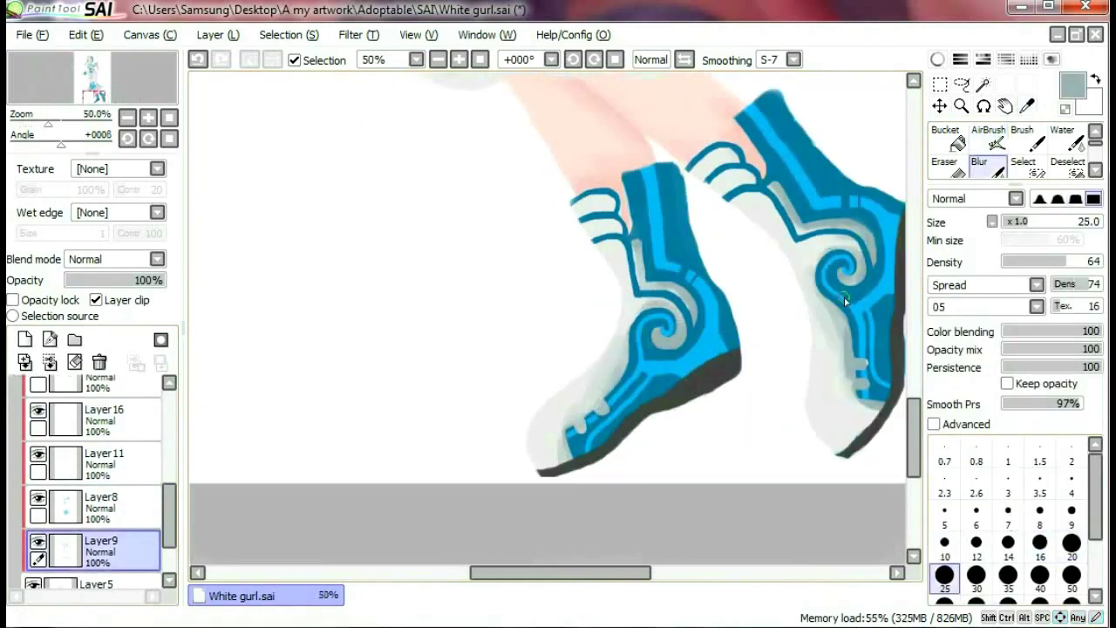
{"action": "left_click_drag", "start_coordinate": [844, 300], "coordinate": [837, 204]}
{"action": "scroll", "coordinate": [787, 350], "scroll_direction": "up", "scroll_amount": 1}
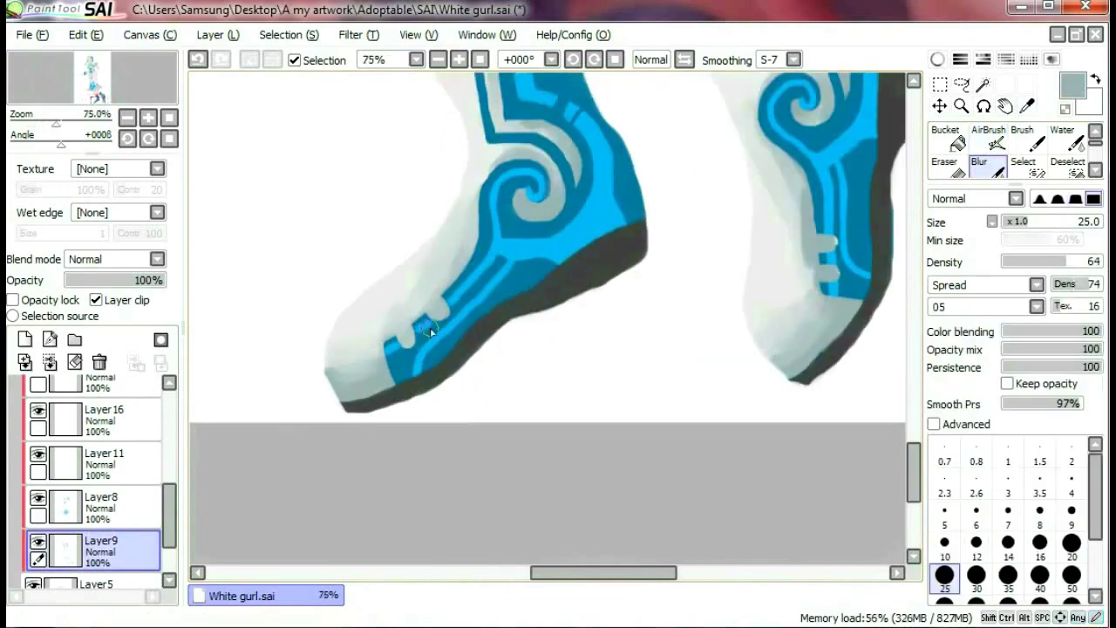
- Paint a broad grey fold down the middle of the skirt and blend it with a size 40 Blur
{"action": "scroll", "coordinate": [735, 229], "scroll_direction": "down", "scroll_amount": 5}
{"action": "scroll", "coordinate": [729, 230], "scroll_direction": "up", "scroll_amount": 1}
{"action": "scroll", "coordinate": [692, 194], "scroll_direction": "up", "scroll_amount": 1}
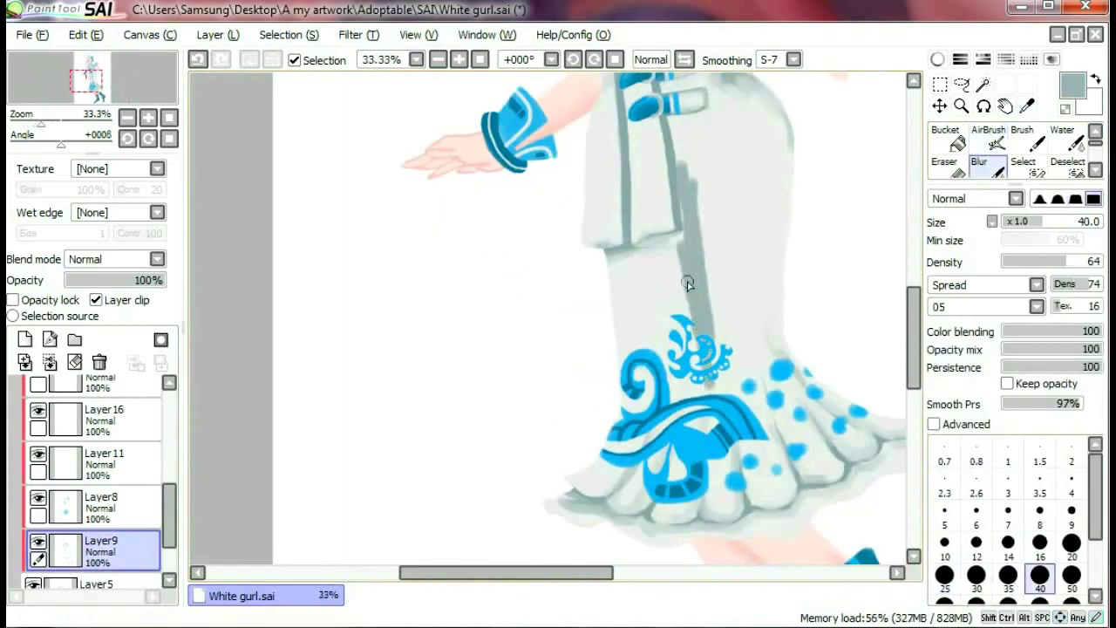
{"action": "scroll", "coordinate": [694, 259], "scroll_direction": "down", "scroll_amount": 3}
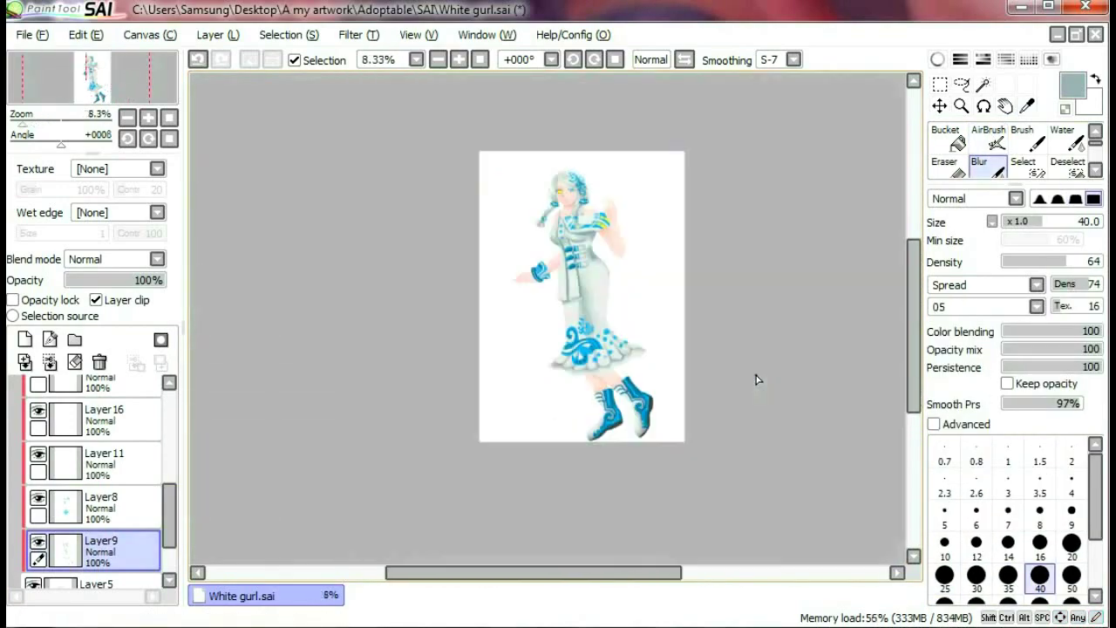
{"action": "scroll", "coordinate": [755, 349], "scroll_direction": "up", "scroll_amount": 5}
{"action": "scroll", "coordinate": [665, 366], "scroll_direction": "down", "scroll_amount": 2}
- Add long vertical grey fold lines along the skirt with a size 25 AirBrush
{"action": "key", "text": "v"}
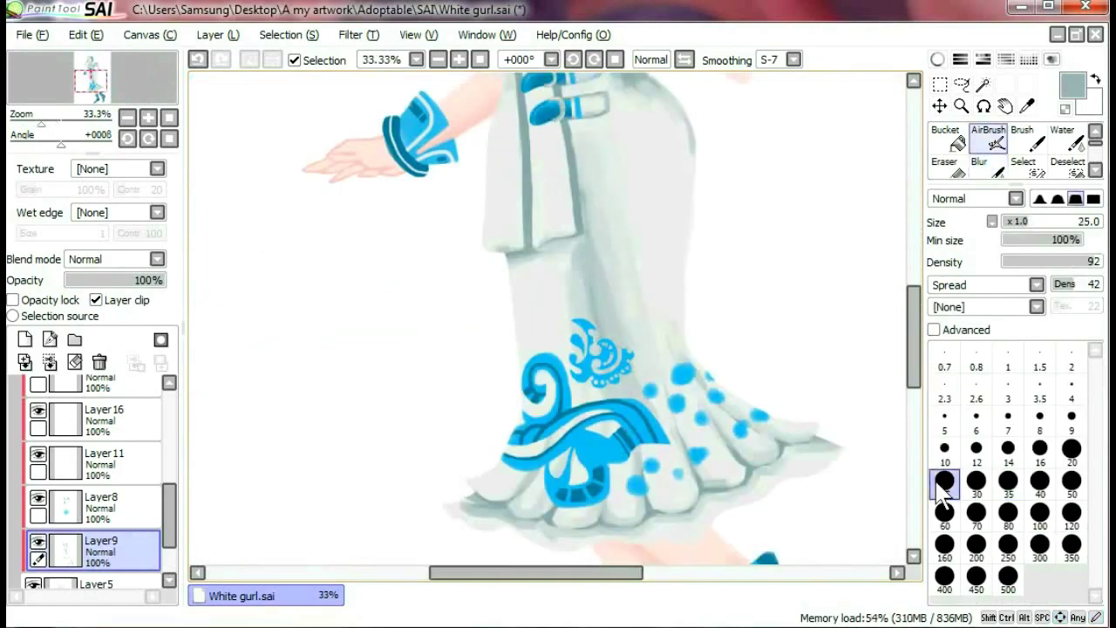
{"action": "scroll", "coordinate": [664, 315], "scroll_direction": "down", "scroll_amount": 3}
{"action": "scroll", "coordinate": [641, 443], "scroll_direction": "up", "scroll_amount": 4}
- Blend the skirt's inner fold lines into the fabric with a size 12 Blur
{"action": "key", "text": "b"}
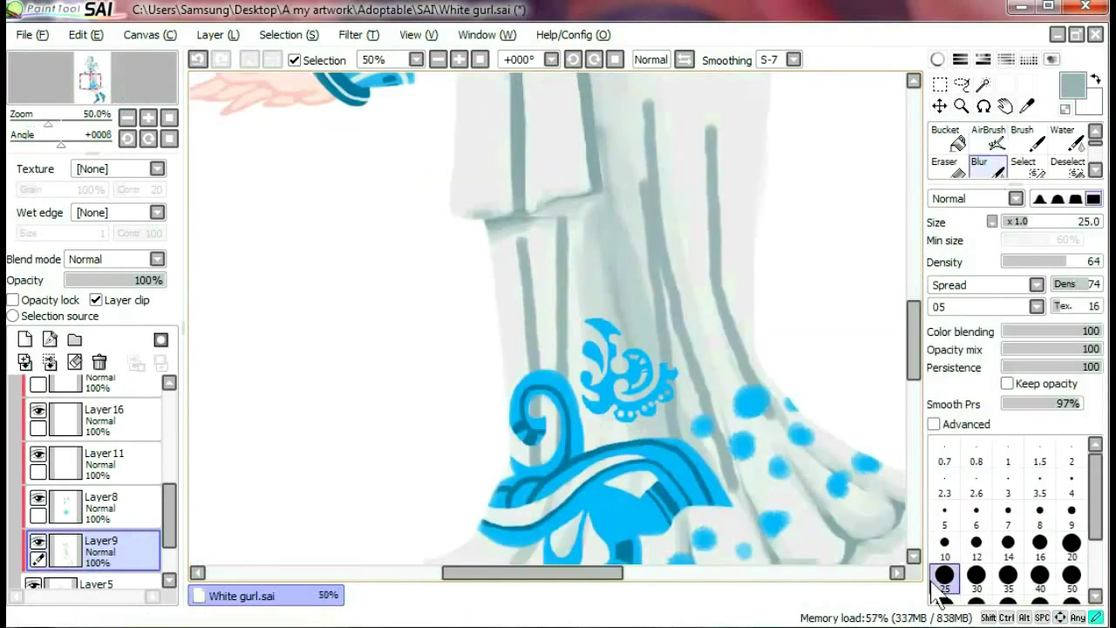
{"action": "scroll", "coordinate": [578, 280], "scroll_direction": "up", "scroll_amount": 1}
{"action": "key", "text": "bracketleft"}
{"action": "key", "text": "bracketleft"}
{"action": "key", "text": "bracketleft"}
{"action": "key", "text": "bracketleft"}
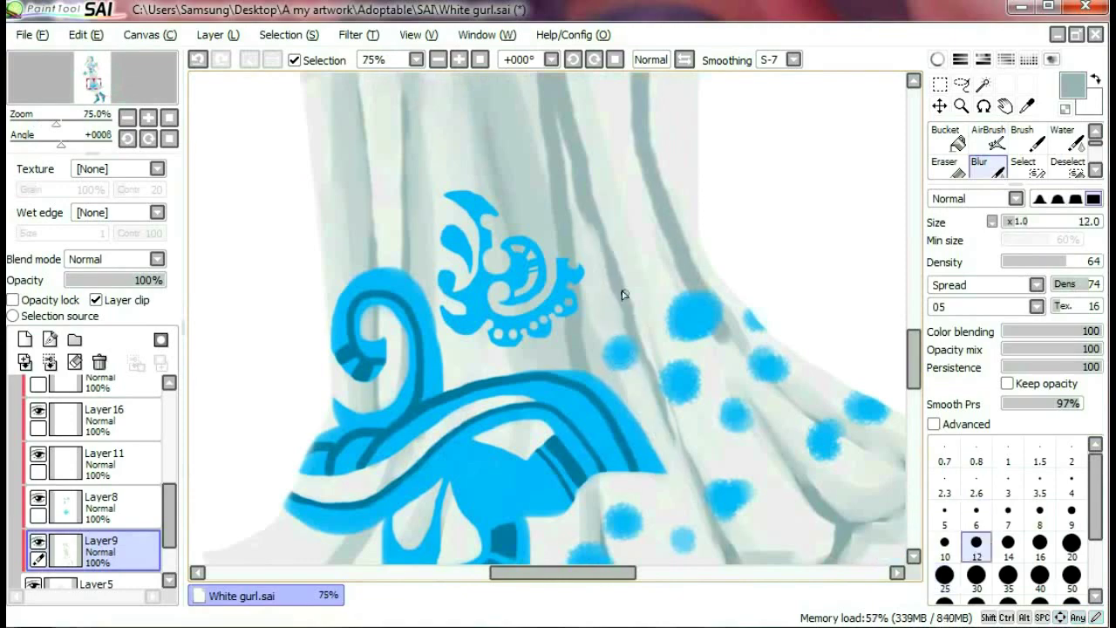
{"action": "scroll", "coordinate": [537, 125], "scroll_direction": "down", "scroll_amount": 3}
{"action": "scroll", "coordinate": [518, 334], "scroll_direction": "up", "scroll_amount": 2}
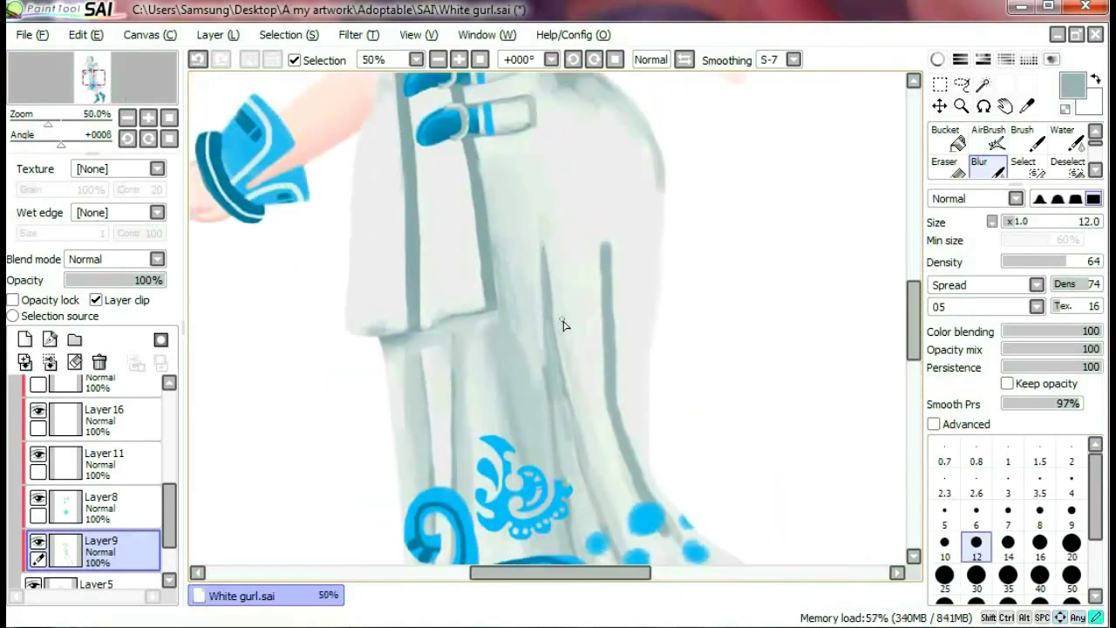
{"action": "scroll", "coordinate": [541, 404], "scroll_direction": "down", "scroll_amount": 3}
{"action": "scroll", "coordinate": [541, 404], "scroll_direction": "up", "scroll_amount": 3}
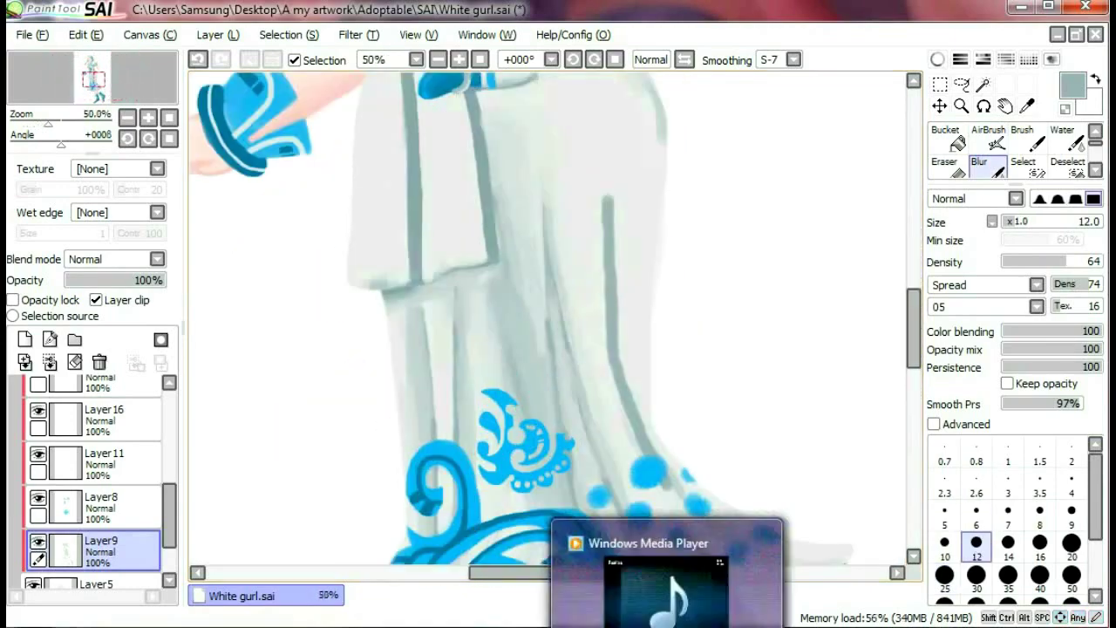
- Soften the outer fold line running down to the dotted hem with a size 16 Blur
{"action": "key", "text": "bracketright"}
{"action": "key", "text": "bracketright"}
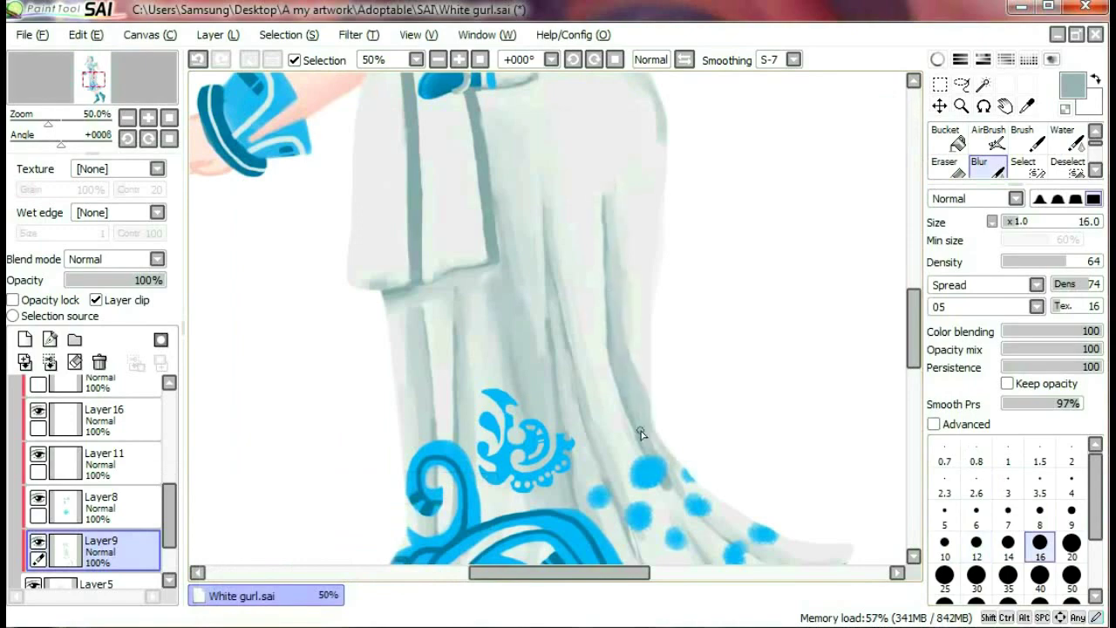
{"action": "scroll", "coordinate": [641, 433], "scroll_direction": "down", "scroll_amount": 3}
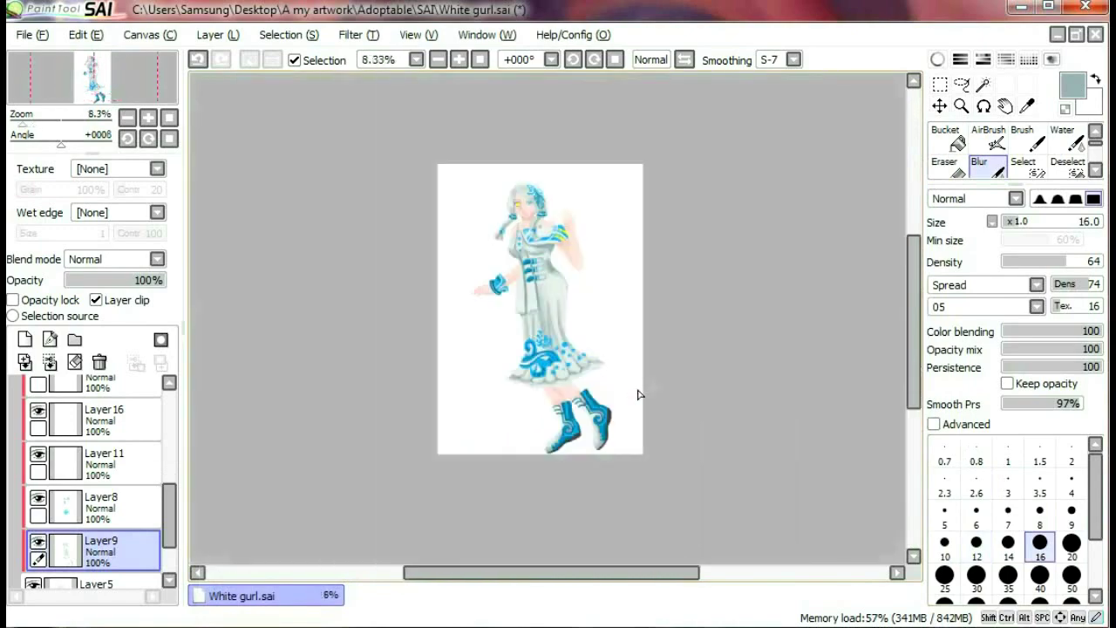
{"action": "scroll", "coordinate": [643, 392], "scroll_direction": "up", "scroll_amount": 3}
{"action": "scroll", "coordinate": [565, 206], "scroll_direction": "down", "scroll_amount": 2}
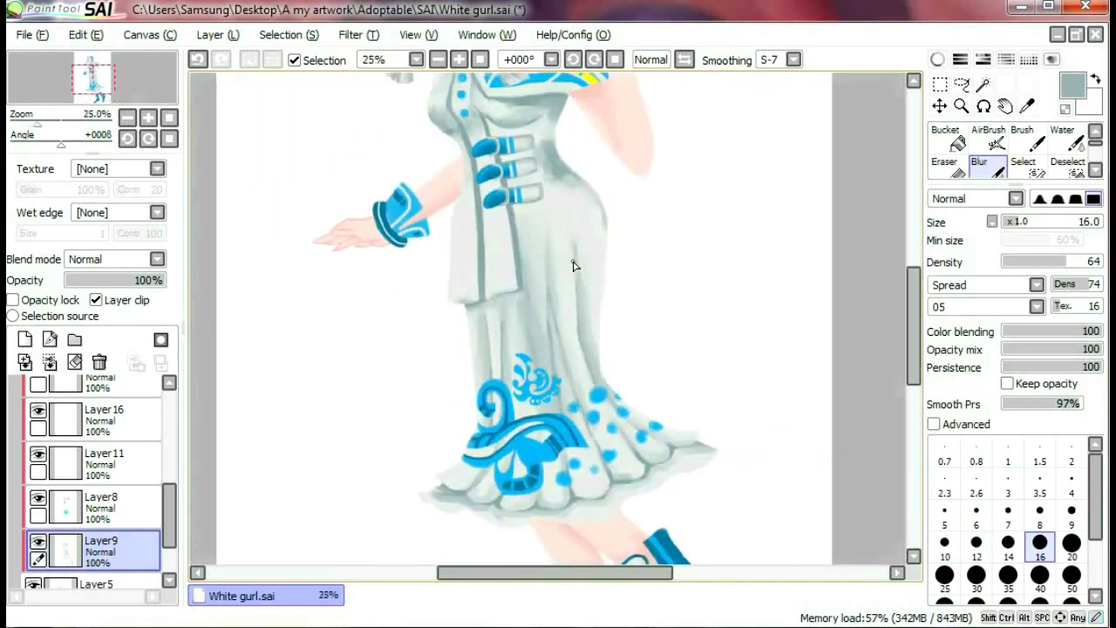
- Shade the white band of the off-shoulder sleeve in grey and blend it with a size 20 Blur
{"action": "scroll", "coordinate": [573, 261], "scroll_direction": "up", "scroll_amount": 3}
{"action": "scroll", "coordinate": [572, 262], "scroll_direction": "up", "scroll_amount": 2}
{"action": "key", "text": "v"}
{"action": "key", "text": "g"}
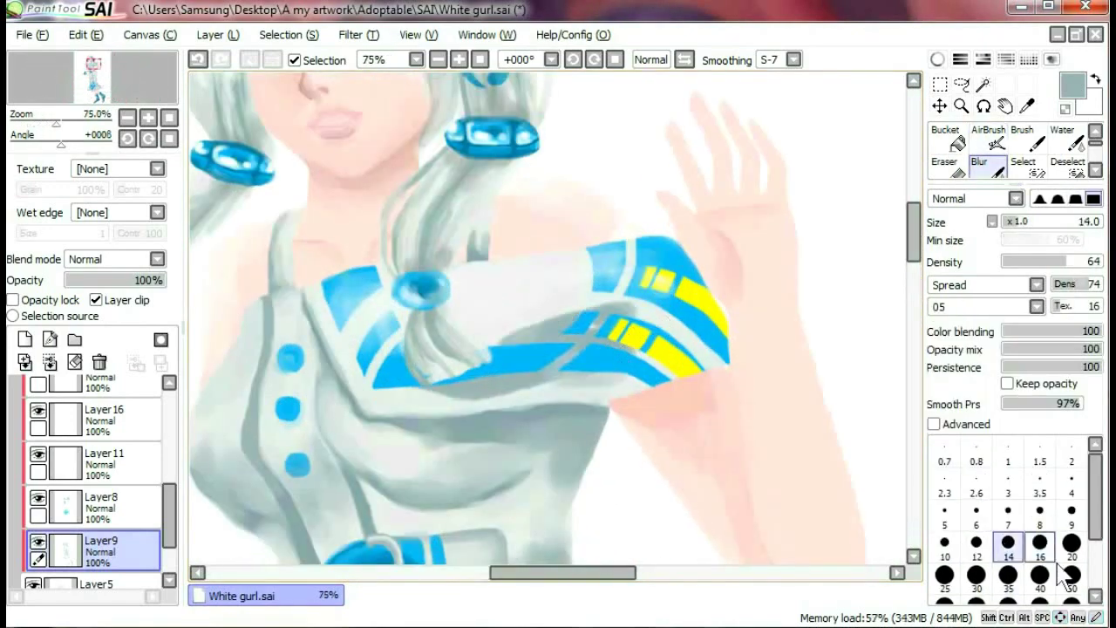
{"action": "left_click_drag", "start_coordinate": [522, 323], "coordinate": [601, 288]}
{"action": "scroll", "coordinate": [600, 288], "scroll_direction": "down", "scroll_amount": 3}
{"action": "scroll", "coordinate": [600, 288], "scroll_direction": "up", "scroll_amount": 3}
- Move Layer9 above Layer8 in the layer stack and save White gurl.sai
{"action": "left_click_drag", "start_coordinate": [105, 548], "coordinate": [123, 498]}
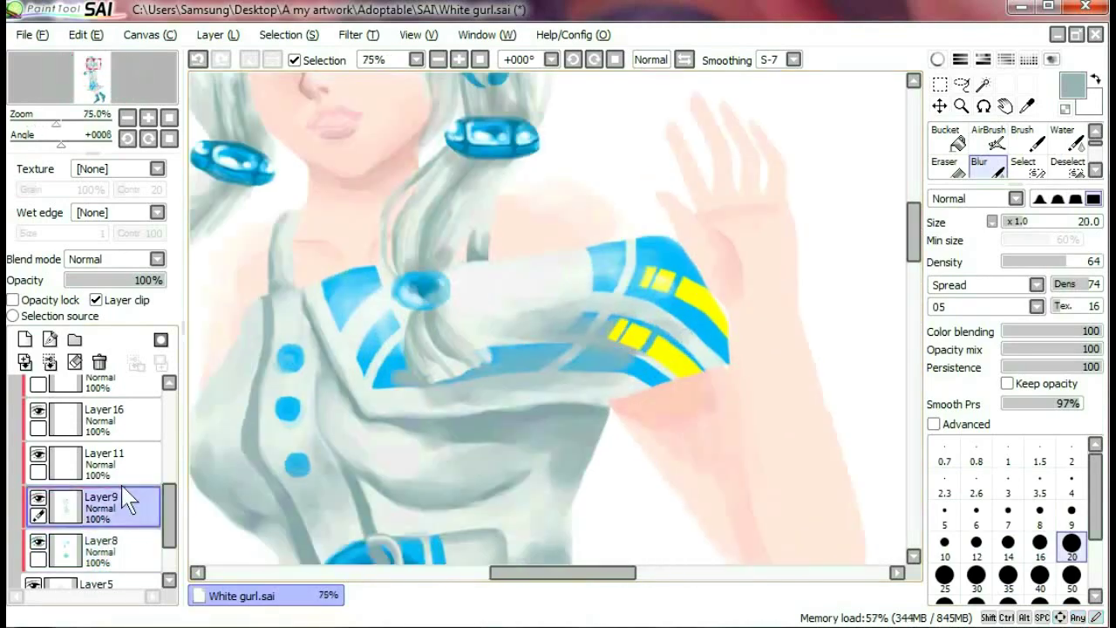
{"action": "scroll", "coordinate": [601, 366], "scroll_direction": "down", "scroll_amount": 4}
{"action": "left_click", "coordinate": [32, 34]}
{"action": "left_click", "coordinate": [53, 153]}
{"action": "left_click", "coordinate": [92, 175]}
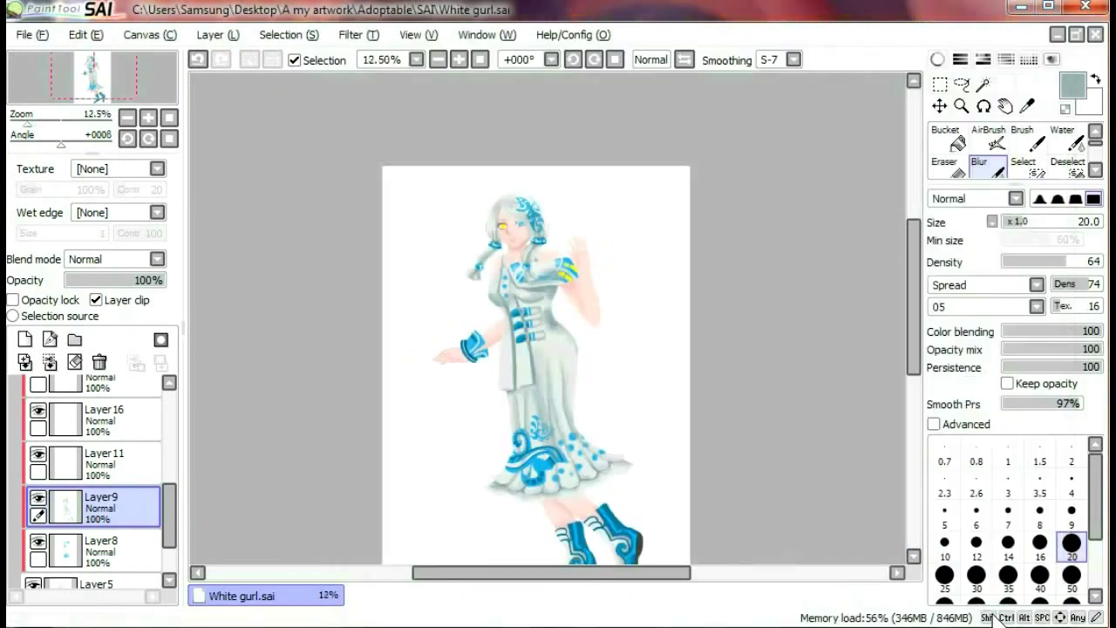
- On Layer16, paint light highlights on the hip and skirt with a size 40 AirBrush and blend them with Blur
{"action": "scroll", "coordinate": [550, 323], "scroll_direction": "up", "scroll_amount": 3}
{"action": "scroll", "coordinate": [550, 323], "scroll_direction": "down", "scroll_amount": 3}
{"action": "left_click", "coordinate": [105, 417]}
{"action": "scroll", "coordinate": [549, 323], "scroll_direction": "up", "scroll_amount": 3}
{"action": "left_click", "coordinate": [989, 138]}
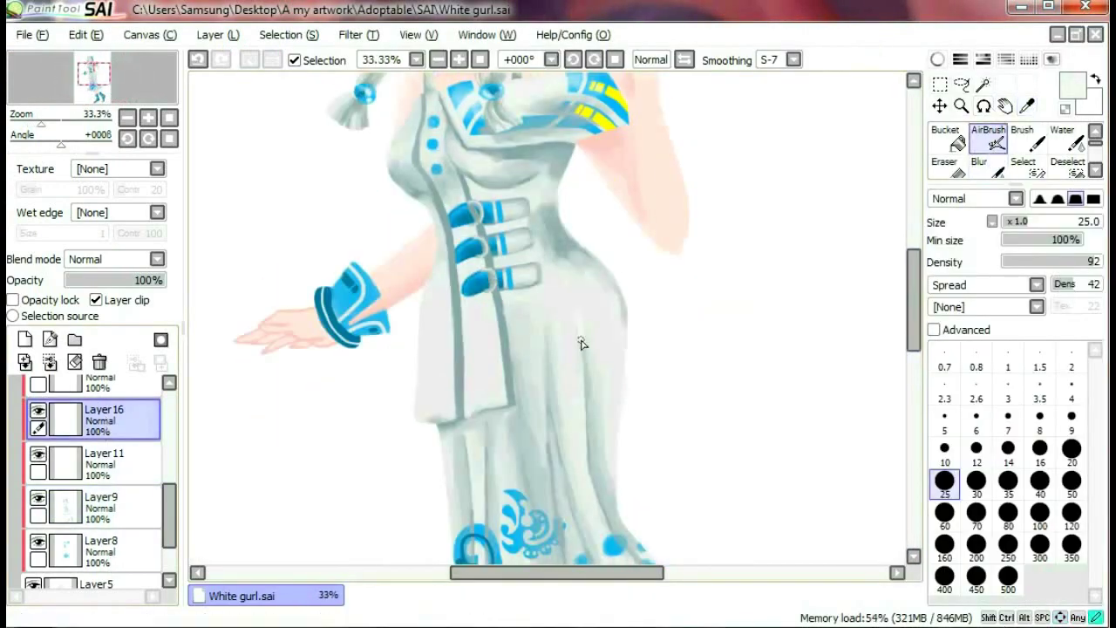
{"action": "left_click", "coordinate": [1040, 481]}
{"action": "key", "text": "b"}
{"action": "scroll", "coordinate": [611, 340], "scroll_direction": "down", "scroll_amount": 2}
{"action": "scroll", "coordinate": [628, 383], "scroll_direction": "up", "scroll_amount": 3}
{"action": "left_click_drag", "start_coordinate": [620, 407], "coordinate": [608, 381]}
- Brighten the lower skirt and ruffles in white with a size 70 AirBrush and blend with a size 35 Blur
{"action": "scroll", "coordinate": [607, 381], "scroll_direction": "down", "scroll_amount": 3}
{"action": "scroll", "coordinate": [622, 324], "scroll_direction": "up", "scroll_amount": 2}
{"action": "scroll", "coordinate": [542, 314], "scroll_direction": "down", "scroll_amount": 1}
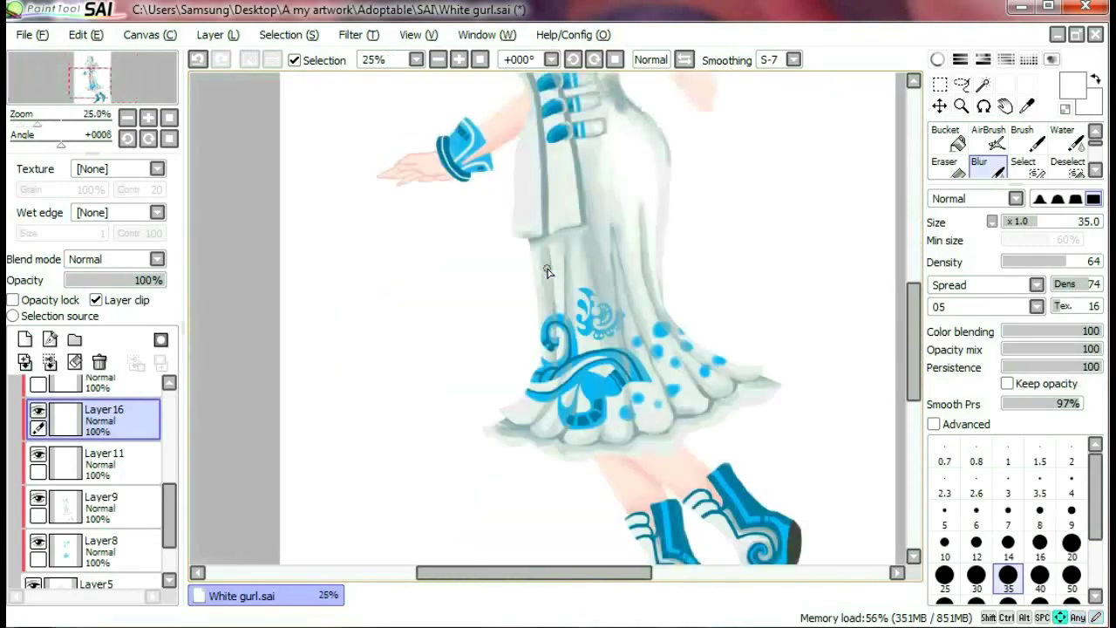
{"action": "scroll", "coordinate": [571, 389], "scroll_direction": "up", "scroll_amount": 1}
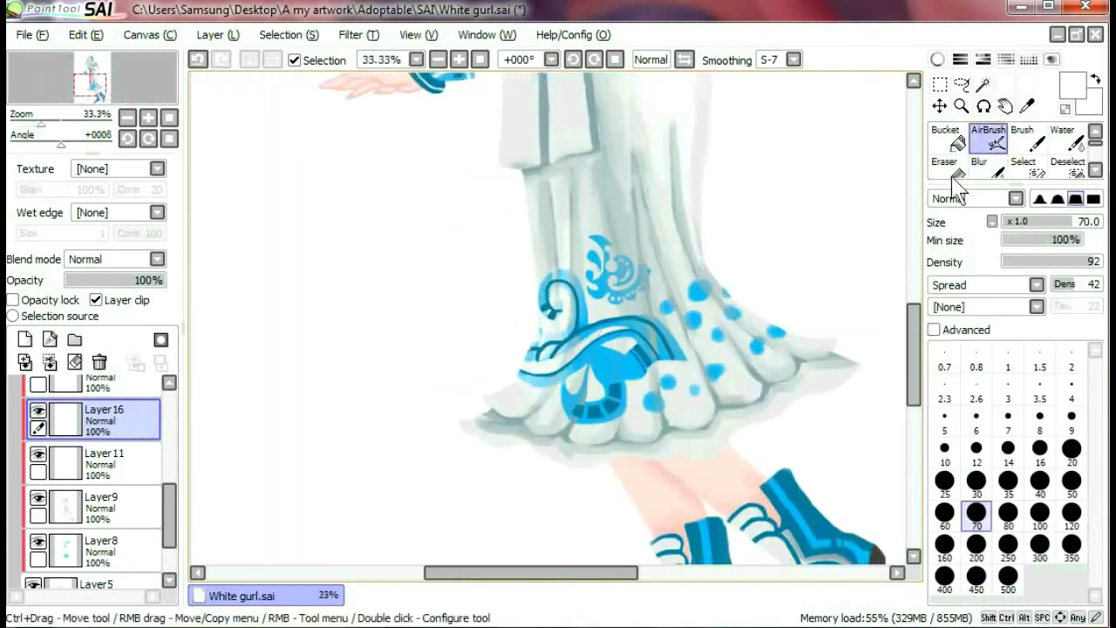
{"action": "scroll", "coordinate": [697, 387], "scroll_direction": "down", "scroll_amount": 1}
{"action": "scroll", "coordinate": [481, 314], "scroll_direction": "down", "scroll_amount": 2}
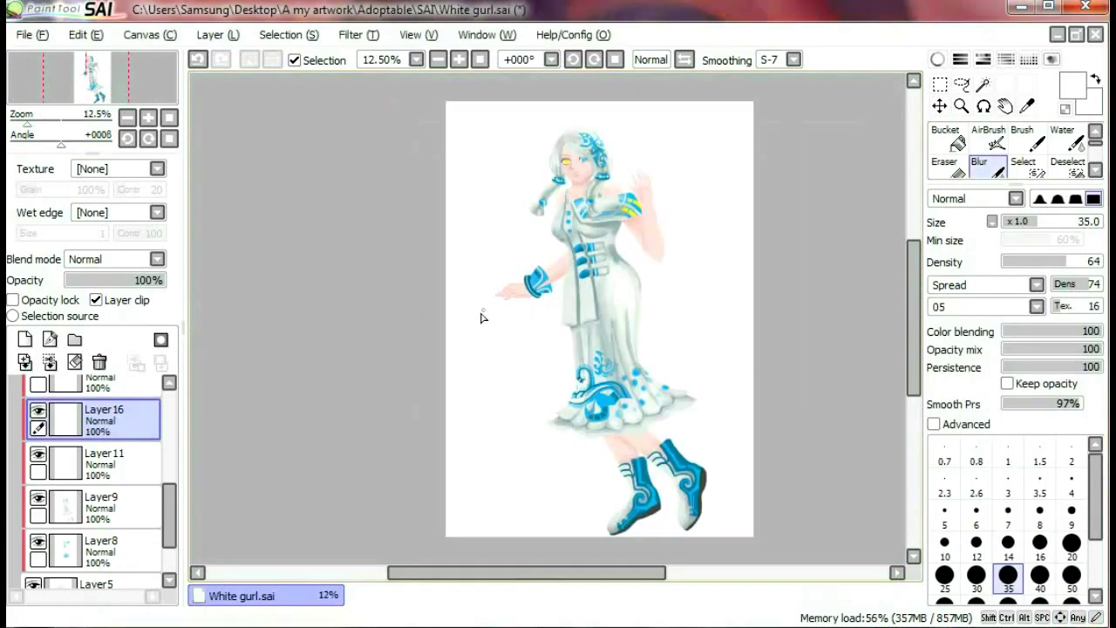
- Add white highlights to the dress's front panel and blend them with a size 35 Blur
{"action": "scroll", "coordinate": [428, 332], "scroll_direction": "up", "scroll_amount": 3}
{"action": "key", "text": "a"}
{"action": "key", "text": "b"}
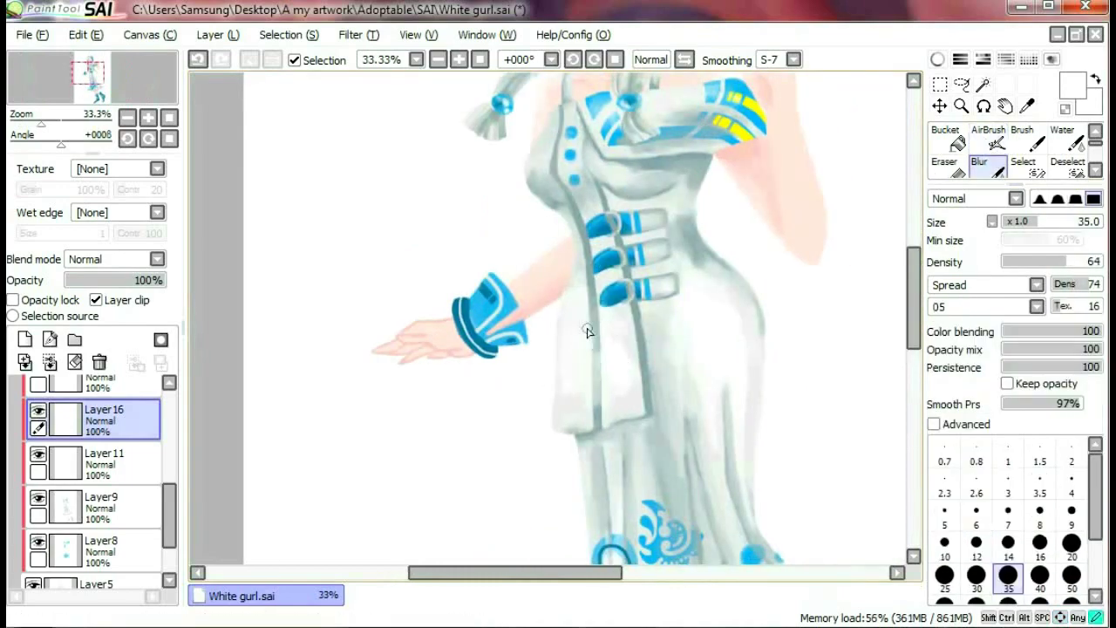
{"action": "scroll", "coordinate": [602, 392], "scroll_direction": "down", "scroll_amount": 1}
{"action": "scroll", "coordinate": [602, 391], "scroll_direction": "down", "scroll_amount": 2}
{"action": "scroll", "coordinate": [602, 391], "scroll_direction": "up", "scroll_amount": 3}
{"action": "left_click", "coordinate": [603, 391], "text": "alt"}
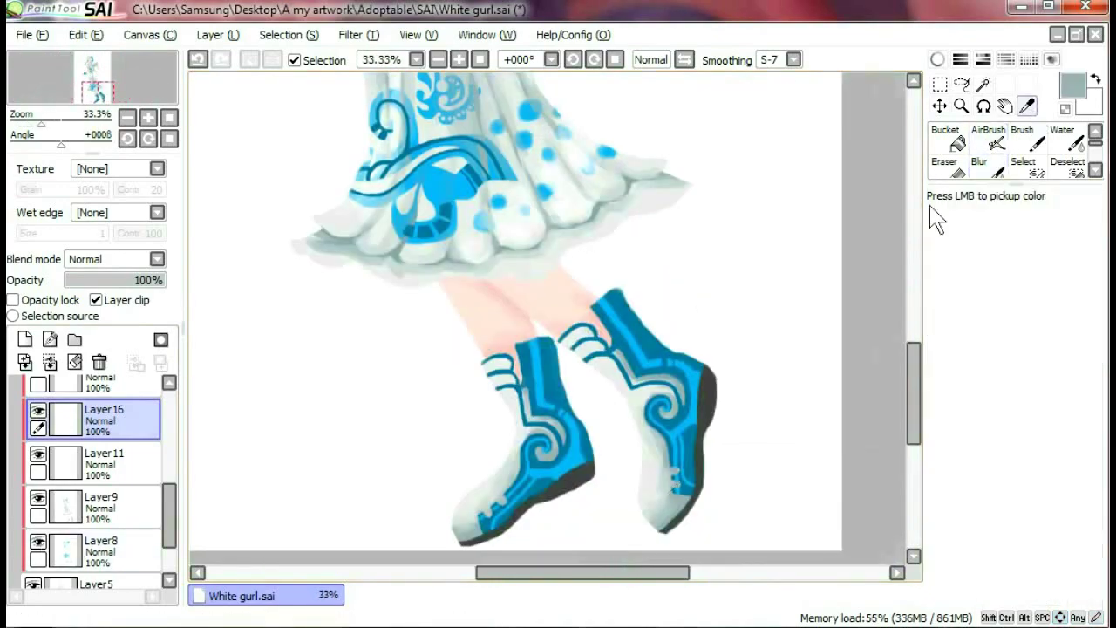
{"action": "key", "text": "a"}
{"action": "scroll", "coordinate": [410, 381], "scroll_direction": "up", "scroll_amount": 2}
{"action": "scroll", "coordinate": [410, 381], "scroll_direction": "down", "scroll_amount": 5}
{"action": "scroll", "coordinate": [262, 105], "scroll_direction": "up", "scroll_amount": 2}
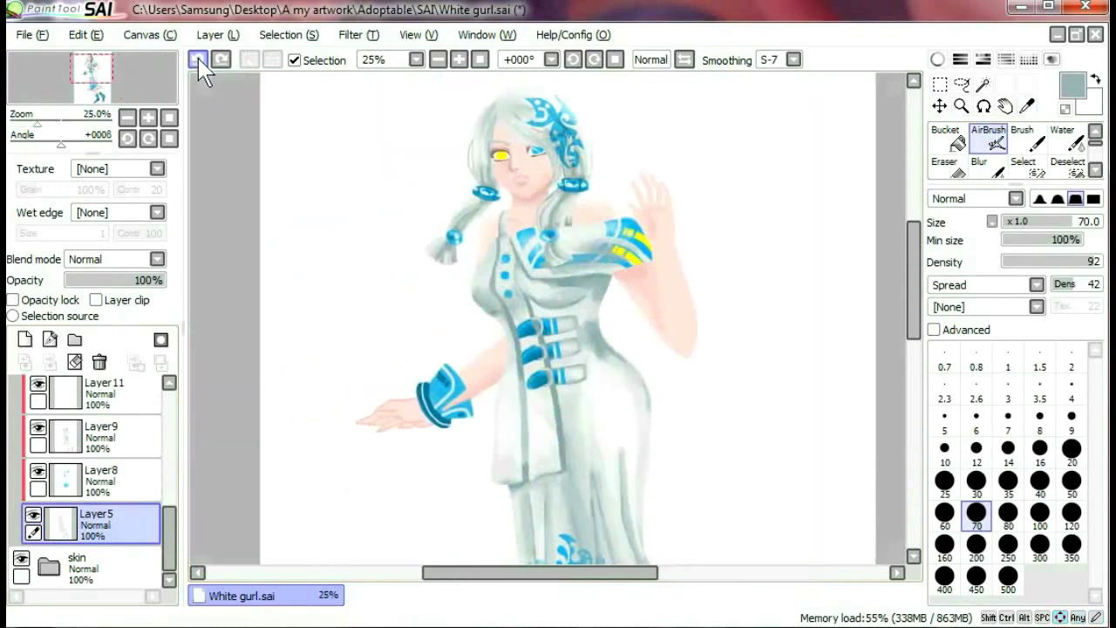
- Check the whole figure in a mirrored view and examine the boots up close
{"action": "scroll", "coordinate": [723, 174], "scroll_direction": "down", "scroll_amount": 1}
{"action": "key", "text": "h"}
{"action": "key", "text": "h"}
{"action": "scroll", "coordinate": [722, 174], "scroll_direction": "up", "scroll_amount": 3}
{"action": "scroll", "coordinate": [611, 262], "scroll_direction": "up", "scroll_amount": 1}
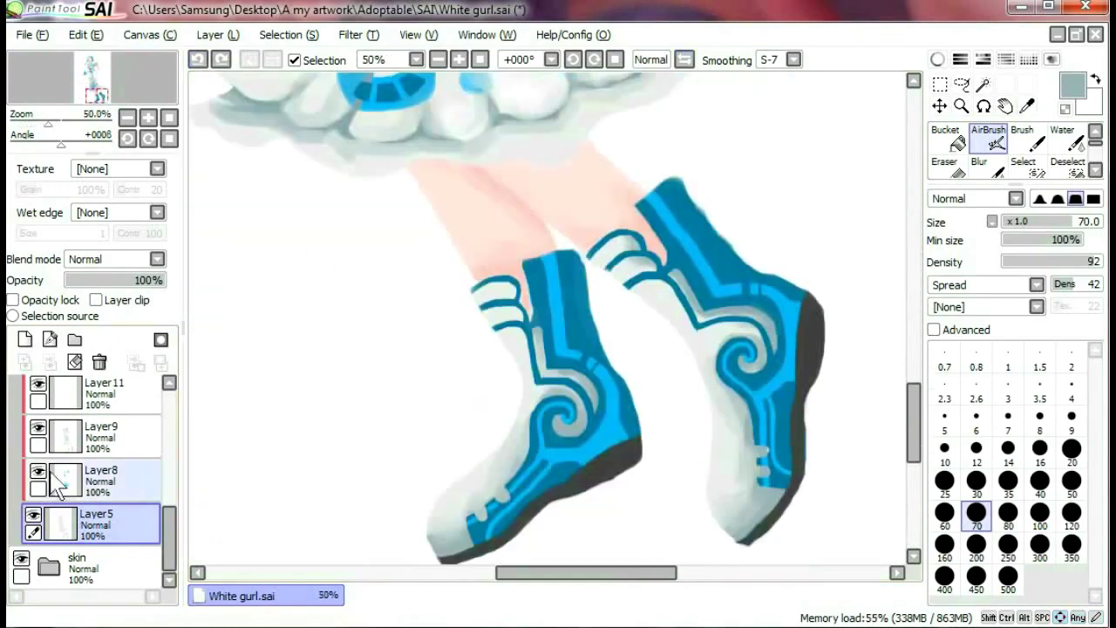
{"action": "scroll", "coordinate": [788, 391], "scroll_direction": "down", "scroll_amount": 3}
{"action": "scroll", "coordinate": [788, 391], "scroll_direction": "up", "scroll_amount": 3}
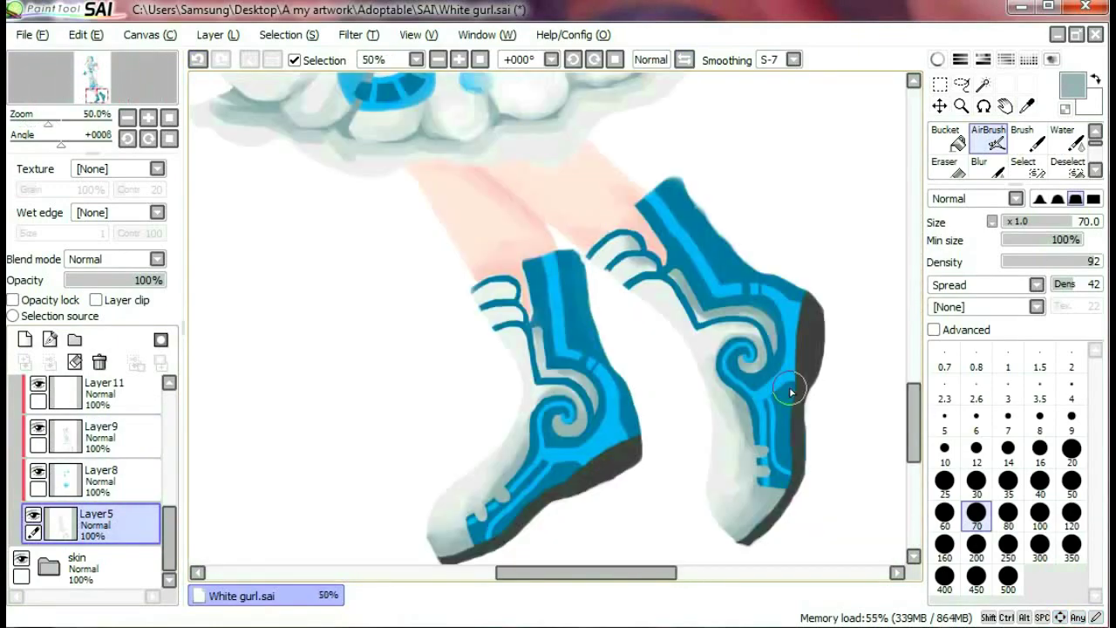
- Darken the blue areas of both boots in dark grey with a size 70 AirBrush at density 53
{"action": "scroll", "coordinate": [790, 392], "scroll_direction": "down", "scroll_amount": 3}
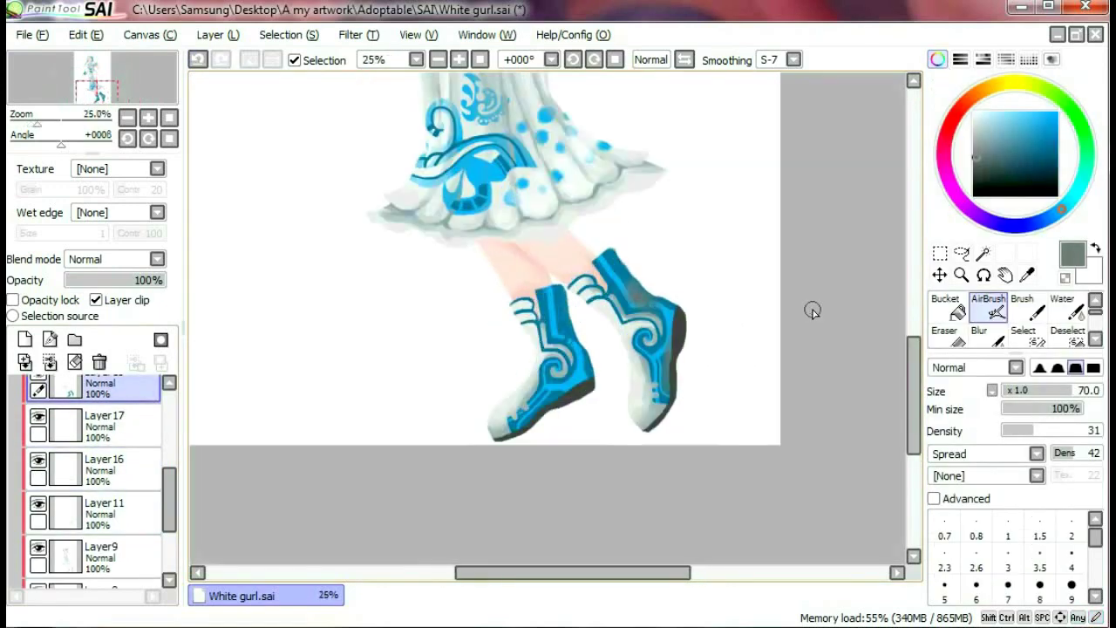
{"action": "key", "text": "ctrl+plus"}
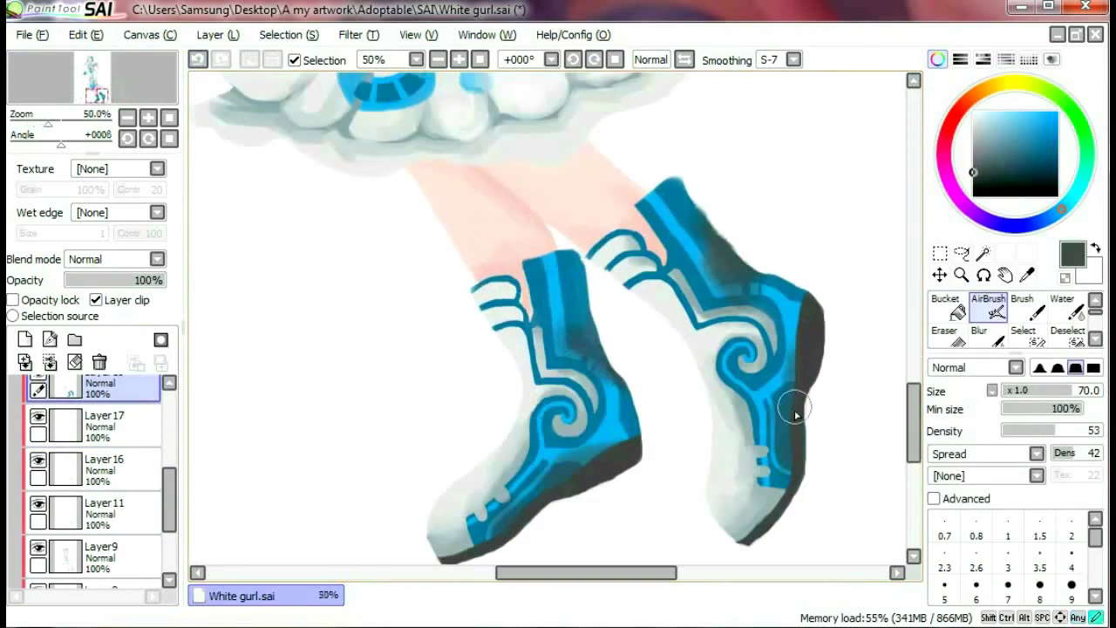
{"action": "left_click", "coordinate": [1007, 481]}
{"action": "key", "text": "ctrl+minus"}
- On Layer21, shade the blue wrist cuff in dark grey with a size 35 AirBrush and blend it with Blur
{"action": "scroll", "coordinate": [648, 311], "scroll_direction": "up", "scroll_amount": 5}
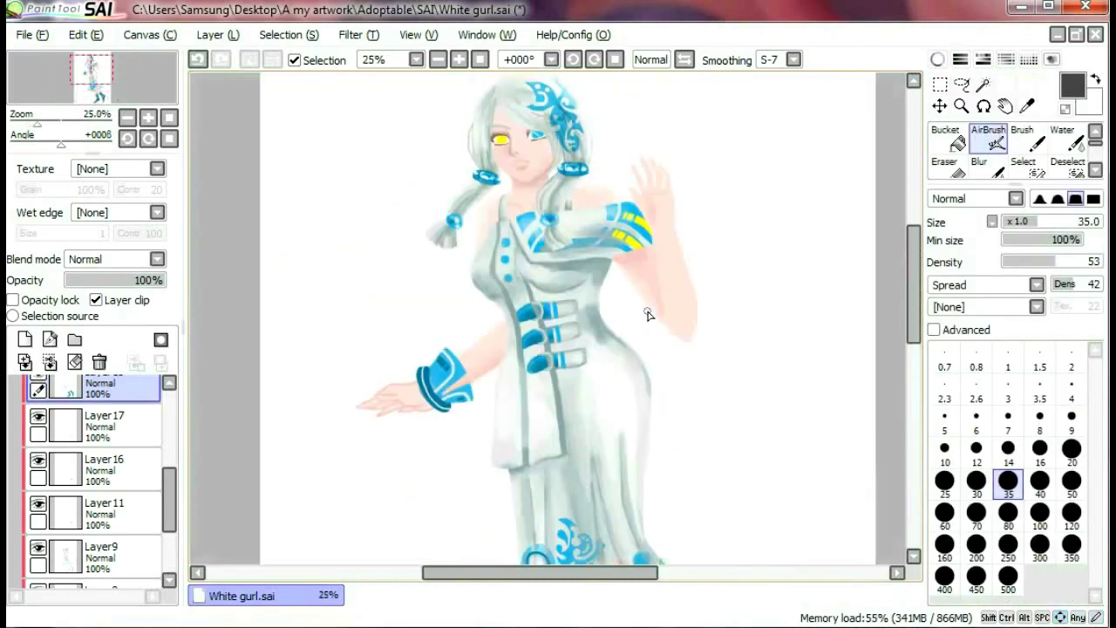
{"action": "scroll", "coordinate": [170, 495], "scroll_direction": "up", "scroll_amount": 3}
{"action": "left_click", "coordinate": [104, 445]}
{"action": "key", "text": "ctrl+plus"}
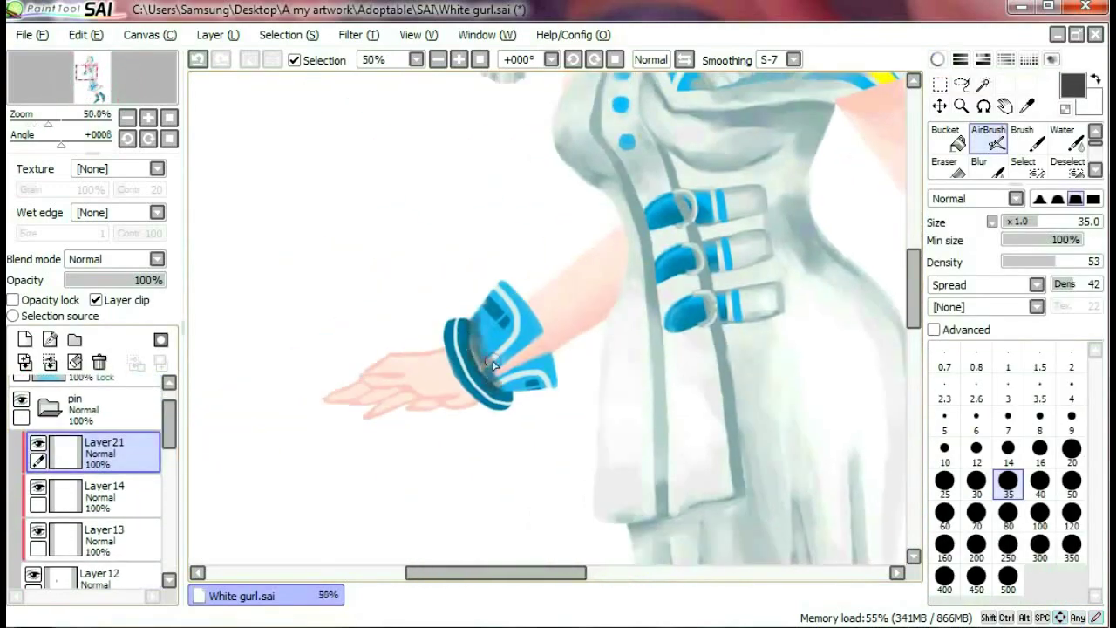
{"action": "left_click", "coordinate": [979, 165]}
{"action": "left_click_drag", "start_coordinate": [493, 366], "coordinate": [523, 384]}
- On Layer14, sample the dark blue and paint dark centres on the round hair beads with a size 10 AirBrush
{"action": "key", "text": "ctrl+minus"}
{"action": "scroll", "coordinate": [586, 325], "scroll_direction": "up", "scroll_amount": 5}
{"action": "key", "text": "ctrl+plus"}
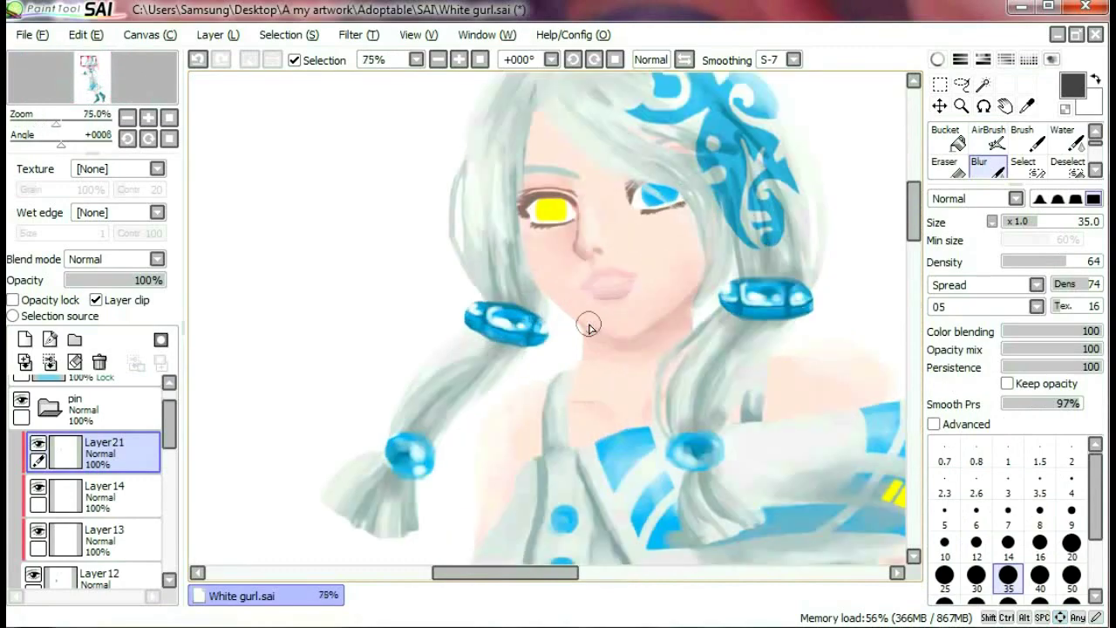
{"action": "key", "text": "v"}
{"action": "left_click", "coordinate": [695, 447], "text": "alt"}
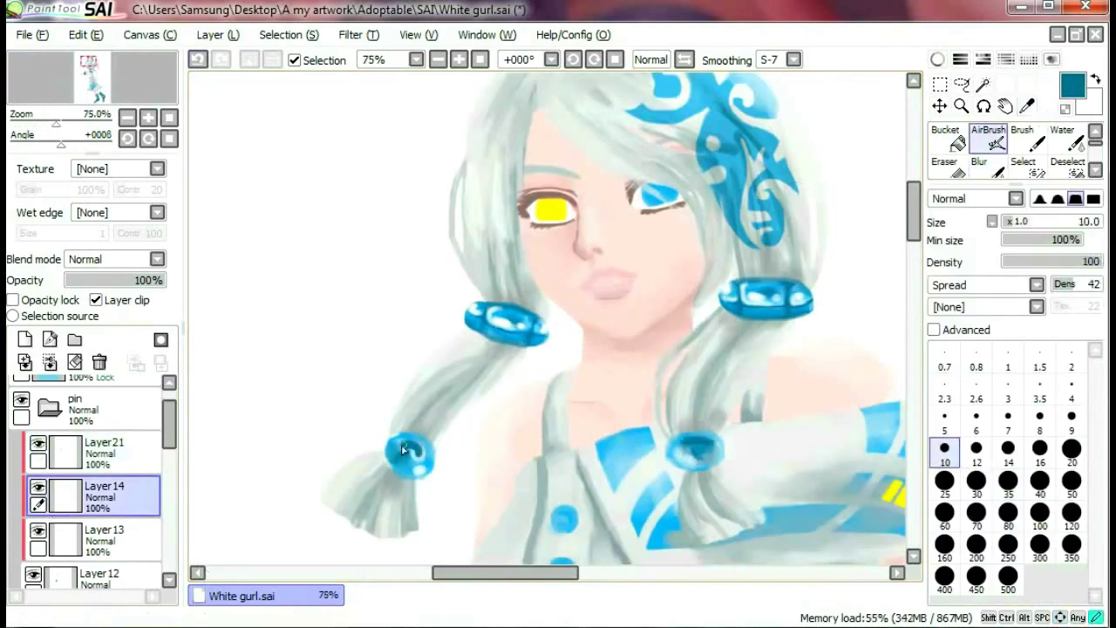
{"action": "key", "text": "ctrl+minus"}
{"action": "key", "text": "ctrl+minus"}
{"action": "key", "text": "ctrl+minus"}
{"action": "scroll", "coordinate": [418, 452], "scroll_direction": "down", "scroll_amount": 6}
{"action": "scroll", "coordinate": [418, 452], "scroll_direction": "up", "scroll_amount": 6}
{"action": "key", "text": "ctrl+plus"}
{"action": "key", "text": "ctrl+plus"}
{"action": "key", "text": "ctrl+plus"}
- Remove the dark blue centres from the hair beads on Layer14 with a size 35 Eraser
{"action": "key", "text": "e"}
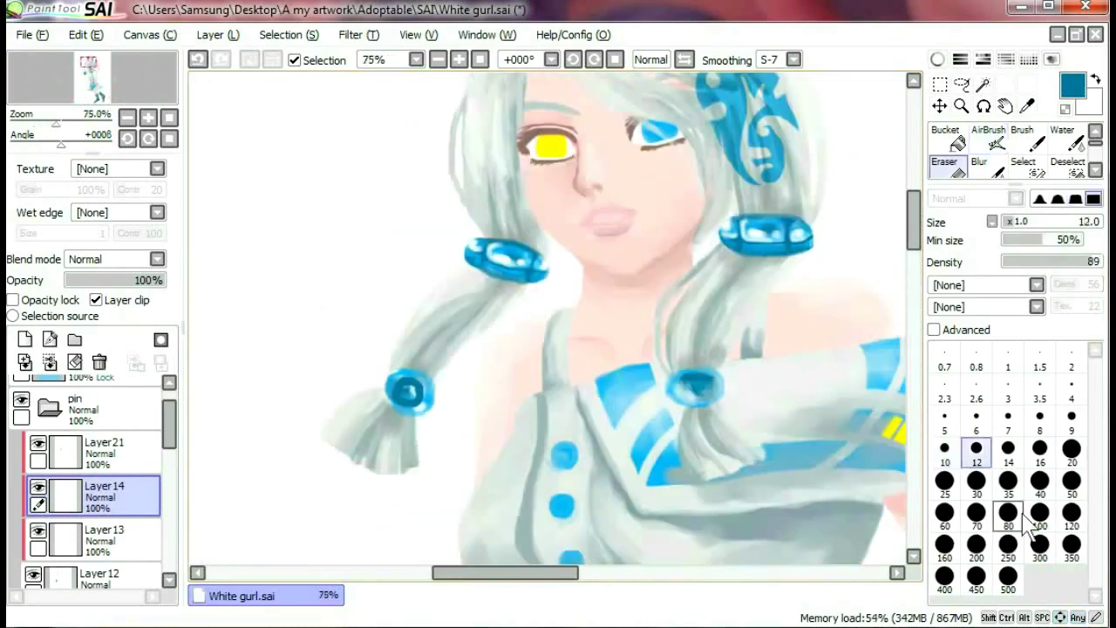
{"action": "key", "text": "ctrl+minus"}
{"action": "key", "text": "h"}
{"action": "key", "text": "ctrl+plus"}
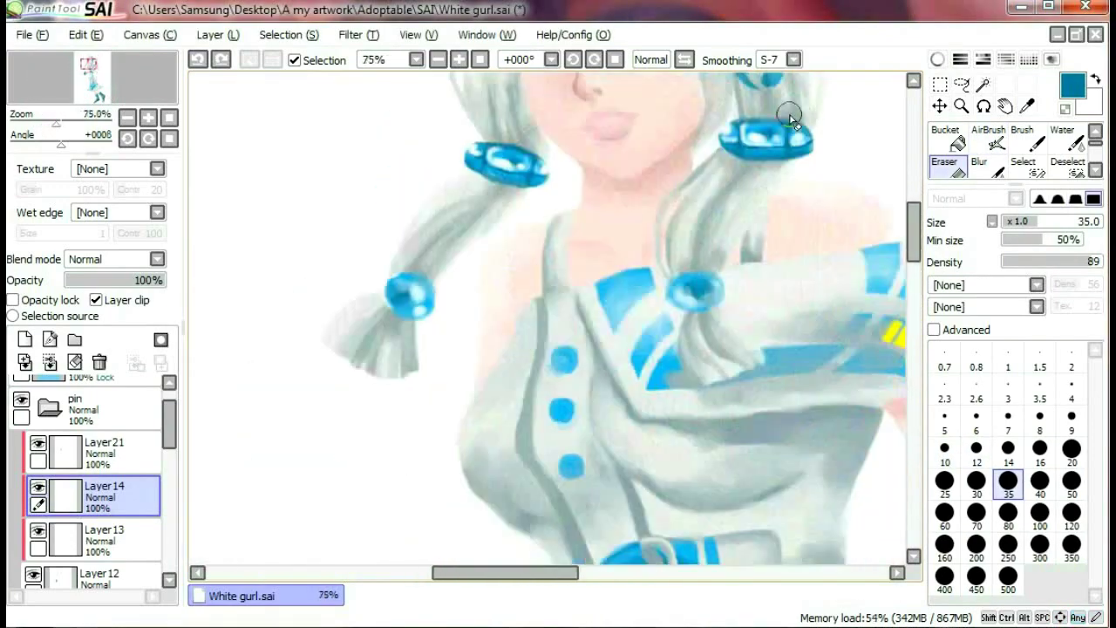
- Examine the figure in a mirrored view and restore the normal view of the face and hair beads
{"action": "scroll", "coordinate": [787, 113], "scroll_direction": "up", "scroll_amount": 3}
{"action": "scroll", "coordinate": [683, 70], "scroll_direction": "down", "scroll_amount": 5}
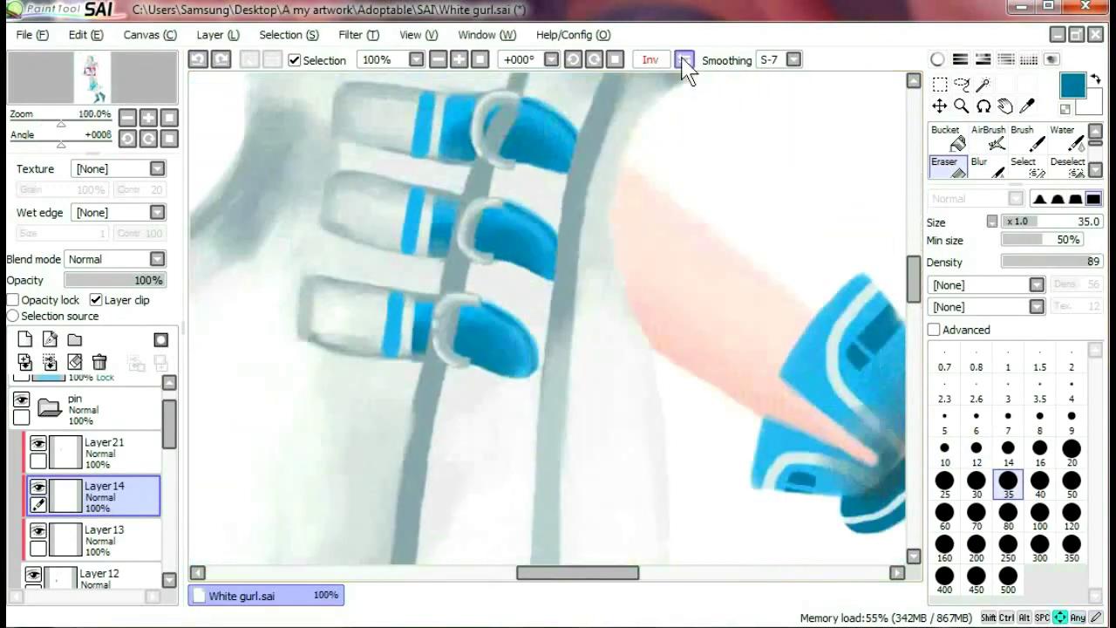
{"action": "left_click", "coordinate": [684, 59]}
{"action": "left_click", "coordinate": [438, 59]}
{"action": "left_click", "coordinate": [438, 59]}
{"action": "left_click", "coordinate": [459, 59]}
{"action": "left_click", "coordinate": [459, 59]}
{"action": "scroll", "coordinate": [558, 314], "scroll_direction": "up", "scroll_amount": 5}
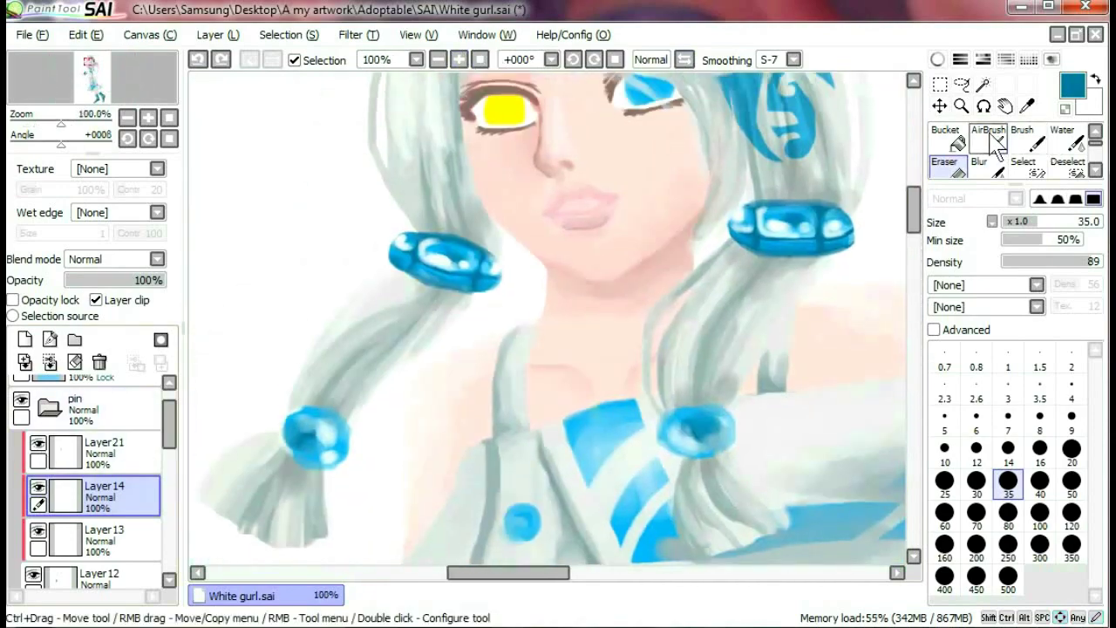
- On Layer14, repaint the dark blue centres of the round hair beads with a size 10 AirBrush and blend them with a size 7 Blur
{"action": "left_click", "coordinate": [988, 140]}
{"action": "key", "text": "ctrl+minus"}
{"action": "key", "text": "ctrl+plus"}
{"action": "key", "text": "ctrl+z"}
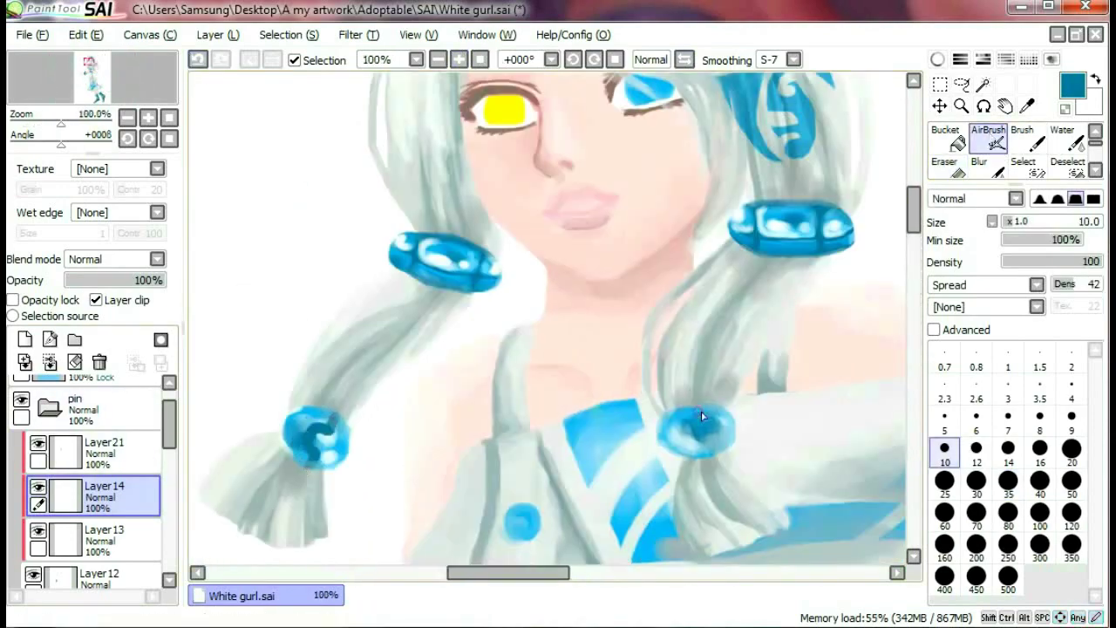
{"action": "key", "text": "b"}
{"action": "key", "text": "ctrl+plus"}
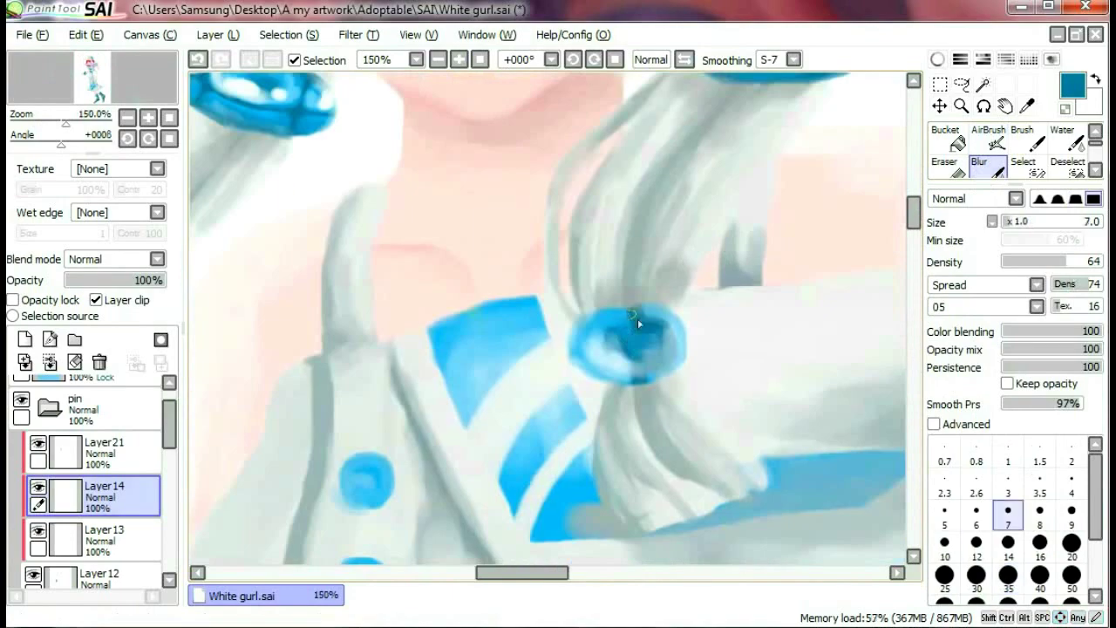
{"action": "scroll", "coordinate": [591, 335], "scroll_direction": "left", "scroll_amount": 5}
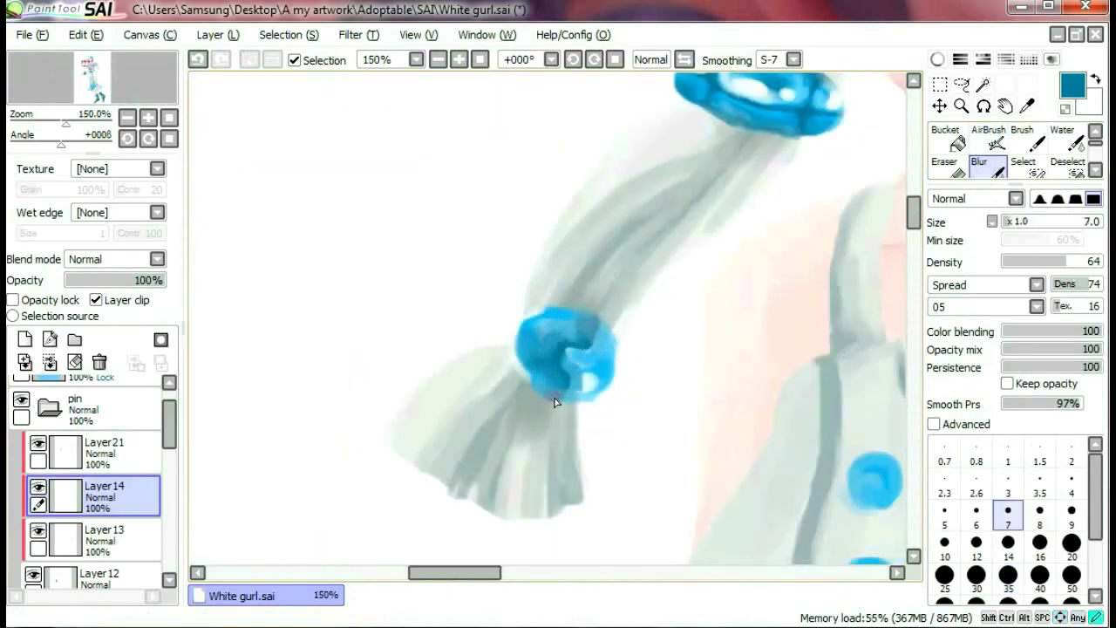
{"action": "scroll", "coordinate": [44, 486], "scroll_direction": "down", "scroll_amount": 1}
{"action": "key", "text": "ctrl+minus"}
{"action": "key", "text": "ctrl+minus"}
{"action": "key", "text": "ctrl+plus"}
{"action": "key", "text": "ctrl+plus"}
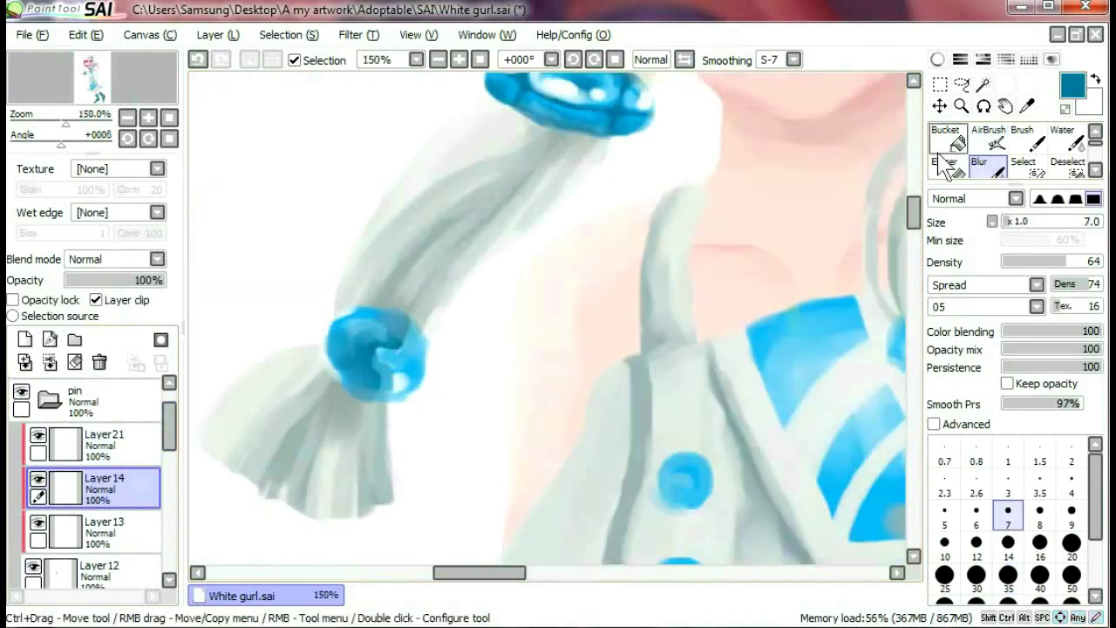
- Erase all shading from the round hair beads back to flat blue and smooth their base on Layer12 with a size 12 Blur
{"action": "left_click", "coordinate": [944, 166]}
{"action": "left_click", "coordinate": [112, 453]}
{"action": "key", "text": "ctrl+minus"}
{"action": "key", "text": "ctrl+minus"}
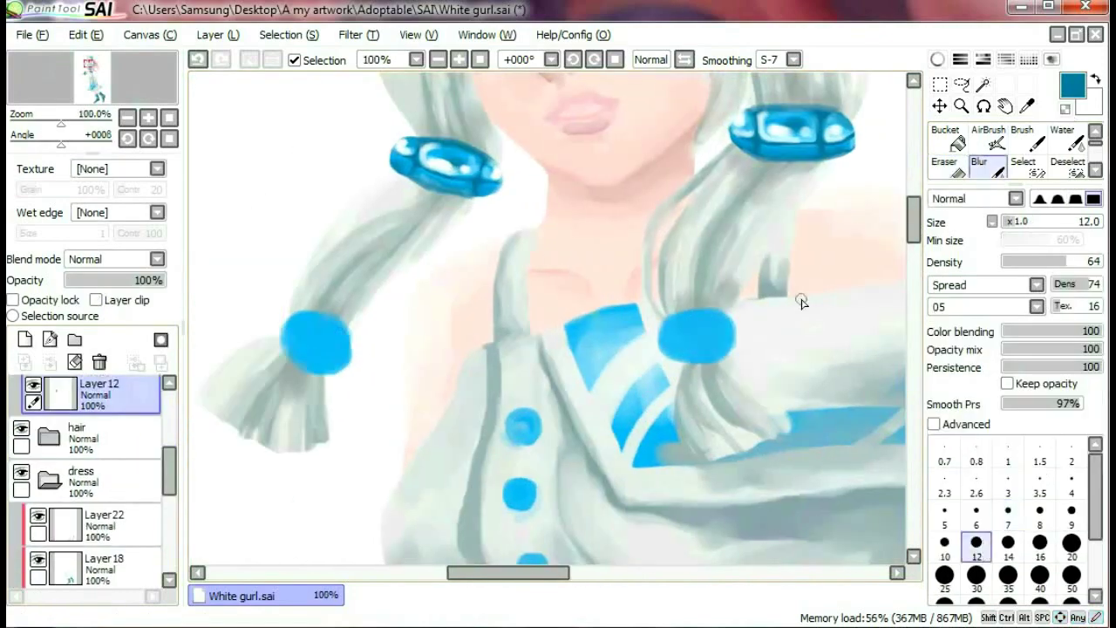
{"action": "key", "text": "ctrl+minus"}
{"action": "key", "text": "ctrl+minus"}
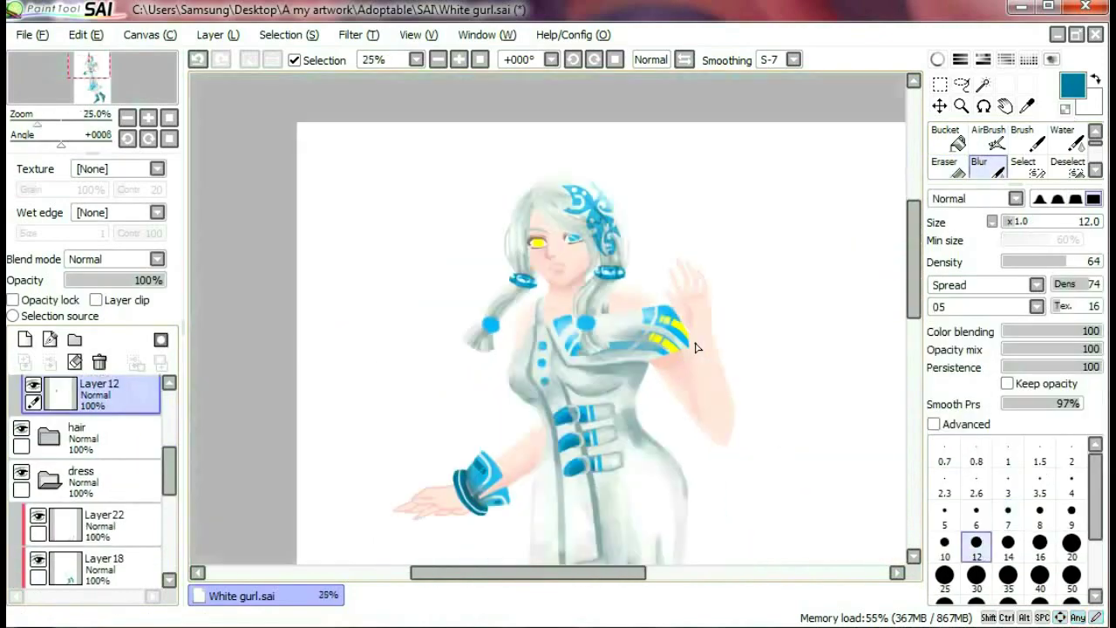
- On Layer14, paint curved dark blue bands on both round hair beads with a size 10 AirBrush
{"action": "key", "text": "ctrl+plus"}
{"action": "key", "text": "ctrl+plus"}
{"action": "scroll", "coordinate": [170, 468], "scroll_direction": "up", "scroll_amount": 4}
{"action": "left_click", "coordinate": [96, 488]}
{"action": "key", "text": "a"}
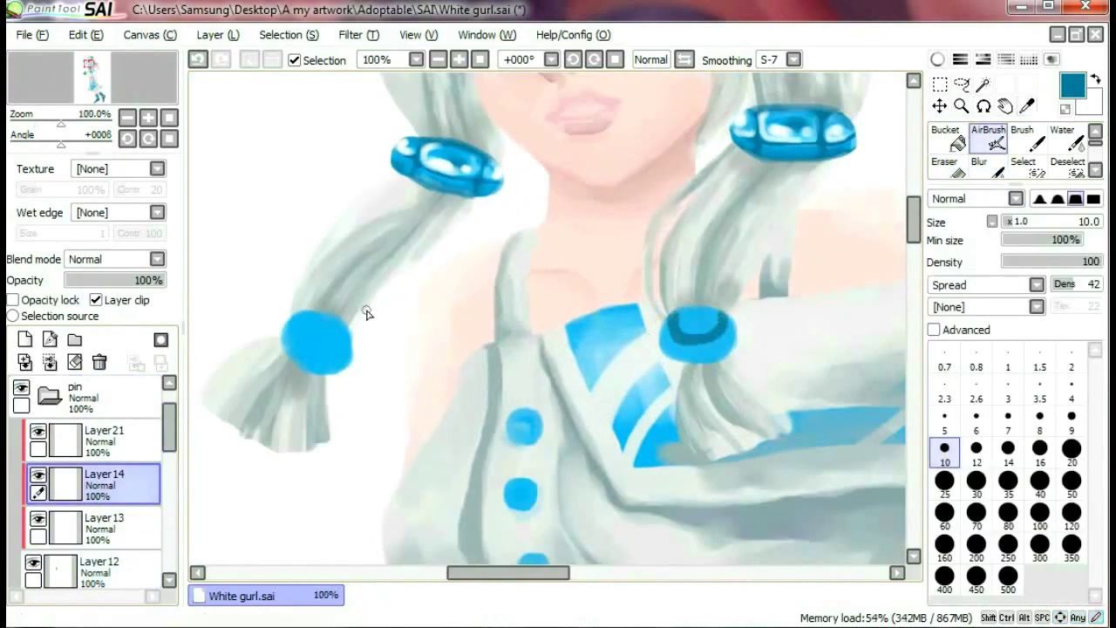
{"action": "scroll", "coordinate": [360, 386], "scroll_direction": "down", "scroll_amount": 3}
{"action": "scroll", "coordinate": [718, 304], "scroll_direction": "up", "scroll_amount": 3}
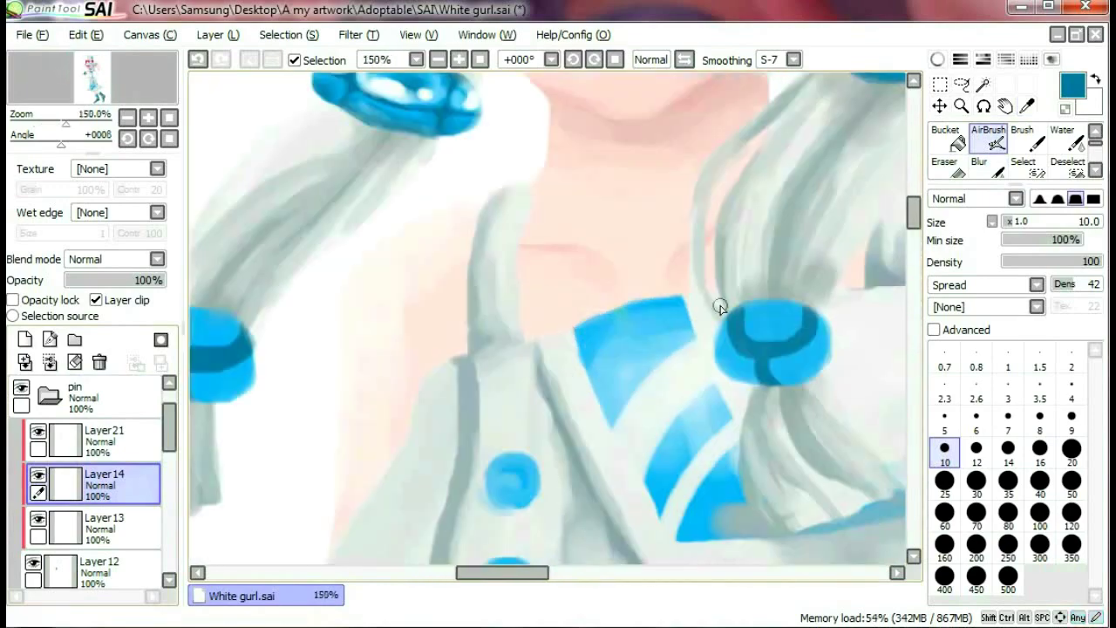
- On Layer13, sample a light blue, paint the lit areas of the round beads with a size 10 AirBrush and blend them with a size 8 Blur
{"action": "left_click", "coordinate": [96, 527]}
{"action": "key", "text": "alt"}
{"action": "left_click", "coordinate": [800, 122]}
{"action": "left_click_drag", "start_coordinate": [689, 316], "coordinate": [710, 339]}
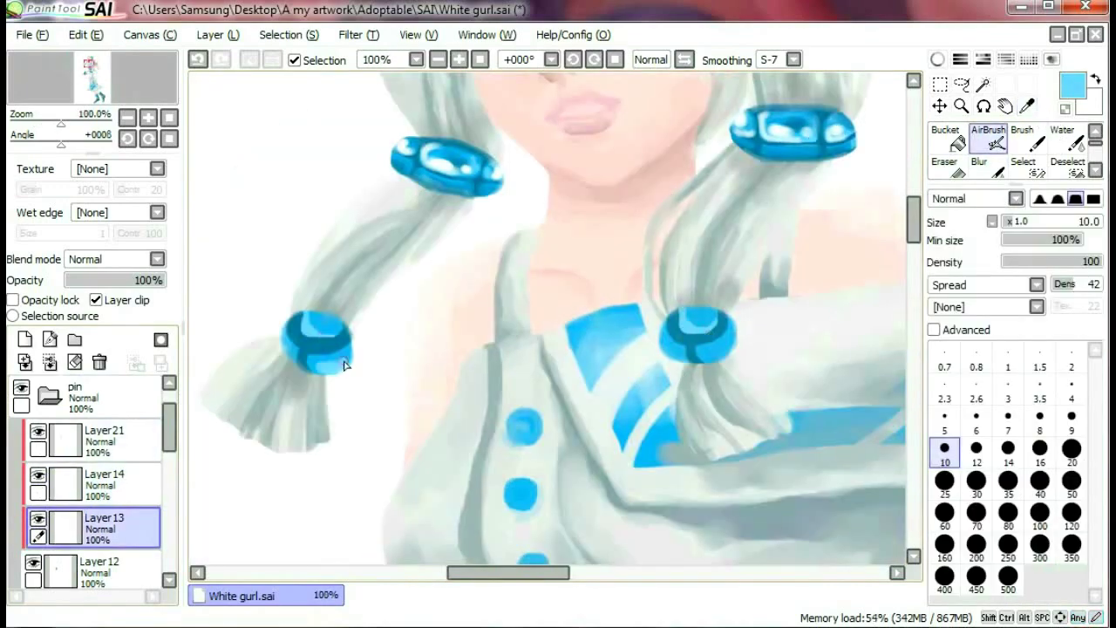
{"action": "key", "text": "b"}
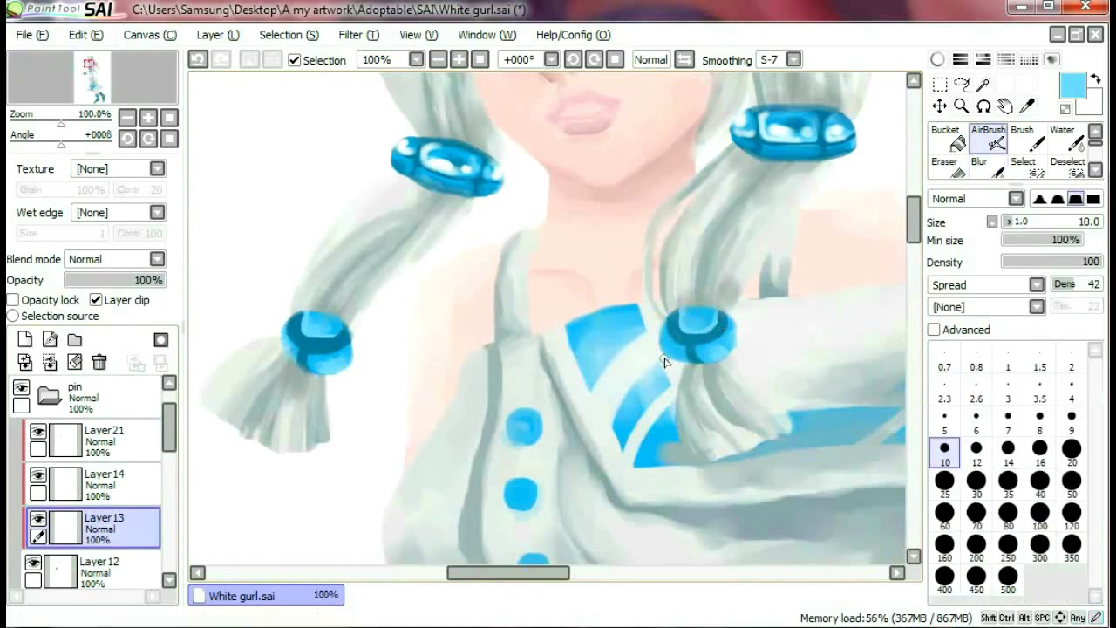
{"action": "scroll", "coordinate": [688, 320], "scroll_direction": "down", "scroll_amount": 2}
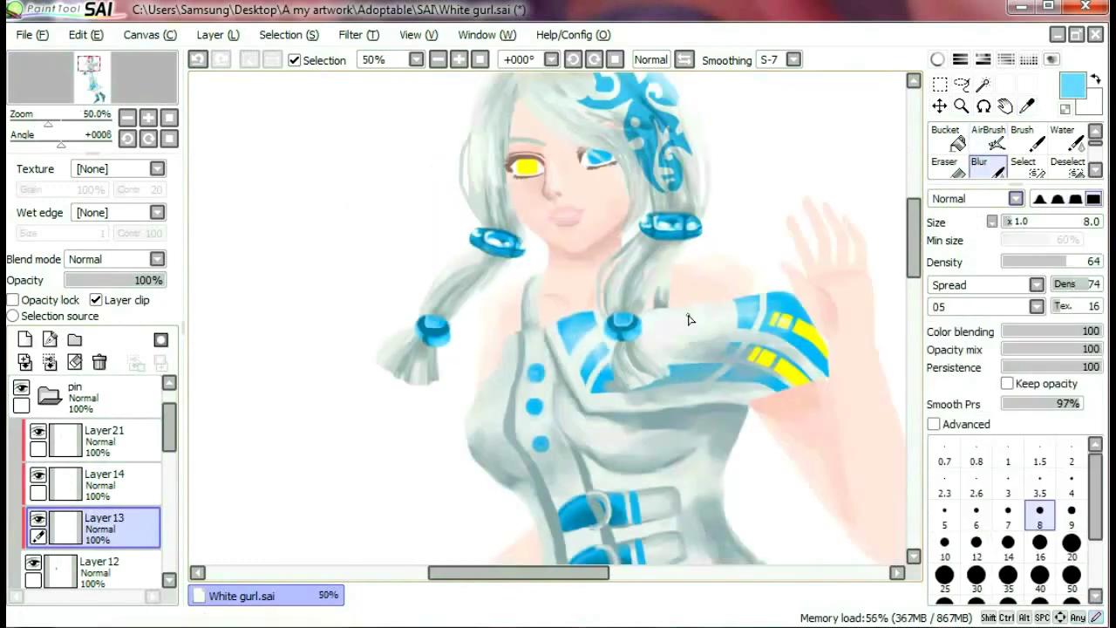
{"action": "scroll", "coordinate": [689, 319], "scroll_direction": "up", "scroll_amount": 2}
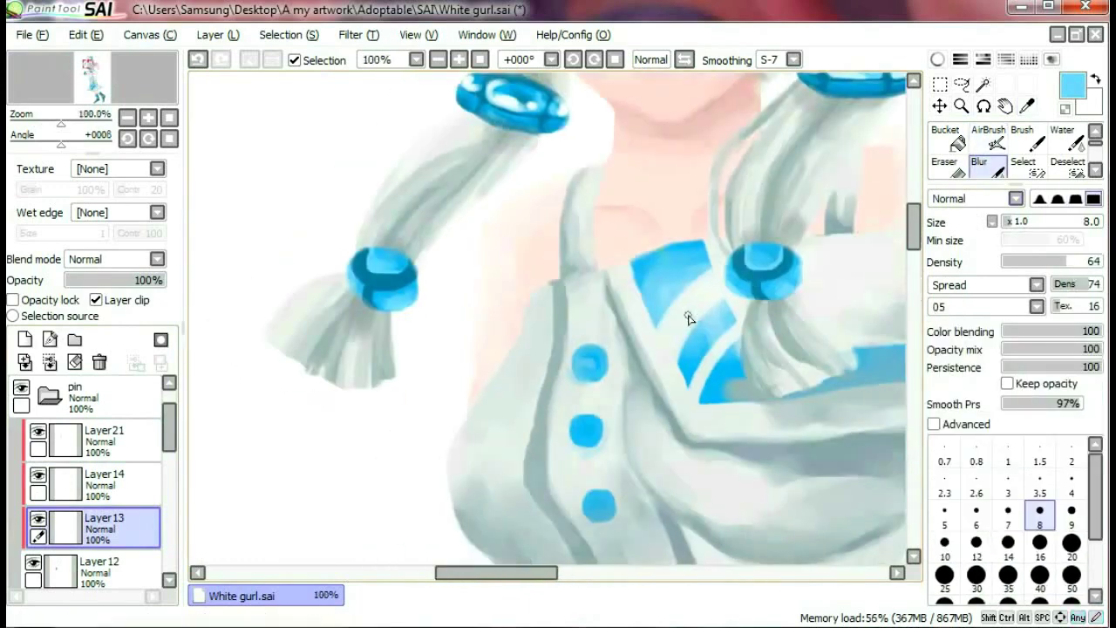
- On Layer21, add pale blue highlights to the round hair beads with a size 12 AirBrush
{"action": "key", "text": "a"}
{"action": "left_click", "coordinate": [1009, 420]}
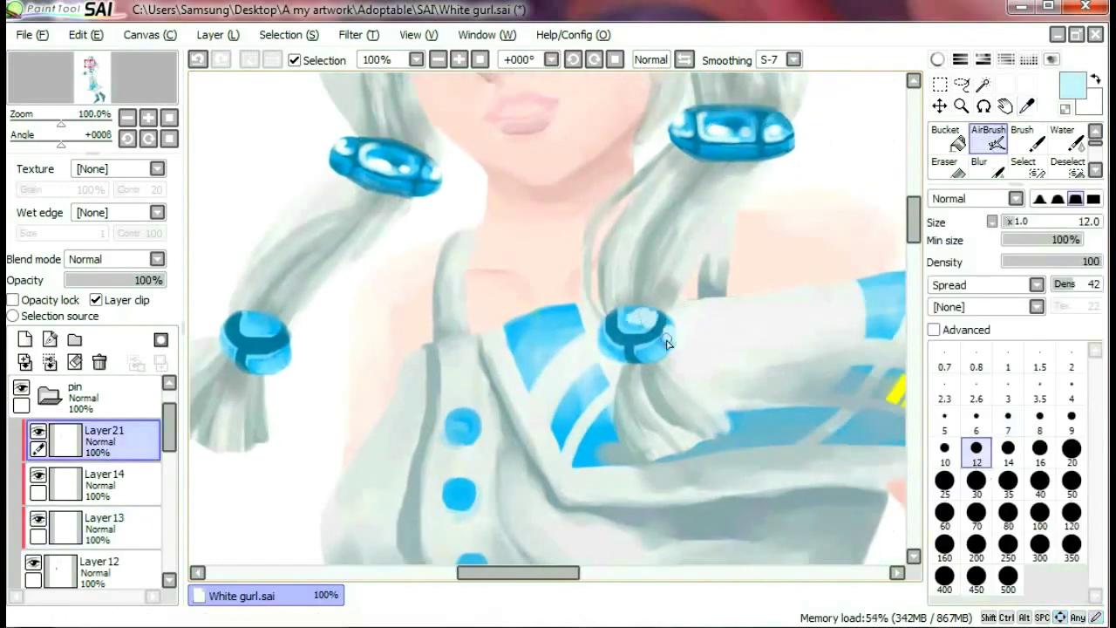
{"action": "left_click", "coordinate": [937, 59]}
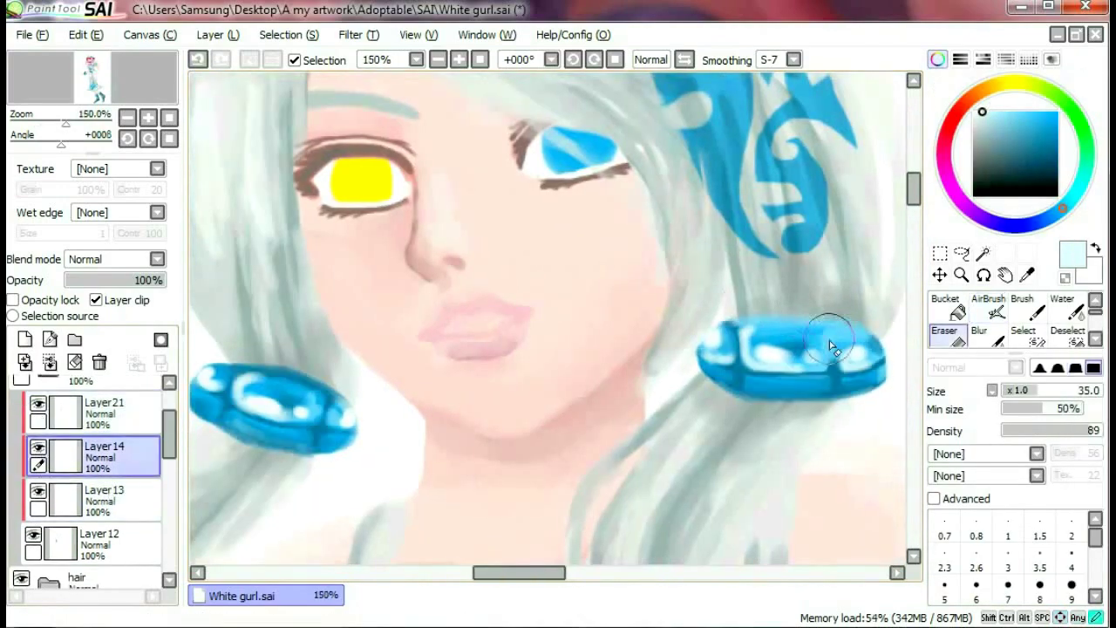
- On Layer14, erase the dark seams of the oval hair beads, sample the dark blue and repaint their shadows with a size 12 AirBrush
{"action": "scroll", "coordinate": [346, 392], "scroll_direction": "down", "scroll_amount": 4}
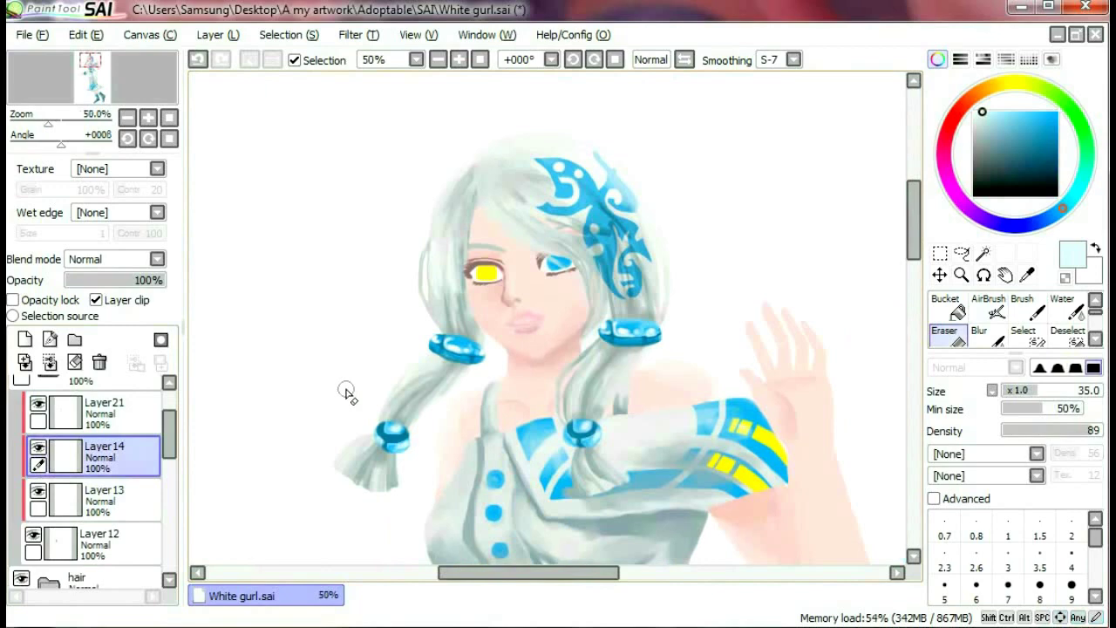
{"action": "scroll", "coordinate": [346, 391], "scroll_direction": "down", "scroll_amount": 3}
{"action": "scroll", "coordinate": [282, 545], "scroll_direction": "up", "scroll_amount": 5}
{"action": "left_click", "coordinate": [270, 546], "text": "alt"}
{"action": "left_click", "coordinate": [988, 306]}
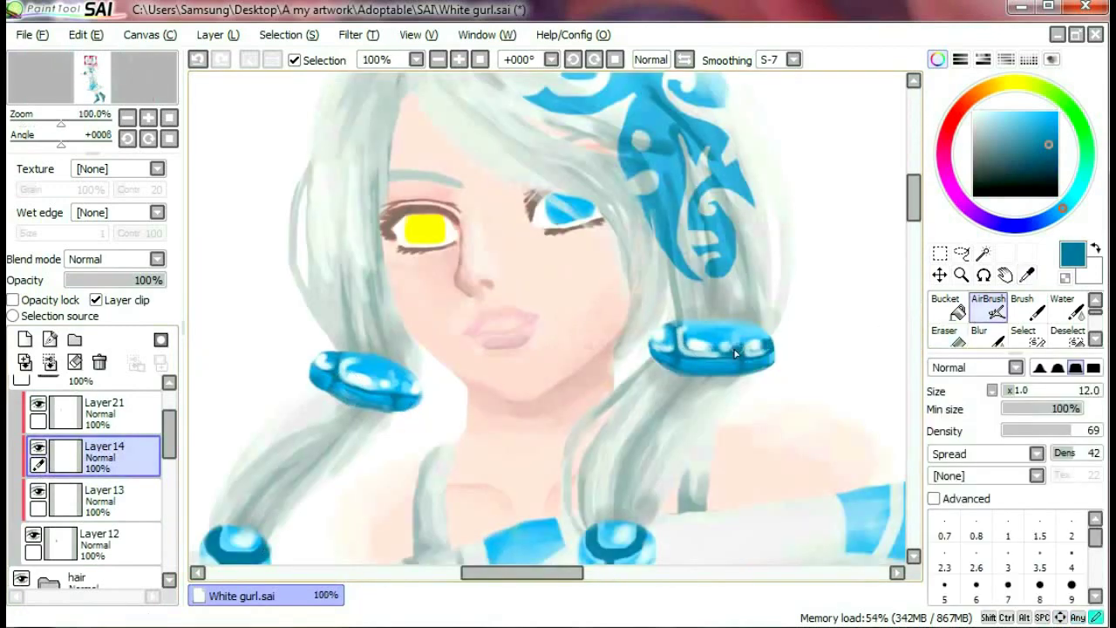
- Erase the highlights and old shading of both oval hair beads on the bead shading layers with a size 35 Eraser
{"action": "left_click", "coordinate": [38, 406]}
{"action": "left_click", "coordinate": [38, 405]}
{"action": "left_click", "coordinate": [105, 497]}
{"action": "scroll", "coordinate": [623, 306], "scroll_direction": "down", "scroll_amount": 2}
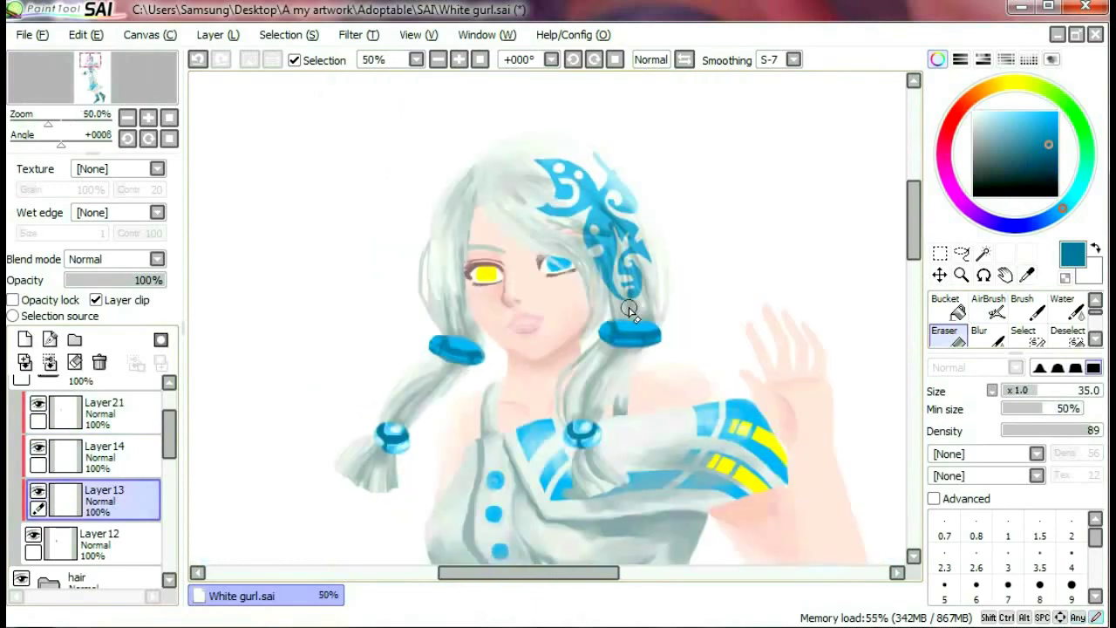
{"action": "scroll", "coordinate": [623, 306], "scroll_direction": "up", "scroll_amount": 2}
{"action": "left_click", "coordinate": [1008, 417]}
{"action": "scroll", "coordinate": [387, 389], "scroll_direction": "down", "scroll_amount": 3}
{"action": "scroll", "coordinate": [349, 383], "scroll_direction": "up", "scroll_amount": 3}
{"action": "key", "text": "e"}
{"action": "left_click", "coordinate": [42, 451]}
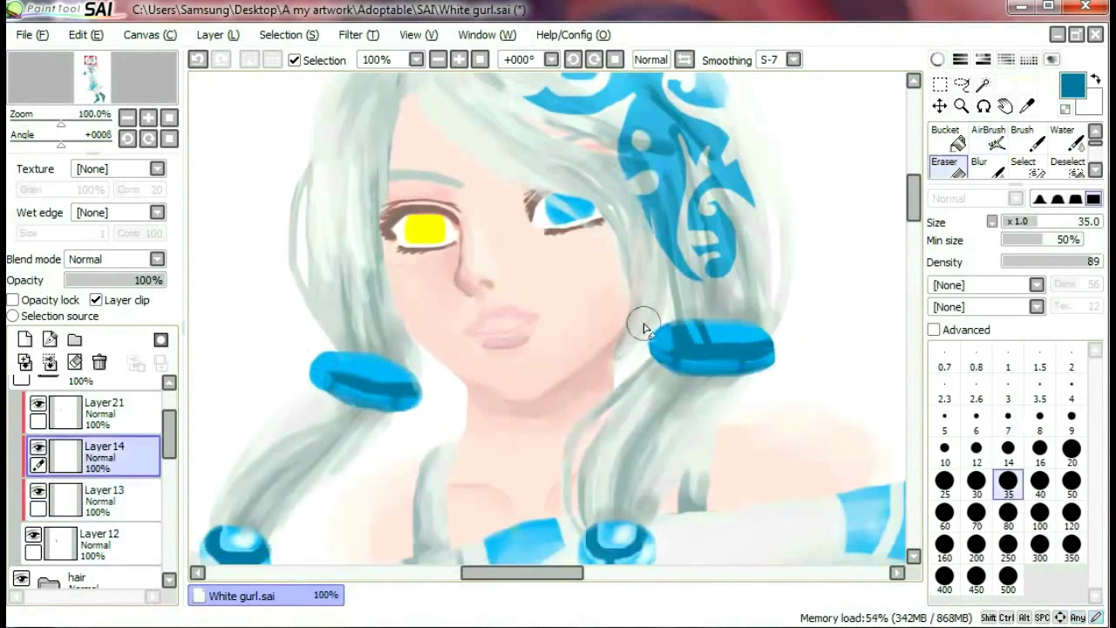
- Paint dark blue bands across both oval hair beads with a size 7 AirBrush
{"action": "key", "text": "a"}
{"action": "scroll", "coordinate": [684, 352], "scroll_direction": "up", "scroll_amount": 1}
{"action": "left_click", "coordinate": [96, 502]}
{"action": "left_click", "coordinate": [95, 455]}
{"action": "scroll", "coordinate": [316, 436], "scroll_direction": "down", "scroll_amount": 1}
{"action": "scroll", "coordinate": [316, 436], "scroll_direction": "up", "scroll_amount": 1}
{"action": "left_click", "coordinate": [137, 493]}
{"action": "scroll", "coordinate": [484, 324], "scroll_direction": "down", "scroll_amount": 1}
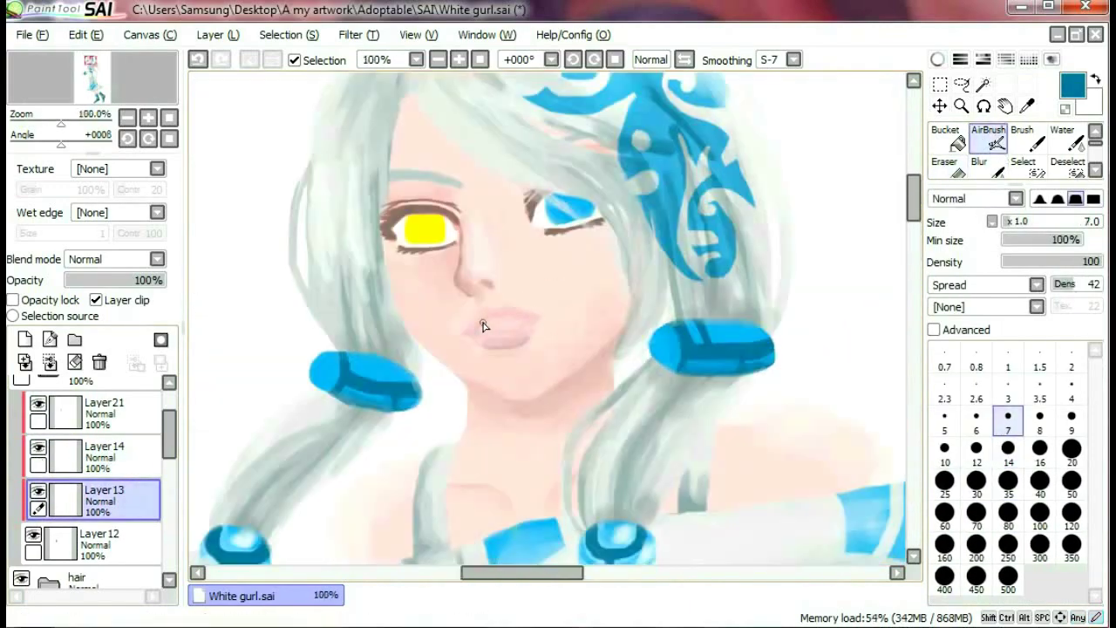
{"action": "scroll", "coordinate": [481, 324], "scroll_direction": "down", "scroll_amount": 5}
{"action": "scroll", "coordinate": [482, 324], "scroll_direction": "up", "scroll_amount": 6}
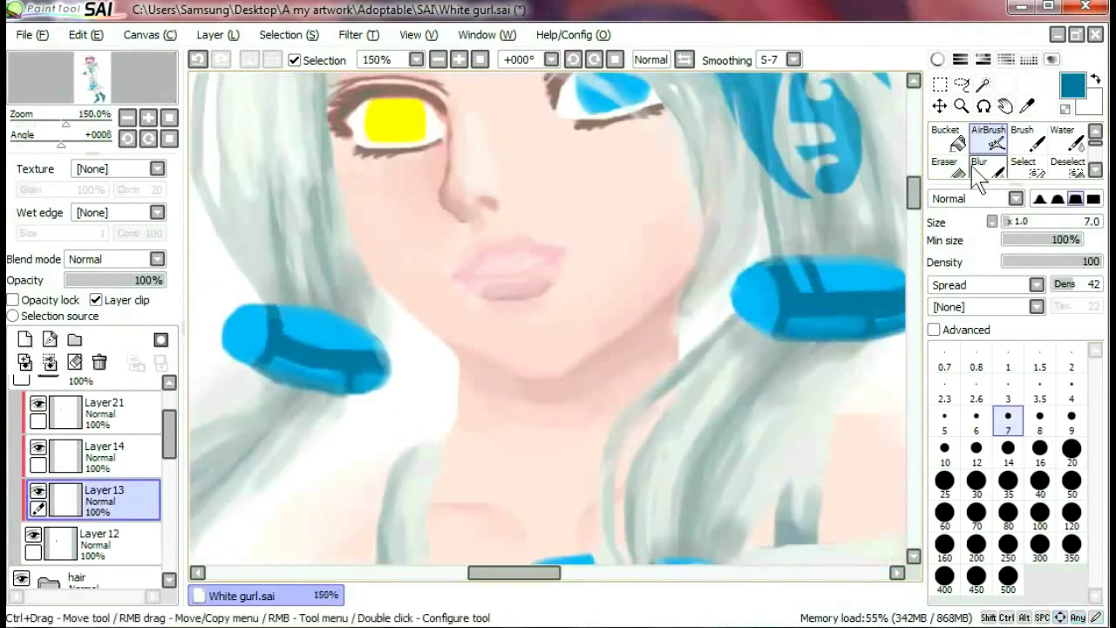
- Erase part of the oval beads' dark bands on Layer14 and smooth the bead base on Layer12 with a size 8 Blur
{"action": "left_click", "coordinate": [944, 166]}
{"action": "left_click", "coordinate": [96, 456]}
{"action": "left_click", "coordinate": [95, 542]}
{"action": "left_click", "coordinate": [979, 166]}
{"action": "scroll", "coordinate": [349, 388], "scroll_direction": "down", "scroll_amount": 3}
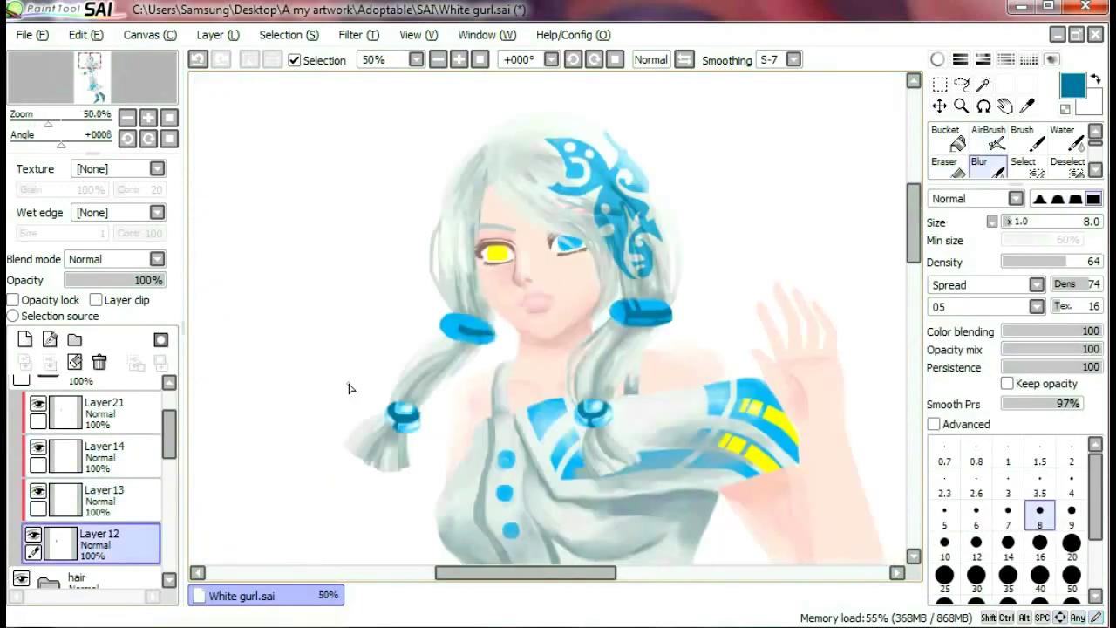
- Compare the oval beads with the Layer13 and Layer14 shading toggled, and examine the whole figure
{"action": "scroll", "coordinate": [349, 388], "scroll_direction": "up", "scroll_amount": 2}
{"action": "scroll", "coordinate": [349, 388], "scroll_direction": "down", "scroll_amount": 2}
{"action": "scroll", "coordinate": [349, 388], "scroll_direction": "up", "scroll_amount": 3}
{"action": "left_click", "coordinate": [43, 496]}
{"action": "left_click", "coordinate": [38, 450]}
{"action": "scroll", "coordinate": [39, 450], "scroll_direction": "down", "scroll_amount": 4}
{"action": "left_click", "coordinate": [38, 448]}
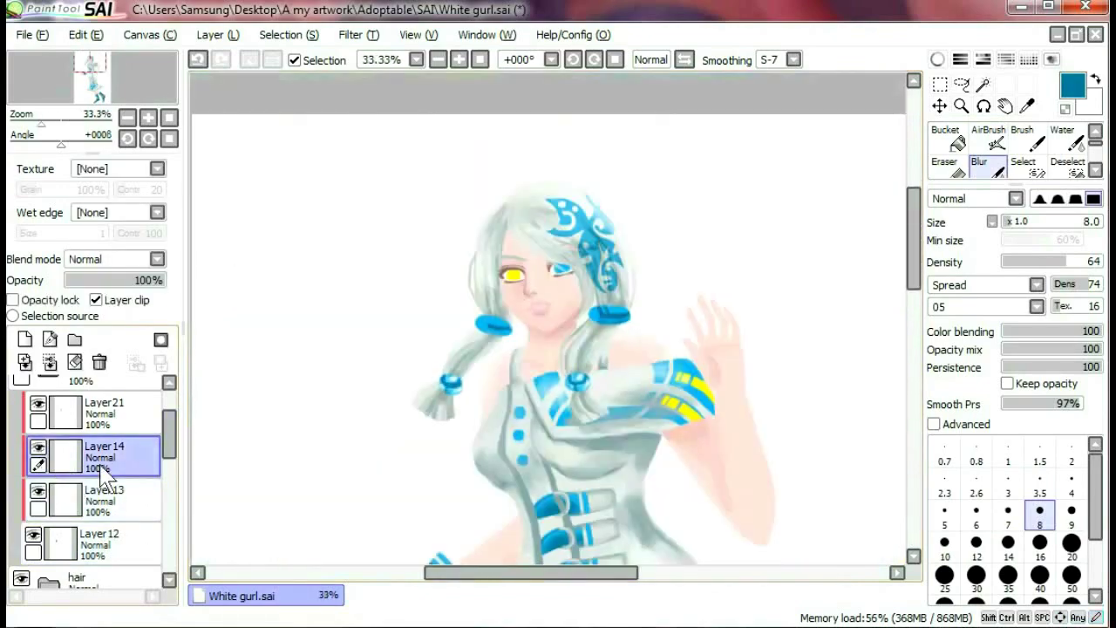
{"action": "scroll", "coordinate": [38, 449], "scroll_direction": "up", "scroll_amount": 1}
{"action": "scroll", "coordinate": [38, 450], "scroll_direction": "down", "scroll_amount": 1}
{"action": "scroll", "coordinate": [103, 475], "scroll_direction": "down", "scroll_amount": 1}
{"action": "scroll", "coordinate": [102, 475], "scroll_direction": "down", "scroll_amount": 1}
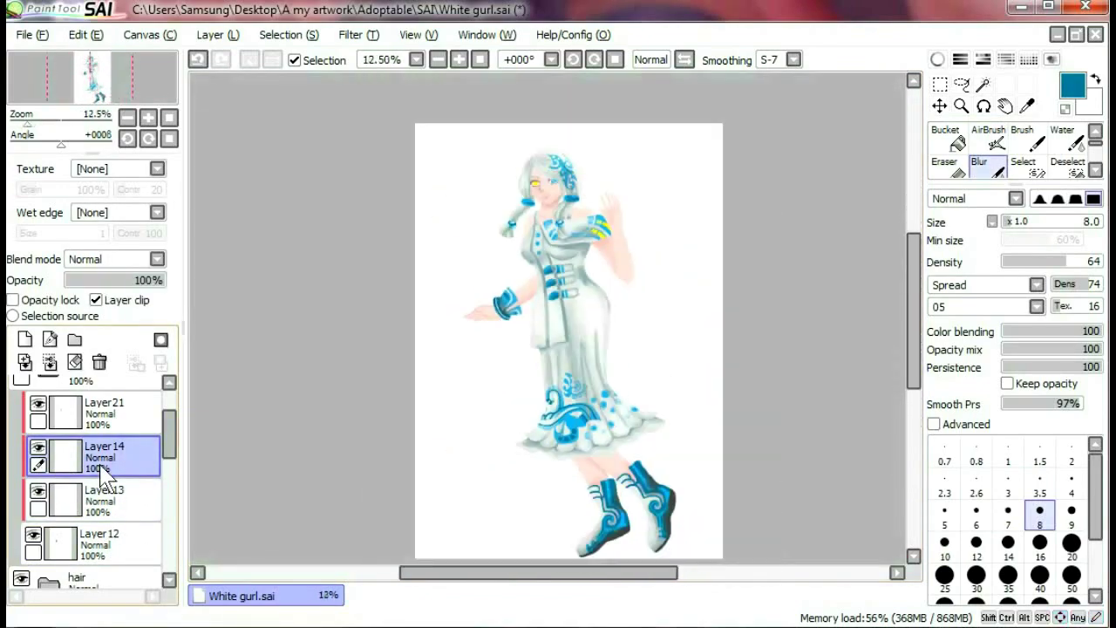
{"action": "scroll", "coordinate": [103, 475], "scroll_direction": "up", "scroll_amount": 5}
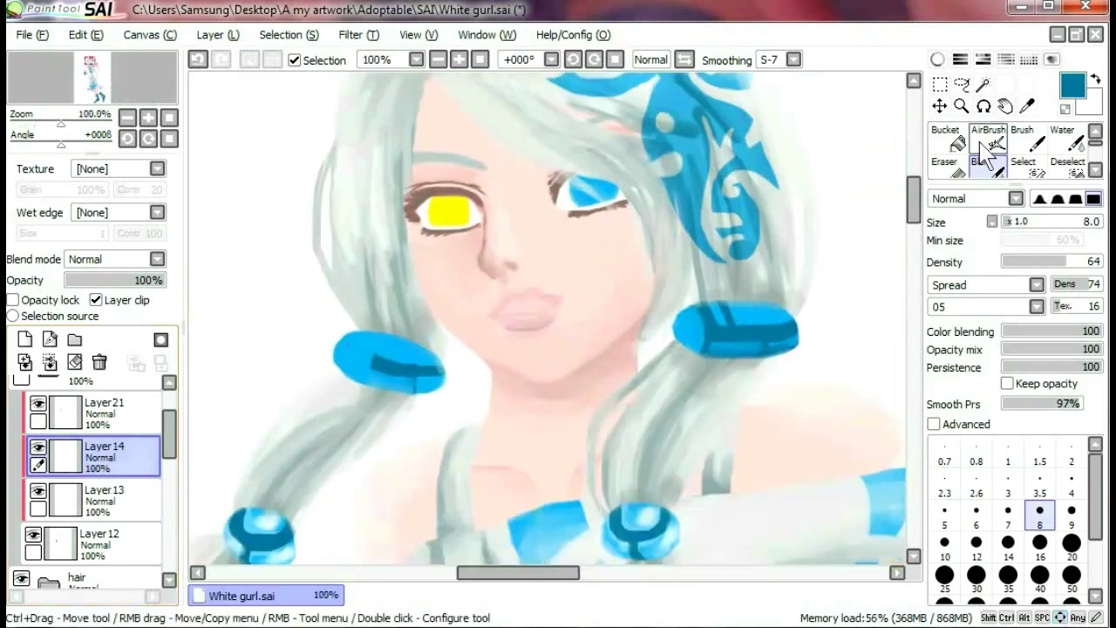
- Clean the oval beads with a size 14 Eraser and redraw their dark blue band pattern on Layer14 with a size 4 AirBrush
{"action": "key", "text": "e"}
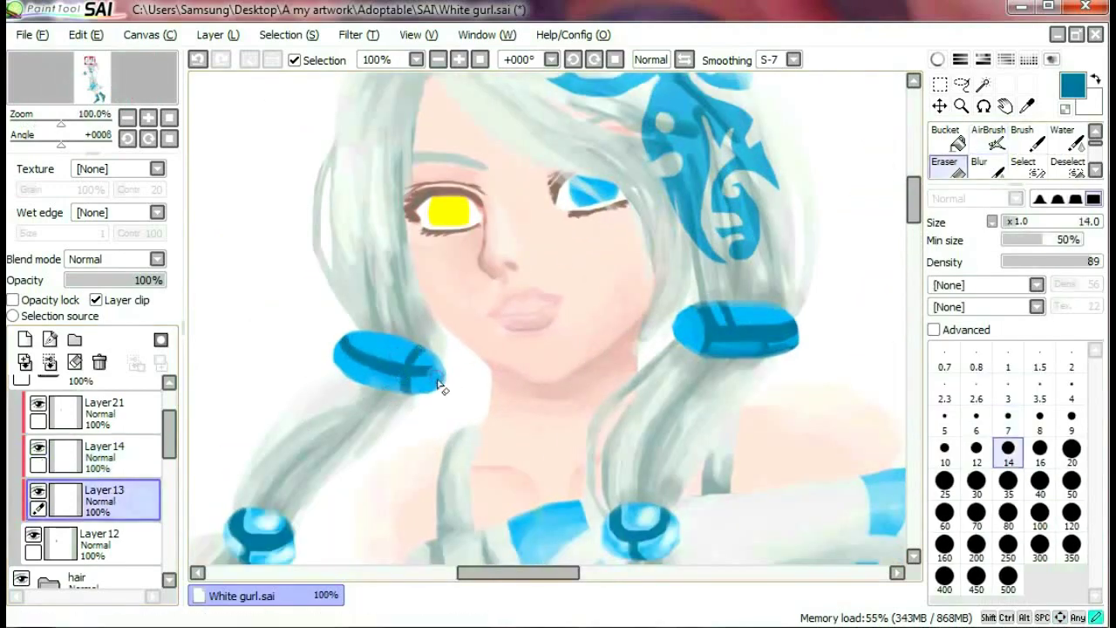
{"action": "scroll", "coordinate": [440, 356], "scroll_direction": "down", "scroll_amount": 2}
{"action": "scroll", "coordinate": [440, 356], "scroll_direction": "up", "scroll_amount": 3}
{"action": "key", "text": "v"}
{"action": "scroll", "coordinate": [404, 311], "scroll_direction": "down", "scroll_amount": 1}
{"action": "scroll", "coordinate": [396, 326], "scroll_direction": "down", "scroll_amount": 1}
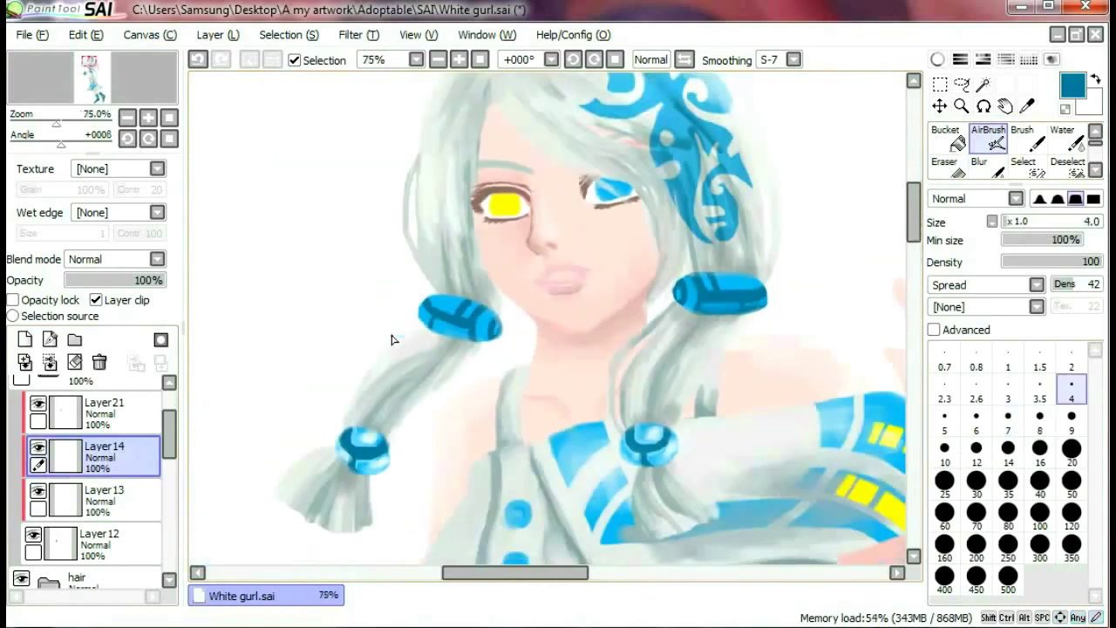
- Refine the dark bands of the oval bead beside the hair ornament on Layer14 with a size 5 AirBrush and a size 8 Eraser
{"action": "scroll", "coordinate": [392, 337], "scroll_direction": "up", "scroll_amount": 1}
{"action": "left_click", "coordinate": [944, 419]}
{"action": "scroll", "coordinate": [513, 245], "scroll_direction": "up", "scroll_amount": 1}
{"action": "key", "text": "e"}
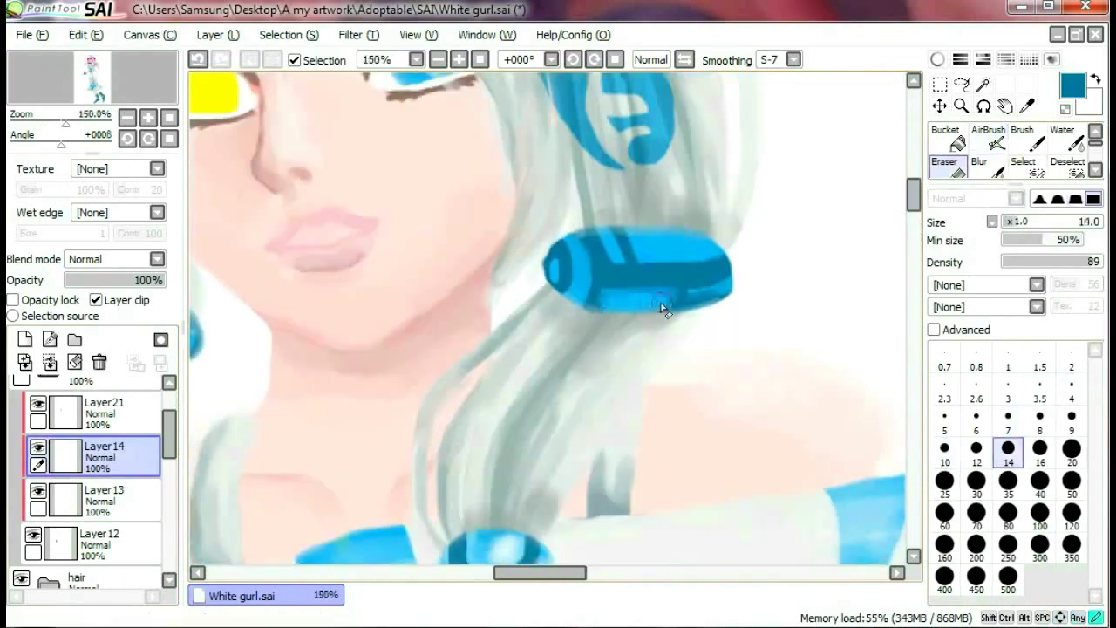
{"action": "scroll", "coordinate": [735, 294], "scroll_direction": "down", "scroll_amount": 1}
{"action": "key", "text": "e"}
{"action": "key", "text": "e"}
{"action": "scroll", "coordinate": [782, 303], "scroll_direction": "up", "scroll_amount": 2}
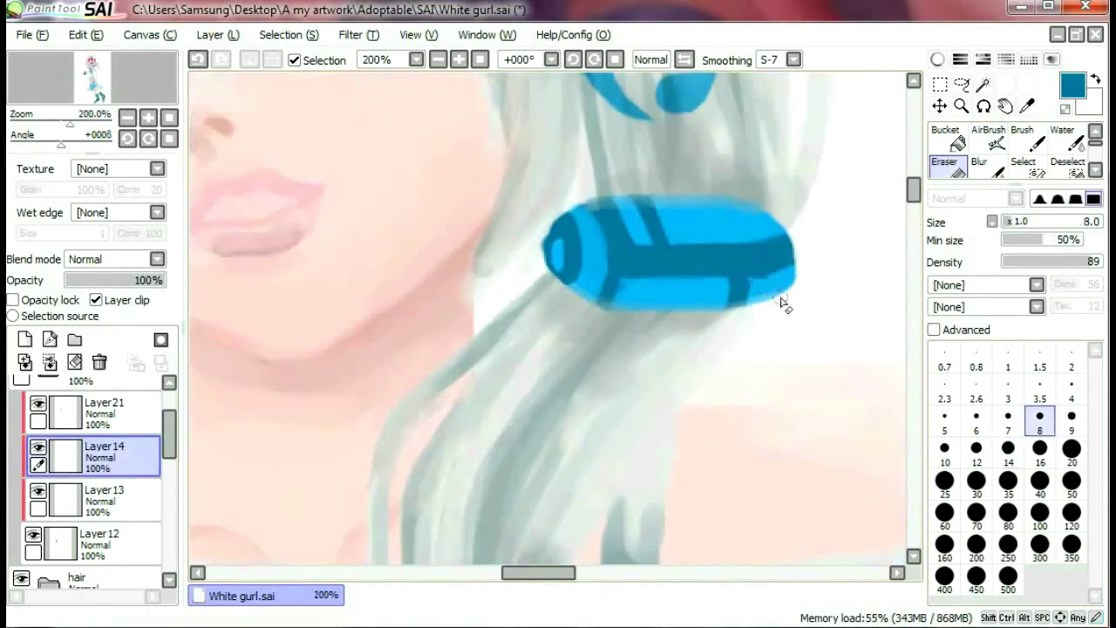
{"action": "scroll", "coordinate": [809, 272], "scroll_direction": "down", "scroll_amount": 4}
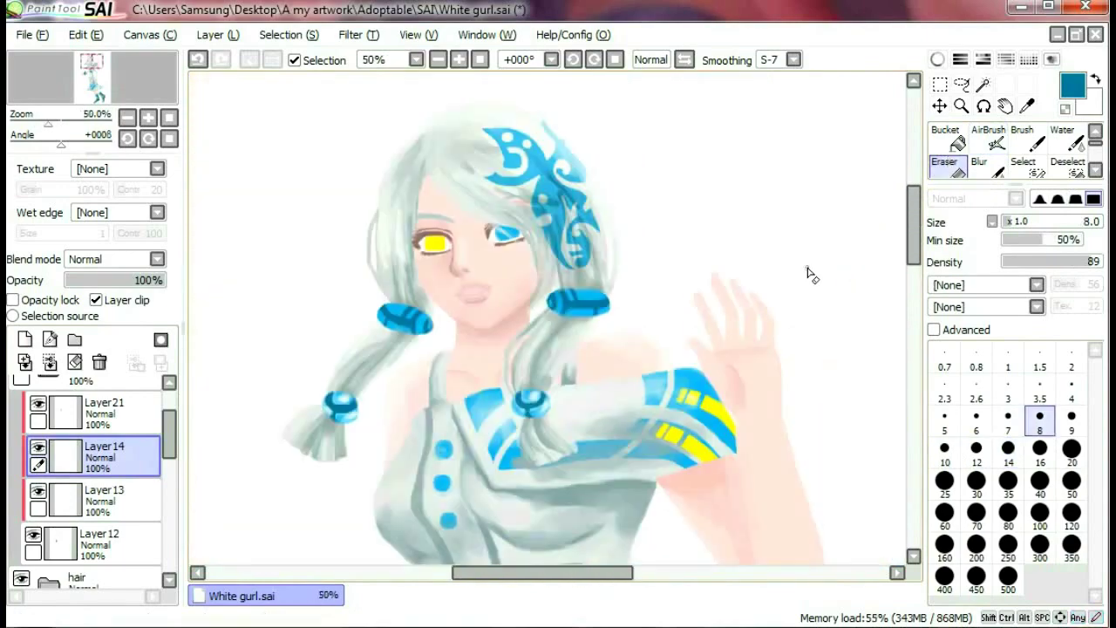
- On Layer13, outline that oval bead's panels in sampled light blue with a size 8 AirBrush and soften them with a size 5 Blur
{"action": "scroll", "coordinate": [578, 279], "scroll_direction": "up", "scroll_amount": 3}
{"action": "key", "text": "e"}
{"action": "left_click", "coordinate": [578, 279], "text": "ctrl+shift"}
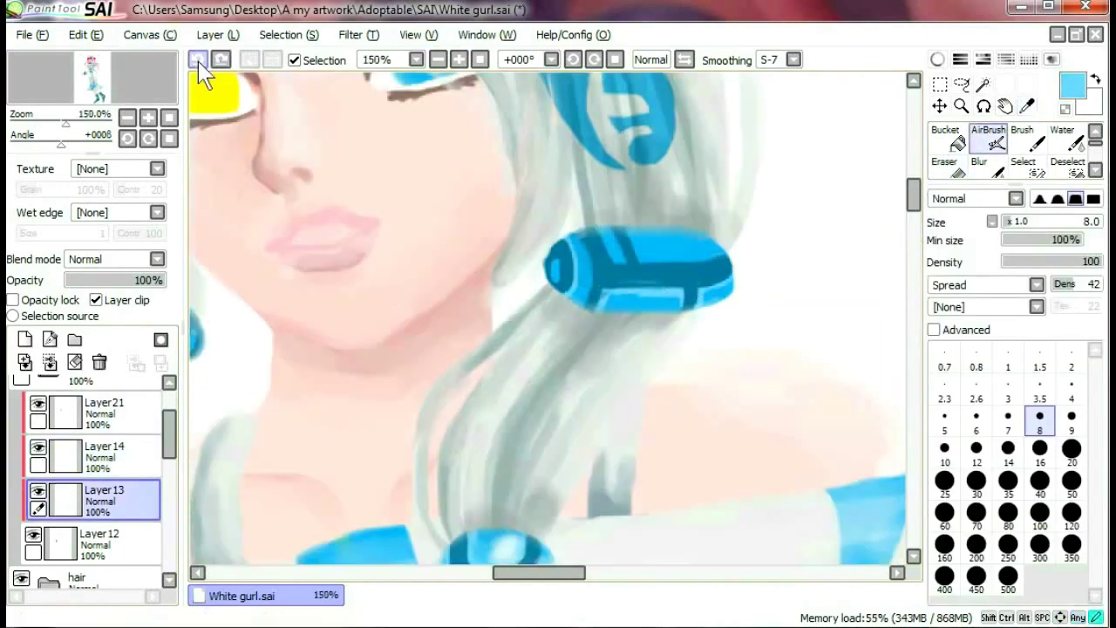
{"action": "scroll", "coordinate": [592, 259], "scroll_direction": "up", "scroll_amount": 1}
{"action": "key", "text": "b"}
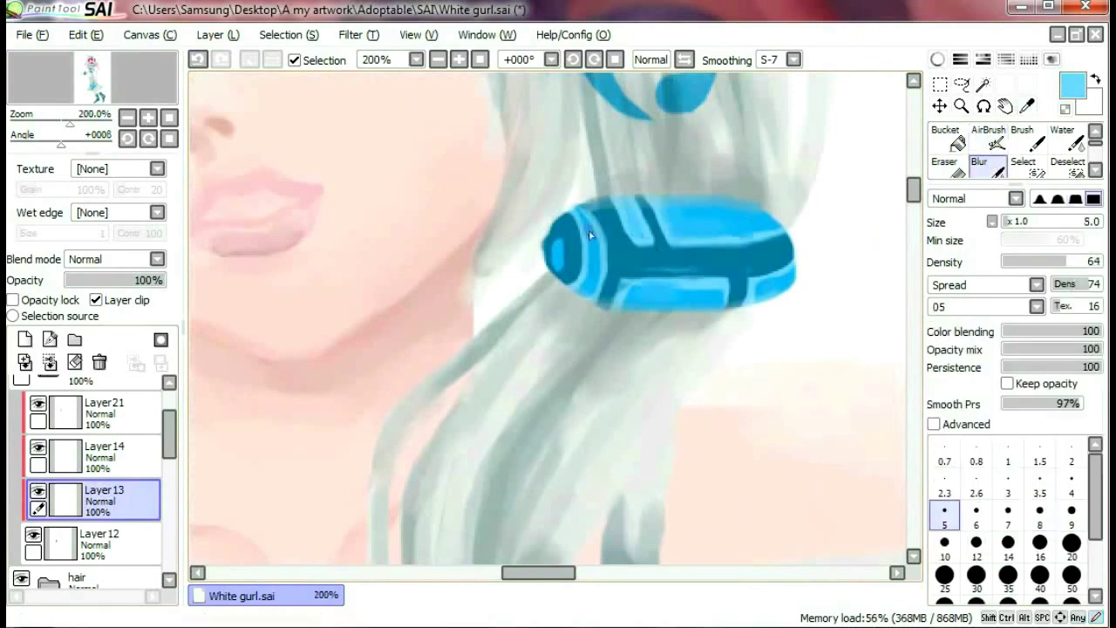
- Outline the panels of the other oval hair bead in light blue with a size 6 AirBrush and blend them with a size 5 Blur
{"action": "key", "text": "h"}
{"action": "key", "text": "a"}
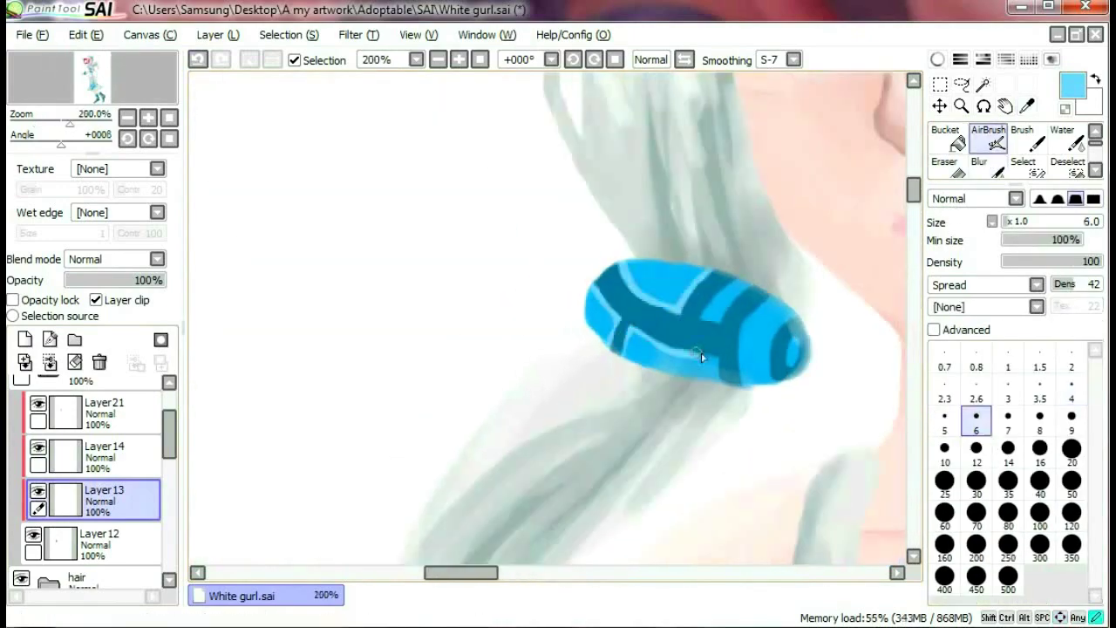
{"action": "key", "text": "b"}
{"action": "scroll", "coordinate": [759, 343], "scroll_direction": "down", "scroll_amount": 4}
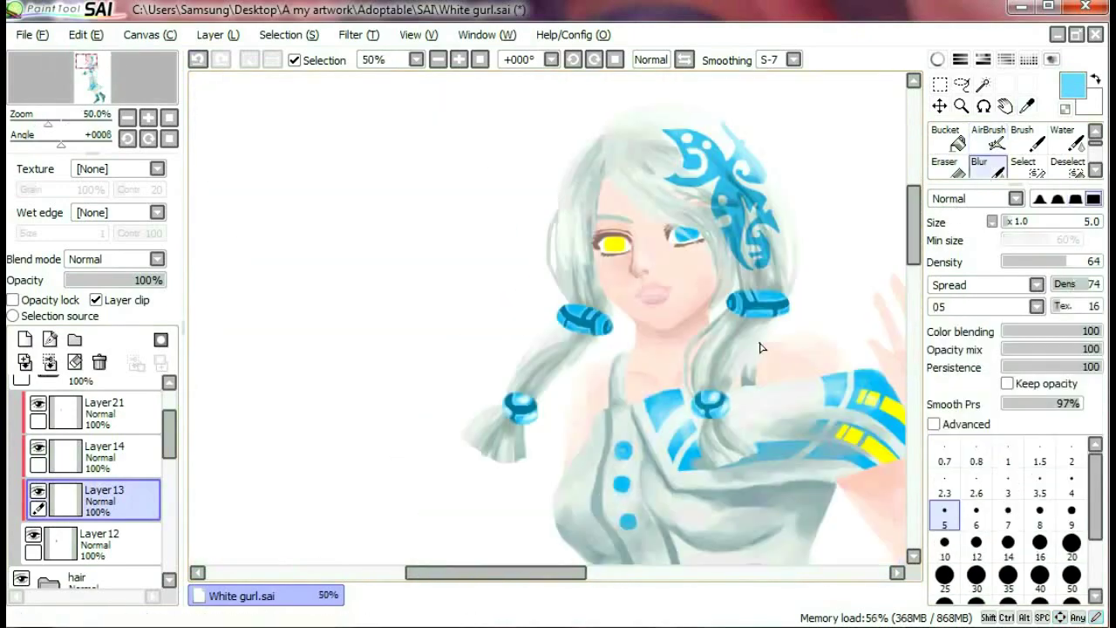
- On Layer21, paint pale blue highlights on the oval bead below the yellow eye with a size 10 AirBrush at density 43
{"action": "scroll", "coordinate": [760, 343], "scroll_direction": "up", "scroll_amount": 3}
{"action": "left_click", "coordinate": [104, 412]}
{"action": "left_click", "coordinate": [988, 137]}
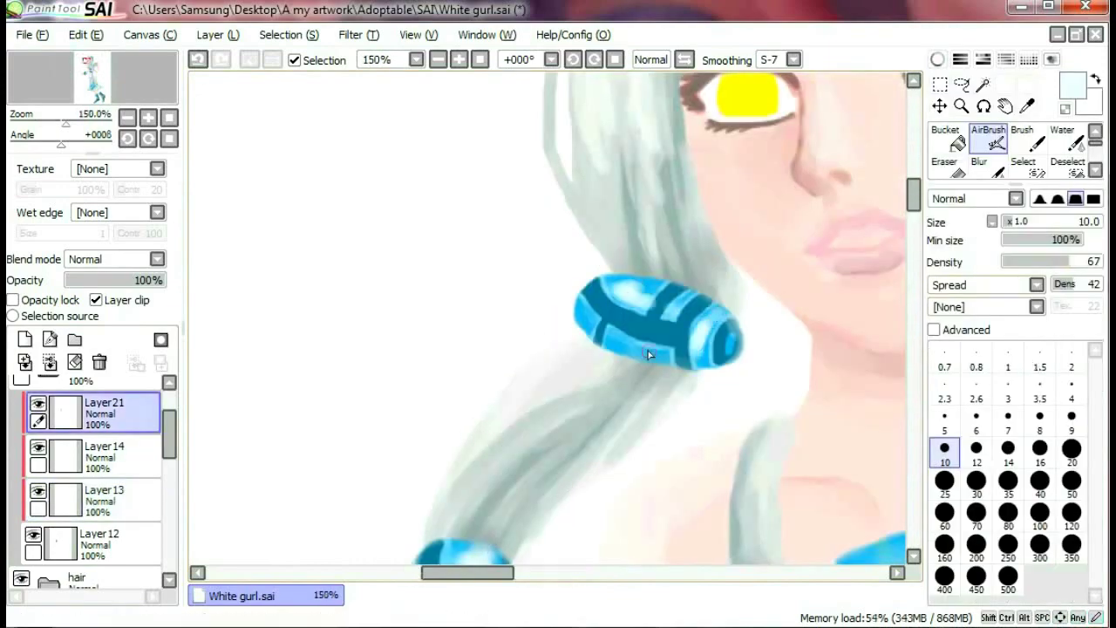
{"action": "key", "text": "h"}
{"action": "left_click", "coordinate": [1044, 261]}
{"action": "left_click_drag", "start_coordinate": [641, 312], "coordinate": [708, 314]}
{"action": "key", "text": "h"}
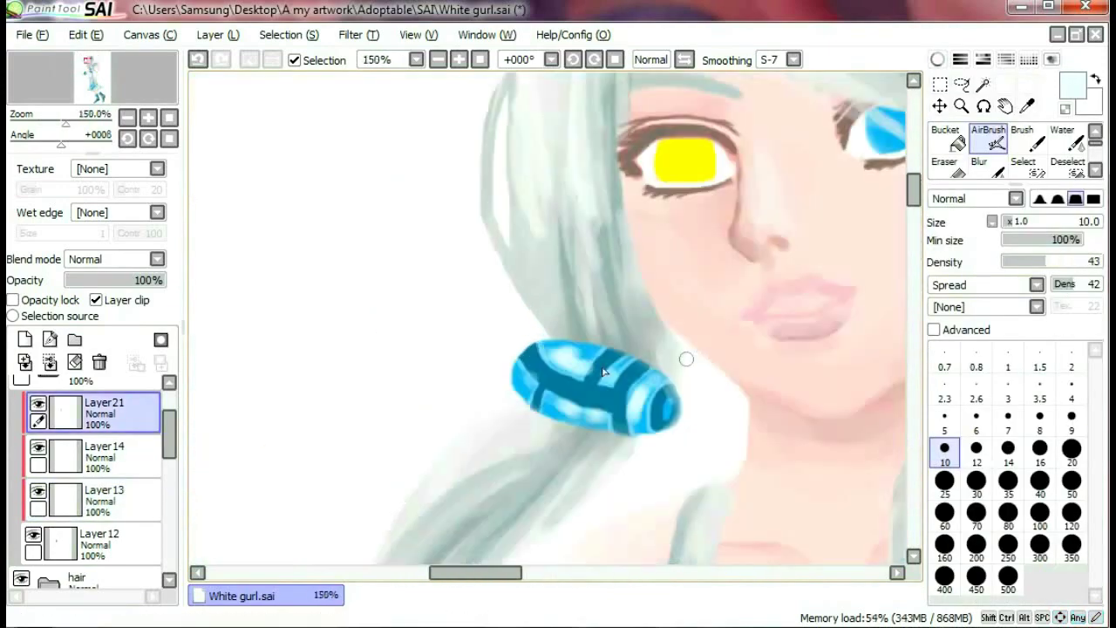
- Soften the edges of the oval hair bead beside the ornament on Layer12 with a size 8 Blur
{"action": "key", "text": "b"}
{"action": "scroll", "coordinate": [663, 424], "scroll_direction": "up", "scroll_amount": 1}
{"action": "key", "text": "h"}
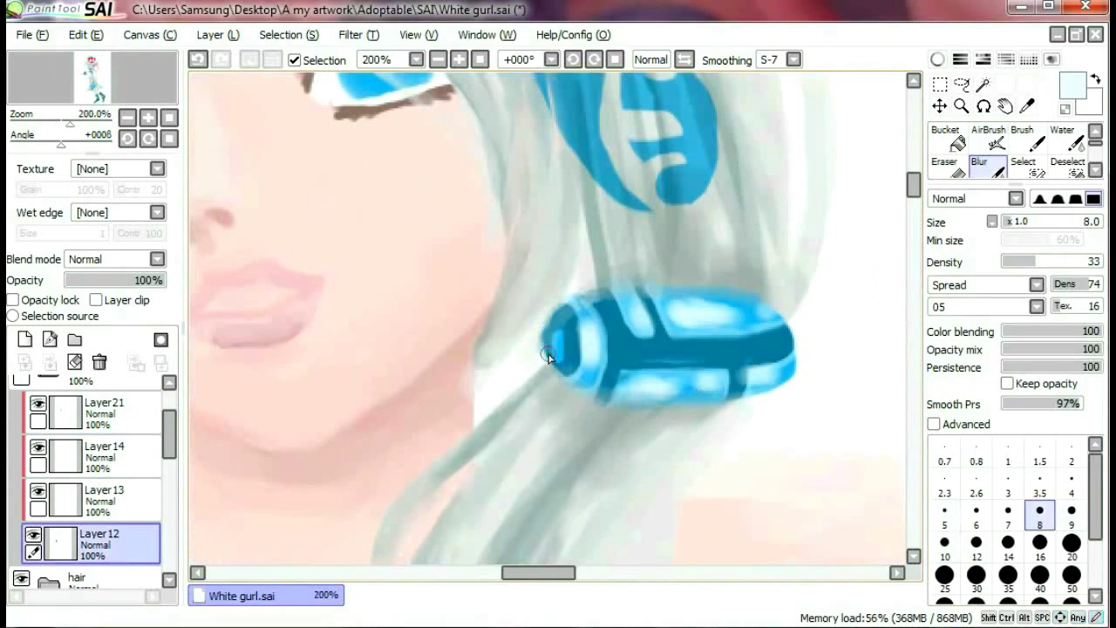
{"action": "scroll", "coordinate": [701, 401], "scroll_direction": "down", "scroll_amount": 4}
{"action": "scroll", "coordinate": [701, 401], "scroll_direction": "up", "scroll_amount": 1}
{"action": "scroll", "coordinate": [701, 401], "scroll_direction": "down", "scroll_amount": 1}
{"action": "scroll", "coordinate": [92, 449], "scroll_direction": "up", "scroll_amount": 2}
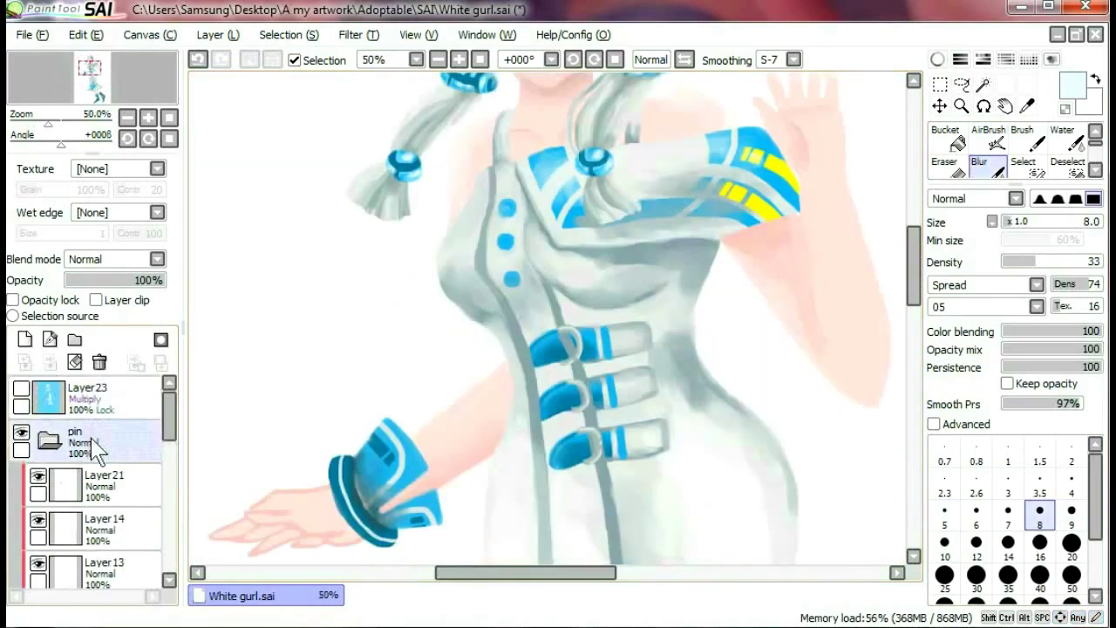
- Show the blue Multiply layer Layer23 and erase its shade from the lit areas of the figure with a size 80 Eraser
{"action": "left_click", "coordinate": [21, 390]}
{"action": "left_click", "coordinate": [49, 440]}
{"action": "scroll", "coordinate": [528, 379], "scroll_direction": "down", "scroll_amount": 1}
{"action": "key", "text": "e"}
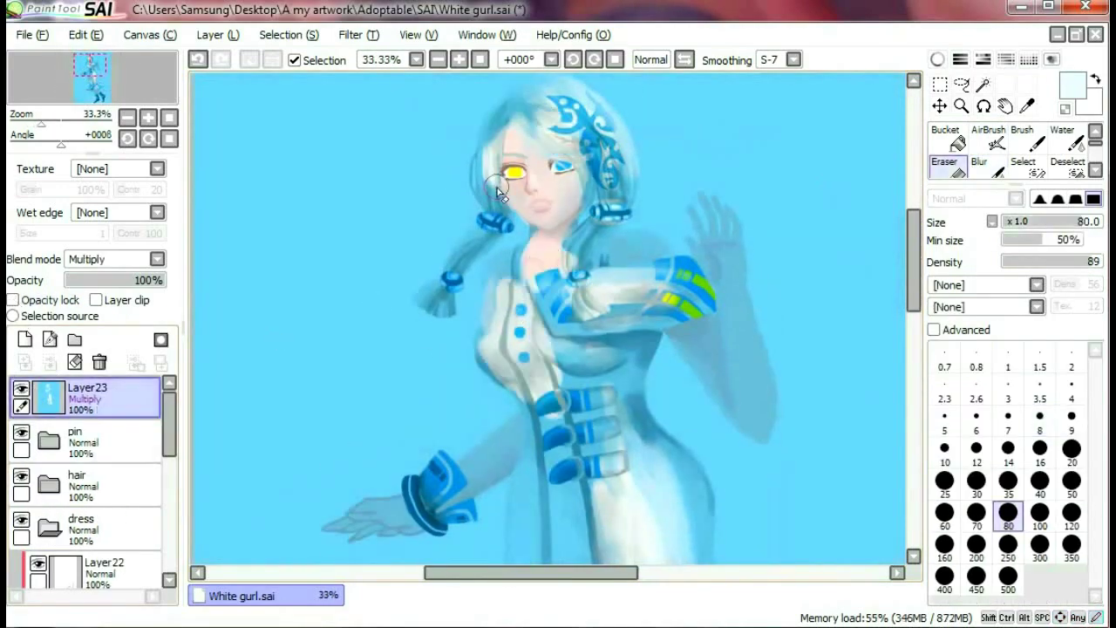
{"action": "scroll", "coordinate": [710, 373], "scroll_direction": "down", "scroll_amount": 1}
{"action": "scroll", "coordinate": [711, 373], "scroll_direction": "up", "scroll_amount": 1}
{"action": "key", "text": "e"}
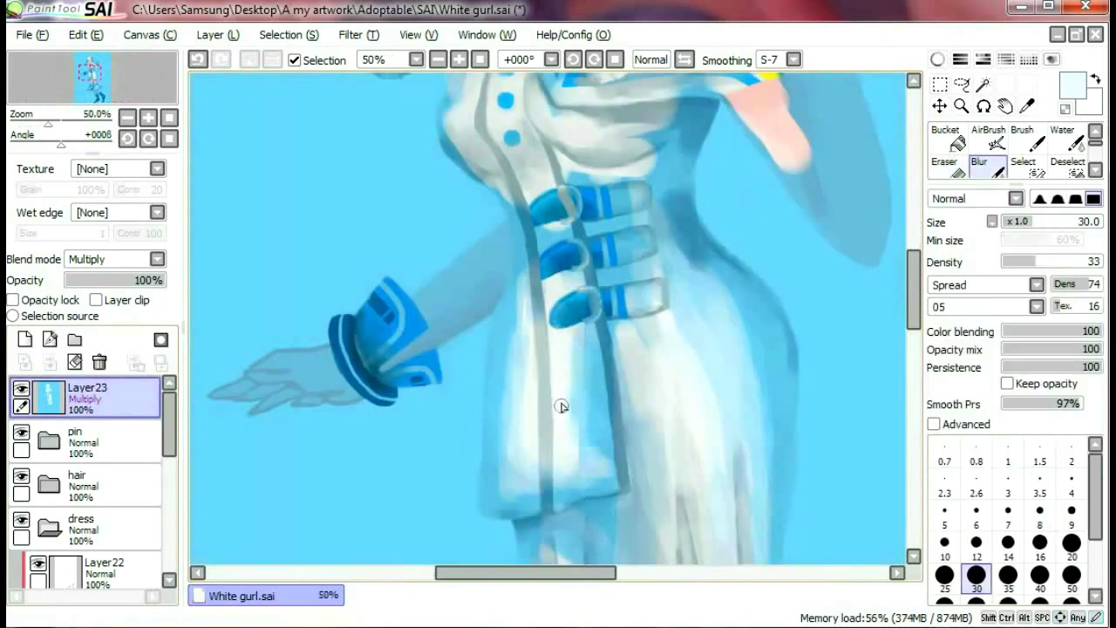
- Blend the erased shadow edges across the skirt, hem and bodice on Layer23 with Blur at sizes 30 and 40
{"action": "scroll", "coordinate": [479, 145], "scroll_direction": "down", "scroll_amount": 1}
{"action": "left_click_drag", "start_coordinate": [690, 428], "coordinate": [573, 241]}
{"action": "key", "text": "bracketright"}
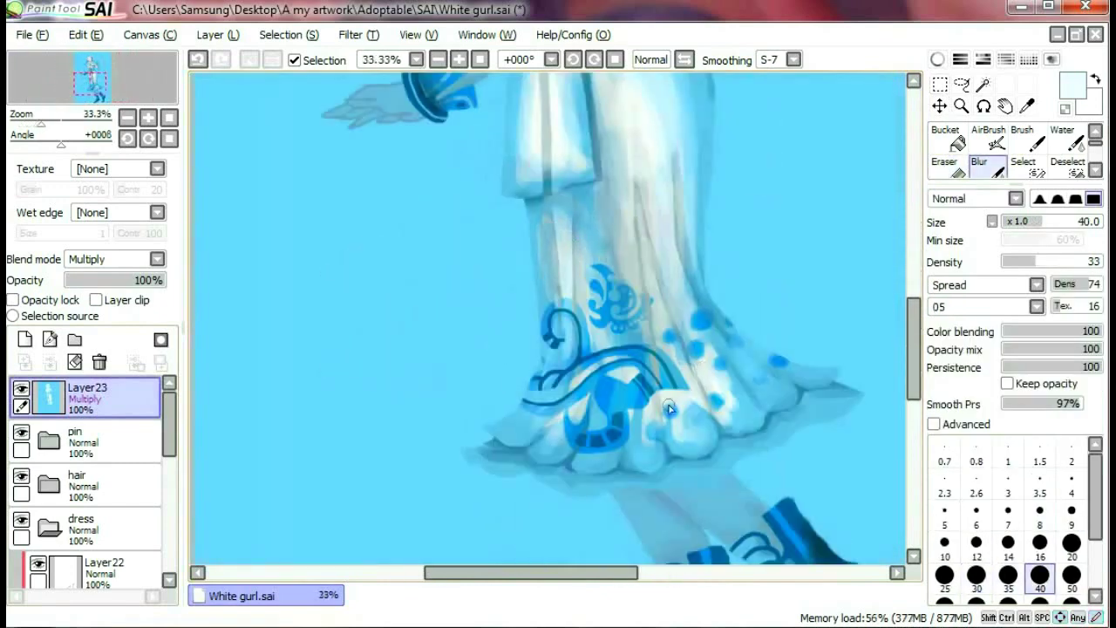
{"action": "scroll", "coordinate": [683, 260], "scroll_direction": "up", "scroll_amount": 5}
{"action": "scroll", "coordinate": [637, 437], "scroll_direction": "up", "scroll_amount": 1}
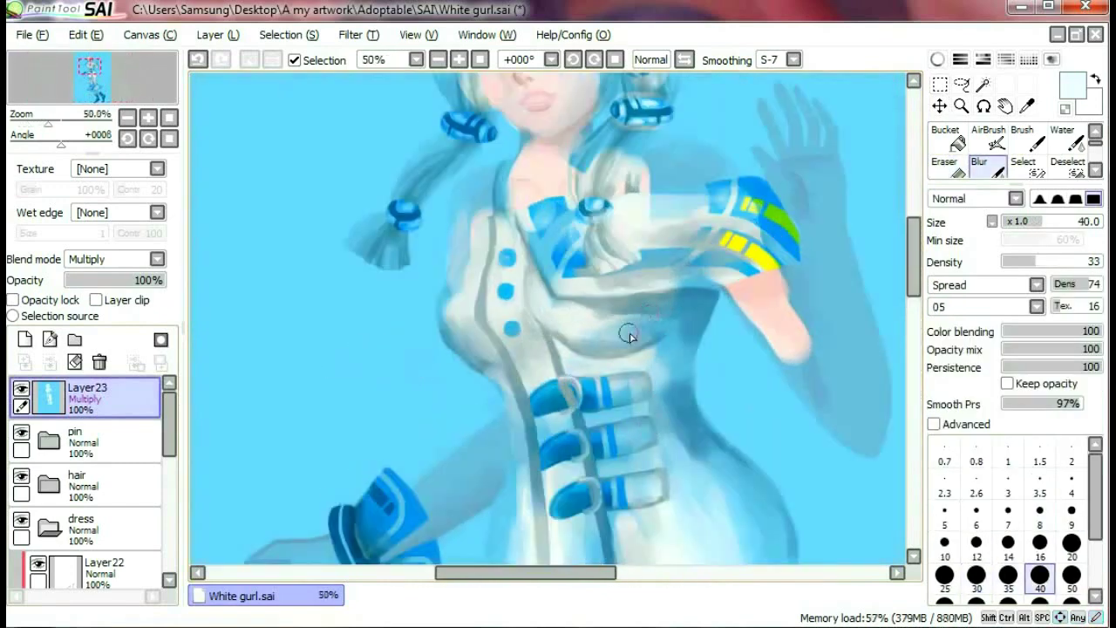
{"action": "scroll", "coordinate": [628, 336], "scroll_direction": "down", "scroll_amount": 2}
{"action": "scroll", "coordinate": [464, 436], "scroll_direction": "down", "scroll_amount": 1}
{"action": "scroll", "coordinate": [523, 431], "scroll_direction": "up", "scroll_amount": 5}
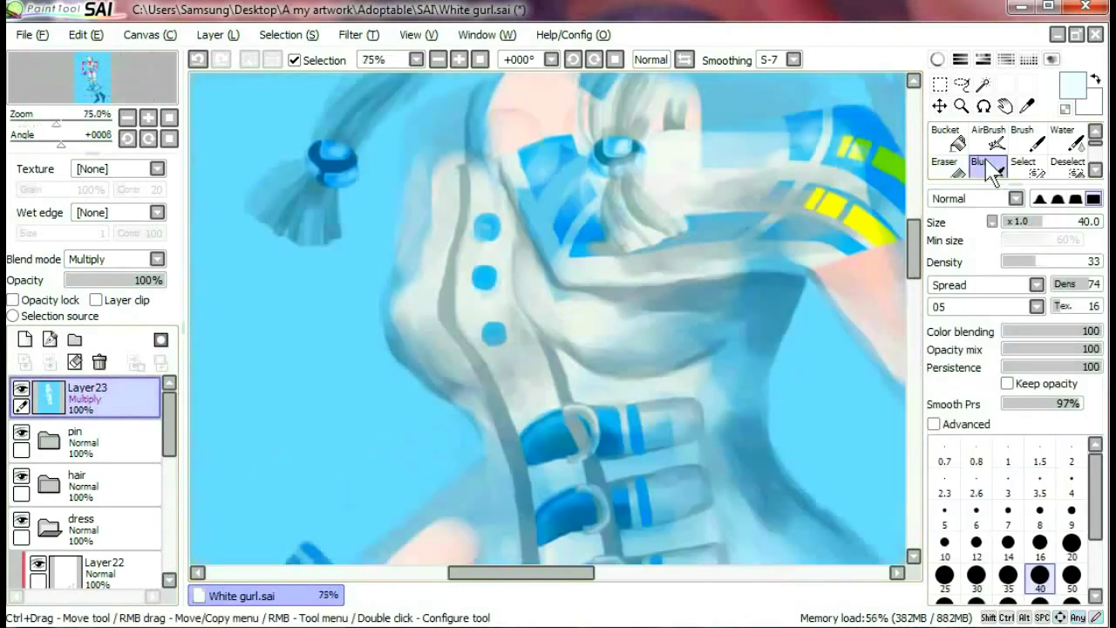
{"action": "scroll", "coordinate": [540, 323], "scroll_direction": "up", "scroll_amount": 1}
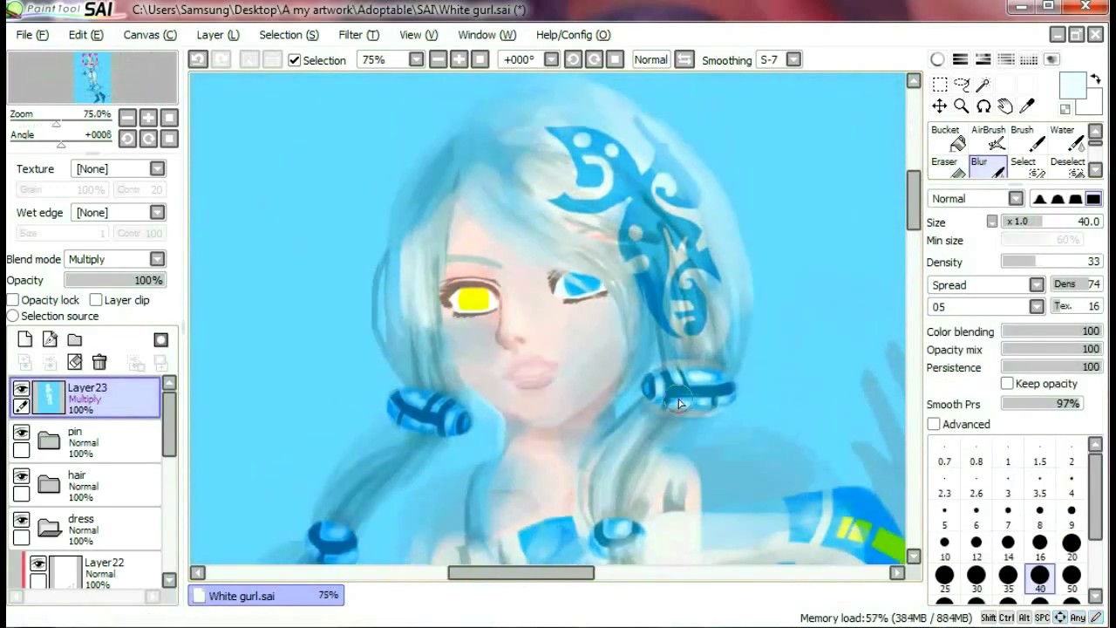
- Soften the blue shading around the face, hair and beads on Layer23 with a size 40 Blur, checking it in mirrored view
{"action": "scroll", "coordinate": [540, 193], "scroll_direction": "down", "scroll_amount": 2}
{"action": "scroll", "coordinate": [543, 259], "scroll_direction": "up", "scroll_amount": 3}
{"action": "left_click", "coordinate": [684, 59]}
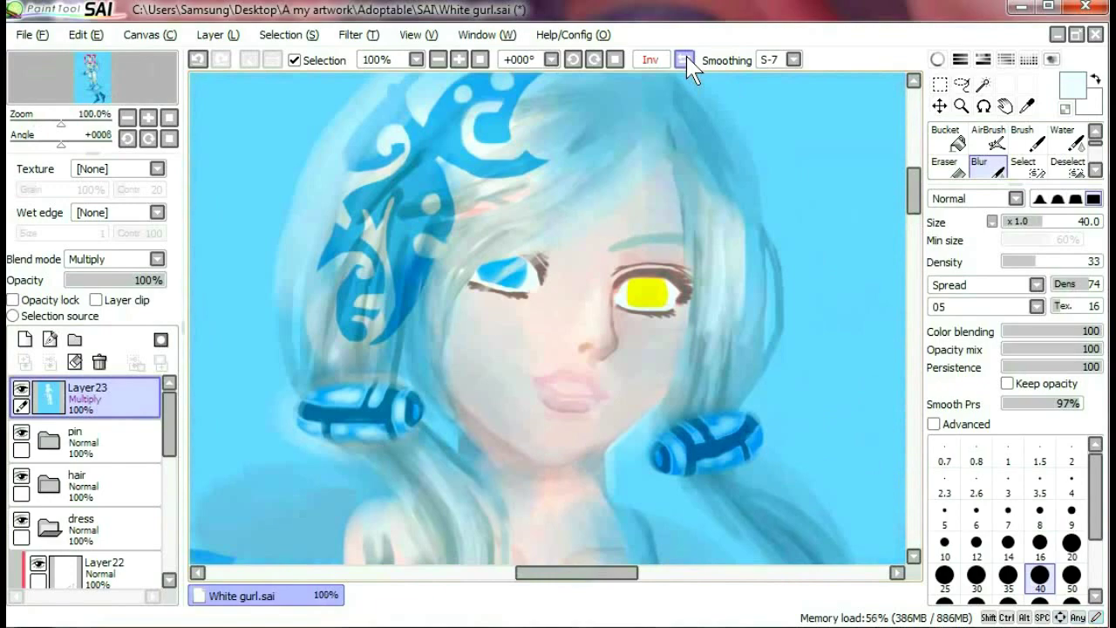
{"action": "left_click", "coordinate": [684, 59]}
{"action": "scroll", "coordinate": [713, 188], "scroll_direction": "down", "scroll_amount": 2}
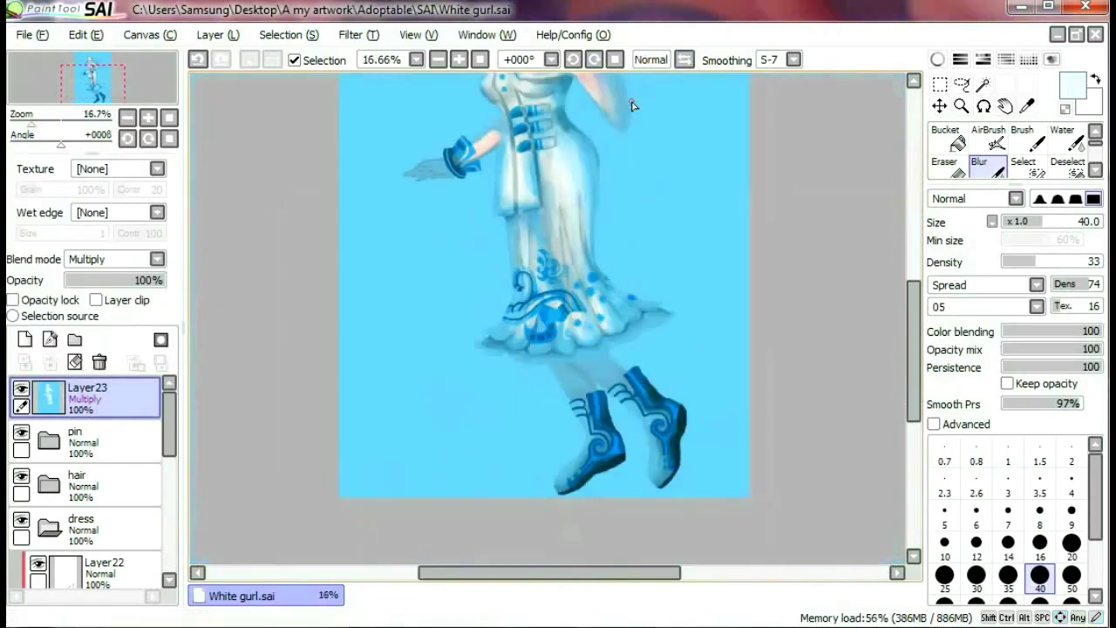
- Erase the blue shade over the boots on Layer23 and blend the lower-leg shading with a size 40 Blur
{"action": "scroll", "coordinate": [874, 368], "scroll_direction": "up", "scroll_amount": 1}
{"action": "key", "text": "e"}
{"action": "left_click_drag", "start_coordinate": [602, 293], "coordinate": [584, 244]}
{"action": "key", "text": "e"}
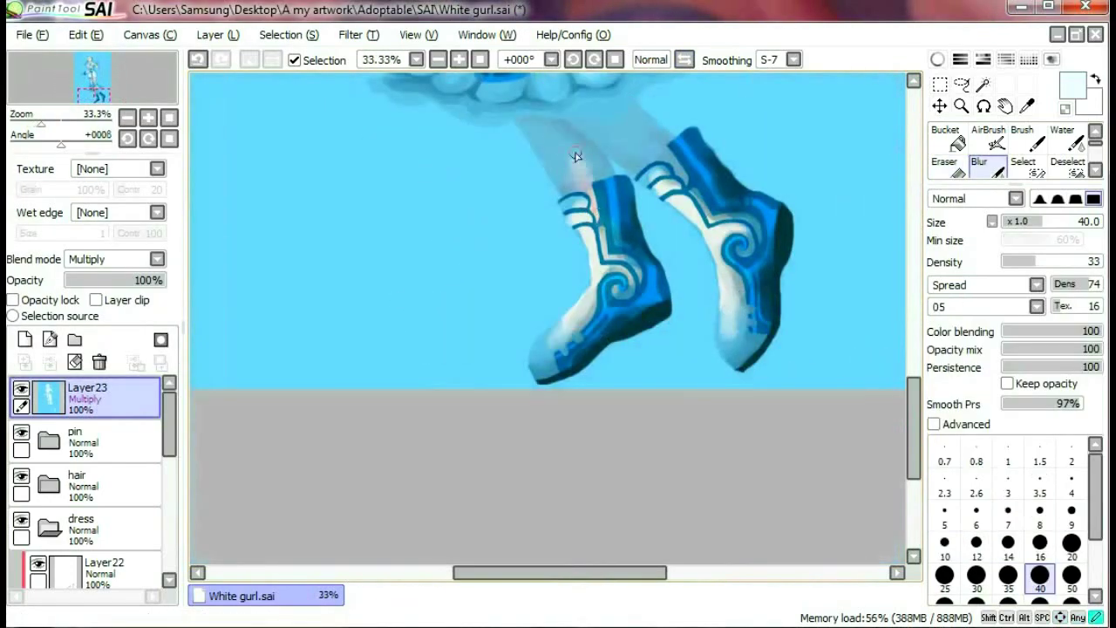
{"action": "scroll", "coordinate": [616, 133], "scroll_direction": "down", "scroll_amount": 3}
- Hide the Multiply layer Layer23 and touch up the belt buckles on Layer9 with a size 25 Eraser
{"action": "left_click", "coordinate": [22, 388]}
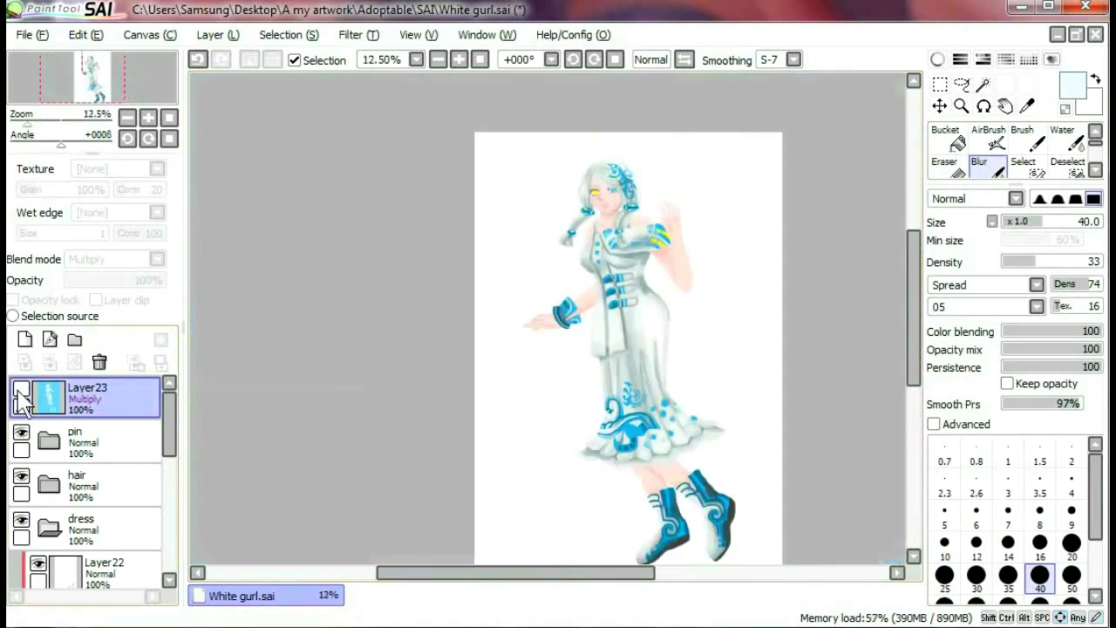
{"action": "key", "text": "ctrl+plus"}
{"action": "key", "text": "ctrl+plus"}
{"action": "key", "text": "ctrl+plus"}
{"action": "key", "text": "ctrl+plus"}
{"action": "scroll", "coordinate": [558, 314], "scroll_direction": "down", "scroll_amount": 3}
{"action": "left_click", "coordinate": [96, 446]}
{"action": "key", "text": "e"}
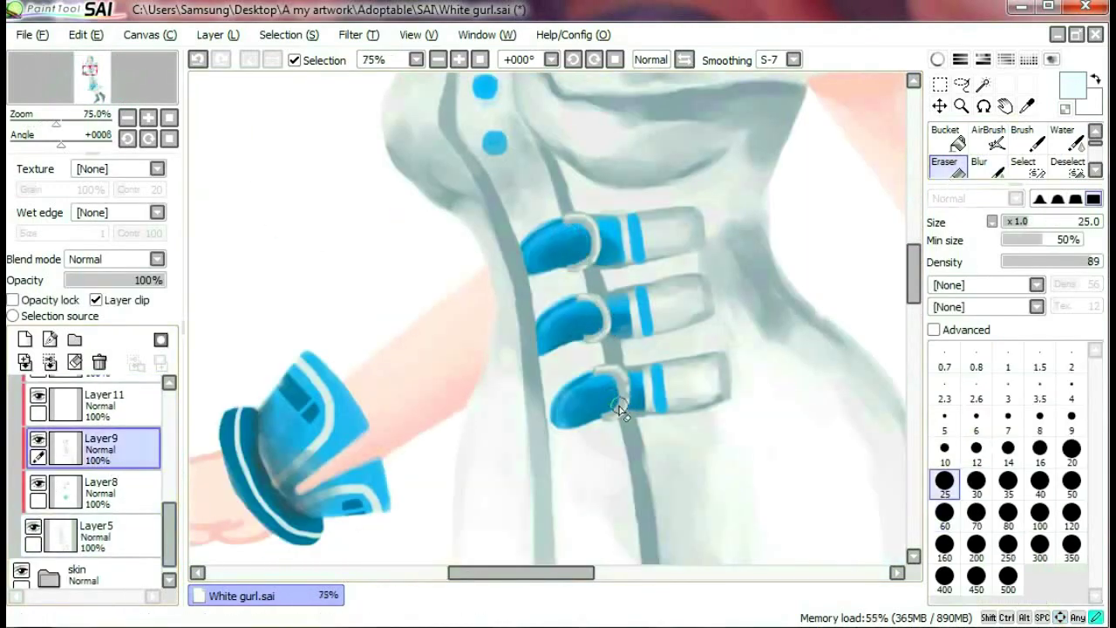
{"action": "scroll", "coordinate": [342, 487], "scroll_direction": "down", "scroll_amount": 3}
{"action": "scroll", "coordinate": [96, 454], "scroll_direction": "up", "scroll_amount": 3}
- On Layer11, paint a yellow border along the dress hem with a size 35 AirBrush, raising the density to 84
{"action": "left_click", "coordinate": [95, 503]}
{"action": "left_click", "coordinate": [987, 135]}
{"action": "scroll", "coordinate": [558, 314], "scroll_direction": "up", "scroll_amount": 2}
{"action": "scroll", "coordinate": [558, 314], "scroll_direction": "down", "scroll_amount": 2}
{"action": "left_click_drag", "start_coordinate": [263, 299], "coordinate": [324, 332]}
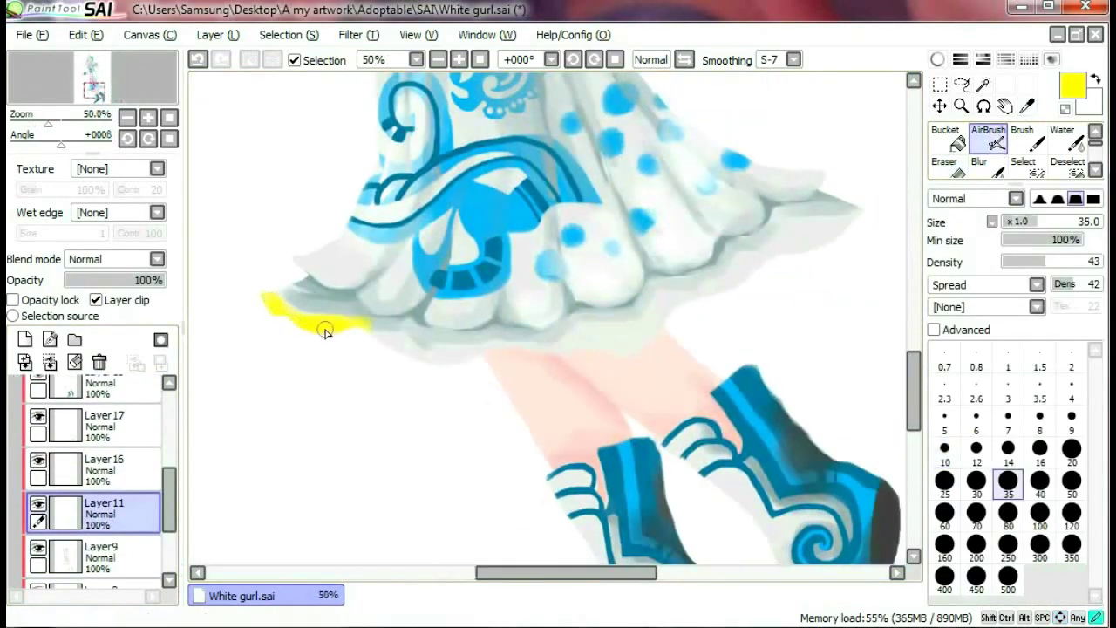
{"action": "scroll", "coordinate": [324, 331], "scroll_direction": "up", "scroll_amount": 3}
{"action": "scroll", "coordinate": [558, 314], "scroll_direction": "down", "scroll_amount": 3}
{"action": "left_click_drag", "start_coordinate": [405, 410], "coordinate": [514, 436]}
{"action": "scroll", "coordinate": [558, 314], "scroll_direction": "down", "scroll_amount": 3}
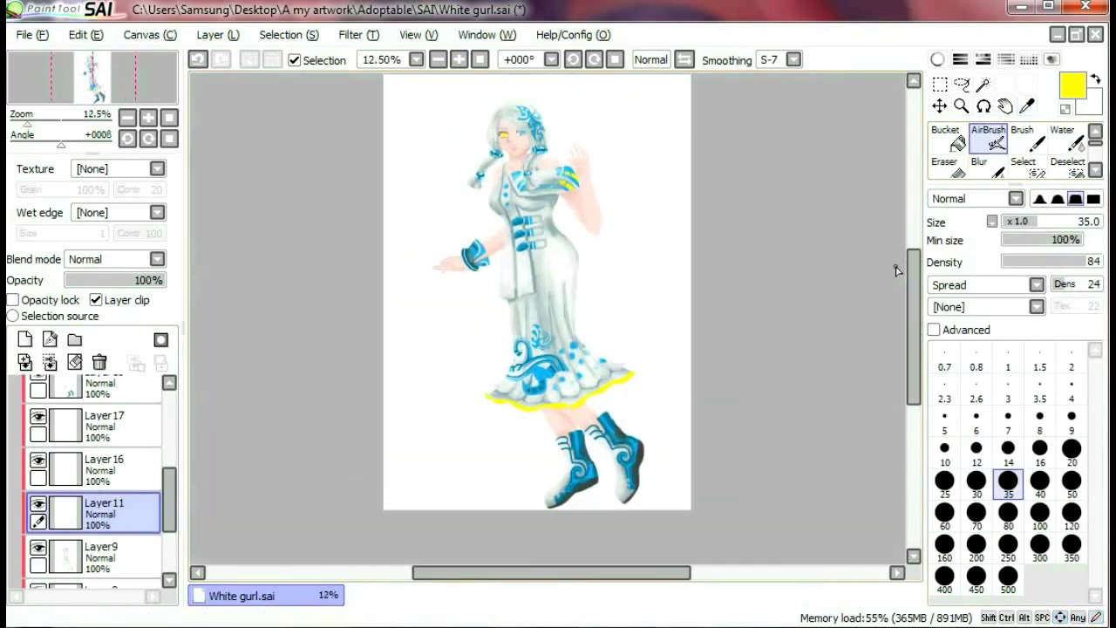
- Examine the whole figure with its yellow hem, then the face, hair and skirt up close
{"action": "scroll", "coordinate": [523, 375], "scroll_direction": "up", "scroll_amount": 3}
{"action": "scroll", "coordinate": [505, 433], "scroll_direction": "down", "scroll_amount": 2}
{"action": "scroll", "coordinate": [725, 393], "scroll_direction": "down", "scroll_amount": 3}
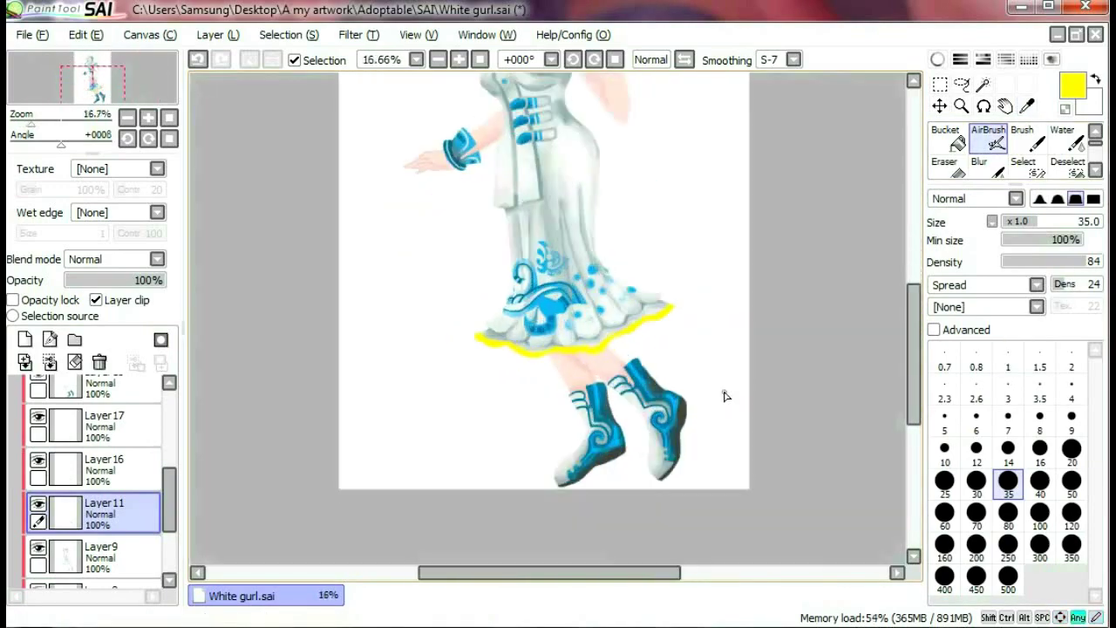
{"action": "scroll", "coordinate": [724, 394], "scroll_direction": "up", "scroll_amount": 2}
{"action": "scroll", "coordinate": [724, 395], "scroll_direction": "down", "scroll_amount": 4}
{"action": "scroll", "coordinate": [724, 394], "scroll_direction": "up", "scroll_amount": 6}
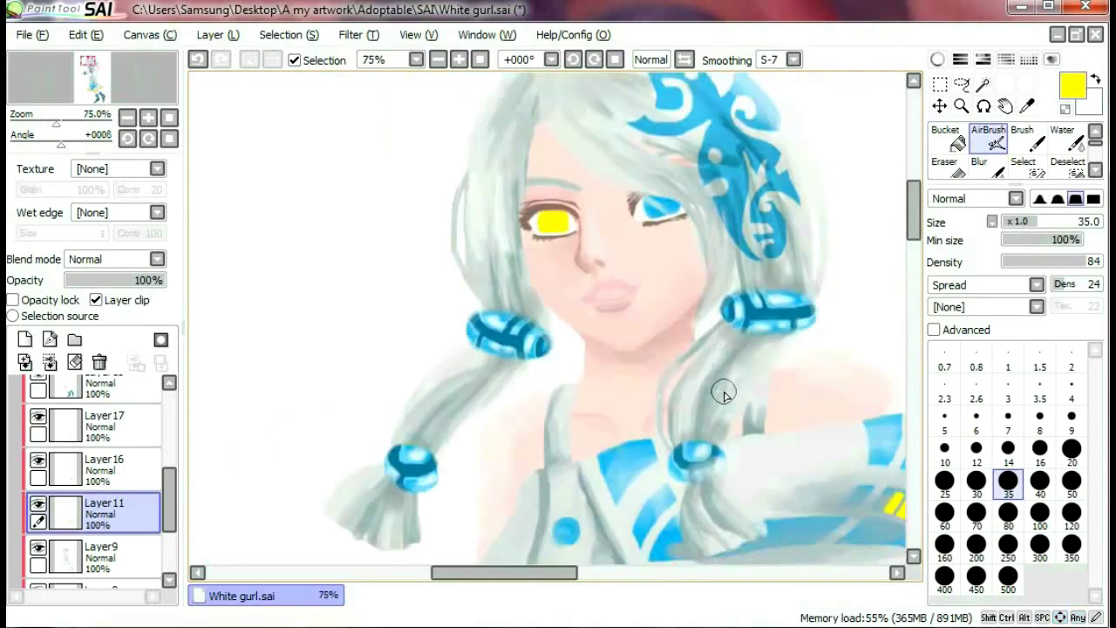
{"action": "scroll", "coordinate": [724, 394], "scroll_direction": "down", "scroll_amount": 5}
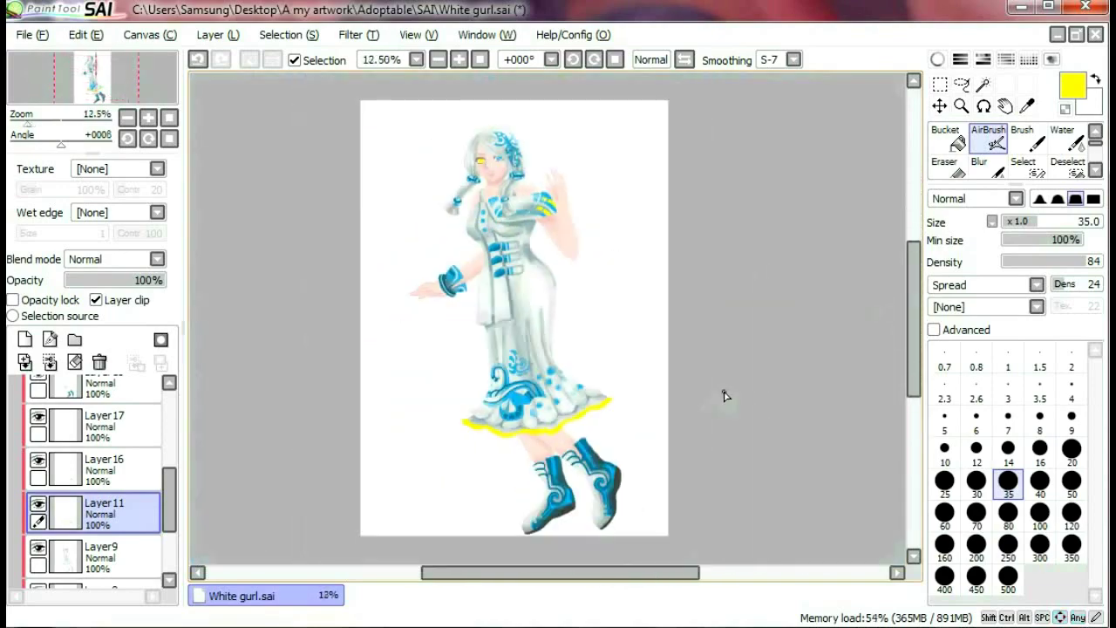
{"action": "scroll", "coordinate": [724, 394], "scroll_direction": "up", "scroll_amount": 3}
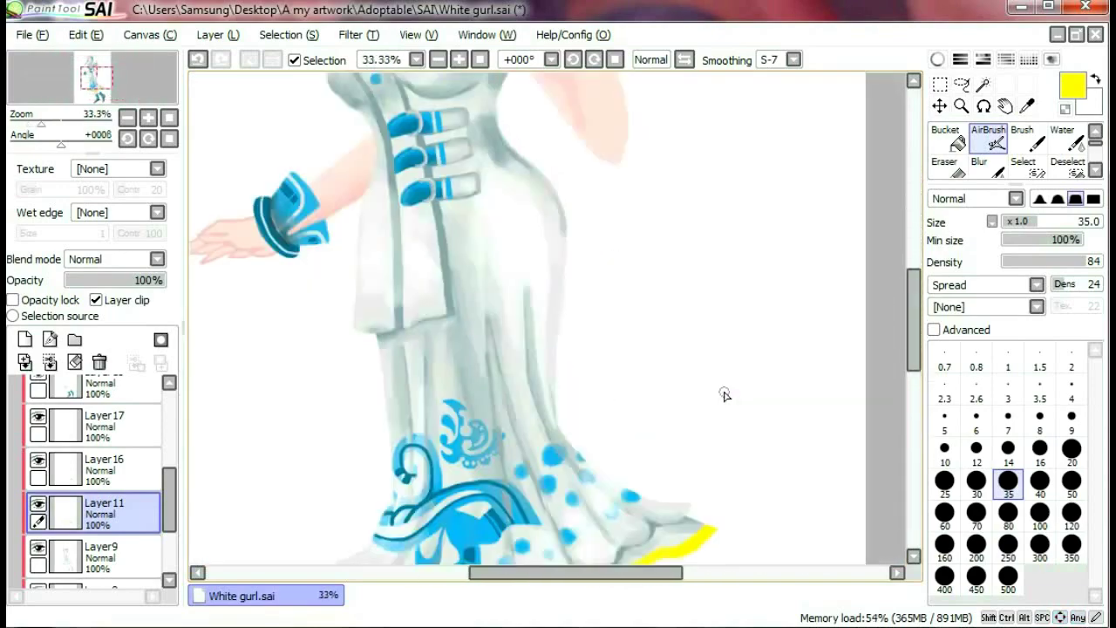
- Clean up the outer edges of the boots and coat on Layer5 with a size 25 Eraser
{"action": "scroll", "coordinate": [723, 394], "scroll_direction": "up", "scroll_amount": 2}
{"action": "left_click", "coordinate": [946, 167]}
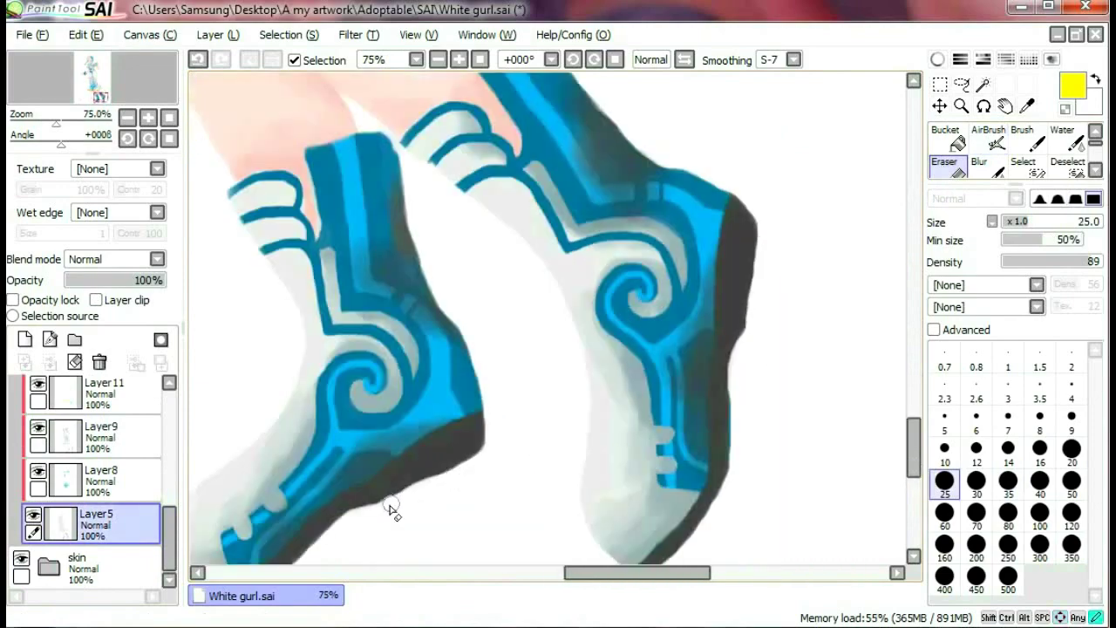
{"action": "scroll", "coordinate": [410, 514], "scroll_direction": "down", "scroll_amount": 3}
{"action": "scroll", "coordinate": [493, 483], "scroll_direction": "down", "scroll_amount": 3}
{"action": "scroll", "coordinate": [498, 480], "scroll_direction": "down", "scroll_amount": 2}
{"action": "scroll", "coordinate": [495, 482], "scroll_direction": "up", "scroll_amount": 5}
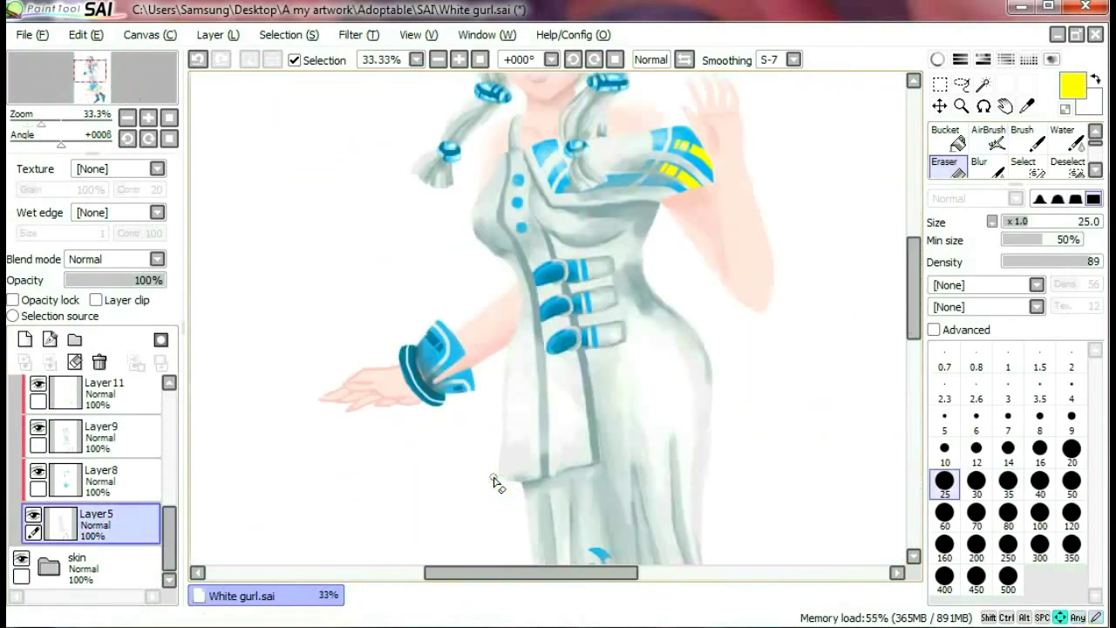
{"action": "scroll", "coordinate": [493, 481], "scroll_direction": "up", "scroll_amount": 3}
{"action": "scroll", "coordinate": [493, 479], "scroll_direction": "up", "scroll_amount": 5}
{"action": "scroll", "coordinate": [494, 479], "scroll_direction": "down", "scroll_amount": 5}
- On Layer8, erase a round hole in the centre of each of the three blue bodice buttons with a size 25 Eraser
{"action": "left_click", "coordinate": [166, 484]}
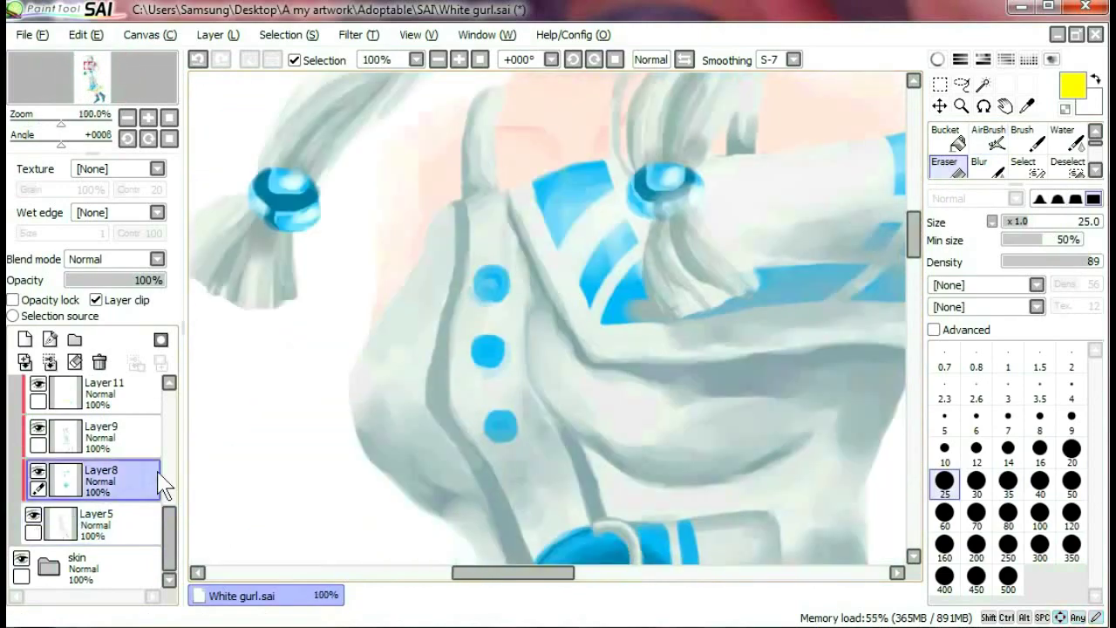
{"action": "left_click", "coordinate": [489, 351]}
{"action": "left_click", "coordinate": [500, 425]}
{"action": "scroll", "coordinate": [497, 393], "scroll_direction": "down", "scroll_amount": 1}
{"action": "scroll", "coordinate": [496, 392], "scroll_direction": "up", "scroll_amount": 2}
- Shade the lower rims of the three ring buttons in darker blue with a size 5 AirBrush
{"action": "key", "text": "v"}
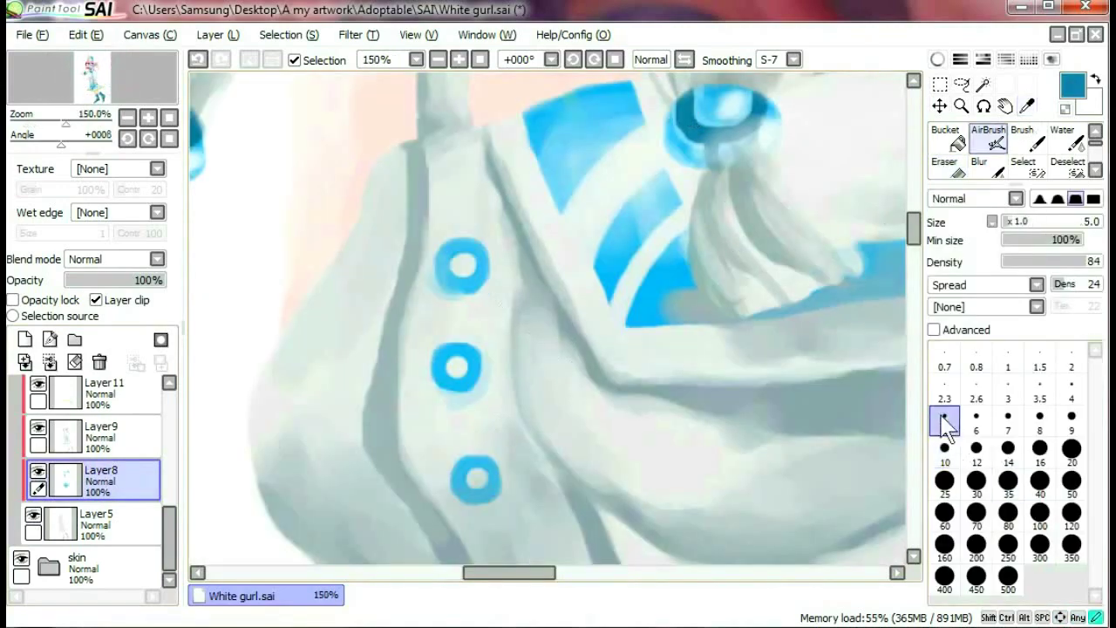
{"action": "scroll", "coordinate": [568, 281], "scroll_direction": "up", "scroll_amount": 1}
{"action": "left_click_drag", "start_coordinate": [399, 253], "coordinate": [467, 262]}
{"action": "scroll", "coordinate": [424, 393], "scroll_direction": "down", "scroll_amount": 2}
{"action": "left_click_drag", "start_coordinate": [394, 385], "coordinate": [476, 411]}
- Blend the dark shading into the button rims with Blur at sizes 4 to 6
{"action": "key", "text": "b"}
{"action": "scroll", "coordinate": [408, 279], "scroll_direction": "up", "scroll_amount": 2}
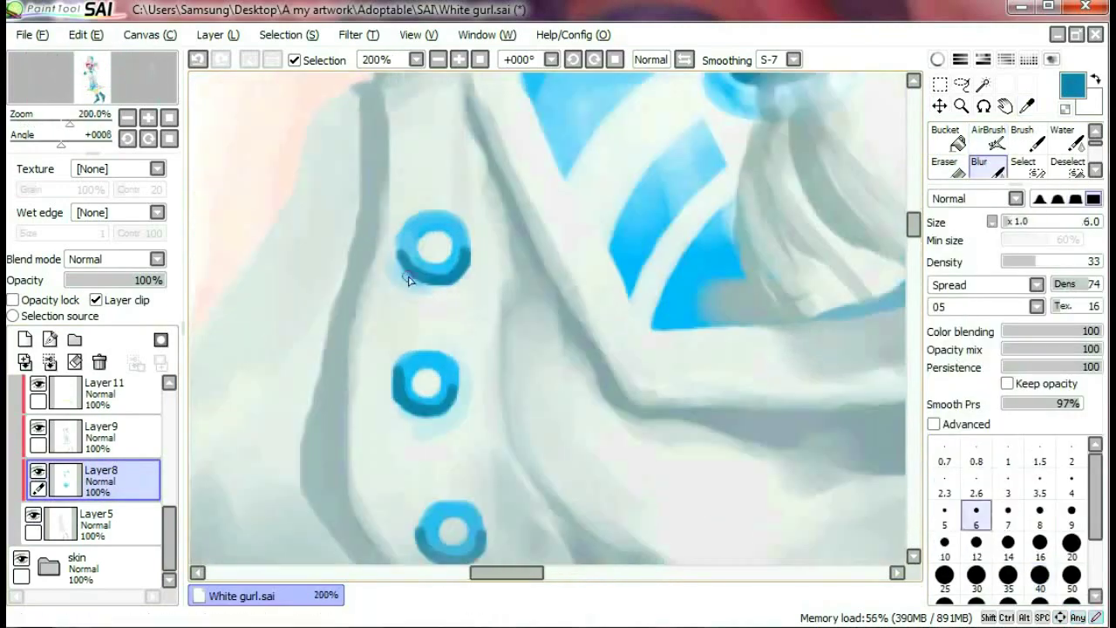
{"action": "scroll", "coordinate": [421, 405], "scroll_direction": "down", "scroll_amount": 3}
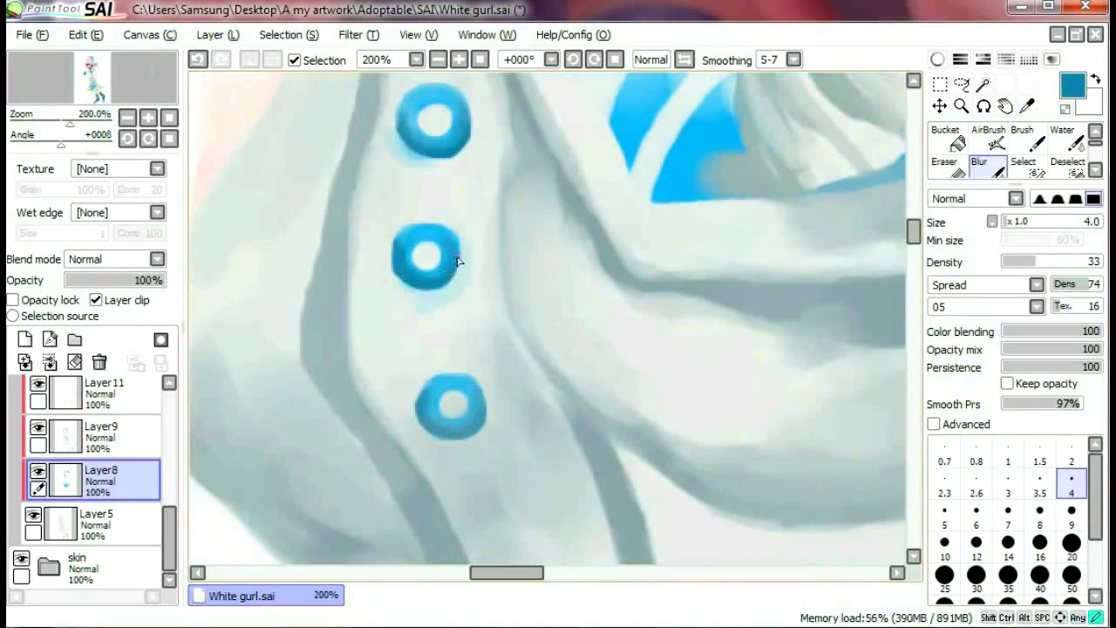
{"action": "scroll", "coordinate": [458, 261], "scroll_direction": "down", "scroll_amount": 6}
{"action": "scroll", "coordinate": [448, 274], "scroll_direction": "up", "scroll_amount": 6}
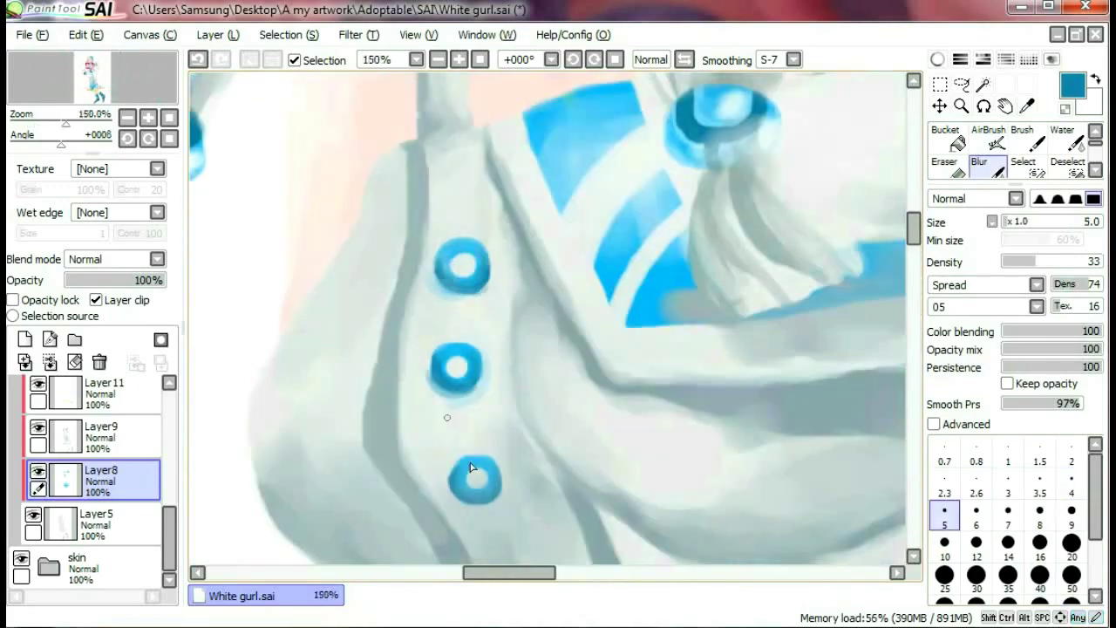
- Add light blue highlights to the rims of the three ring buttons with a size 5 AirBrush at density 85
{"action": "scroll", "coordinate": [470, 468], "scroll_direction": "up", "scroll_amount": 1}
{"action": "key", "text": "v"}
{"action": "left_click", "coordinate": [937, 59]}
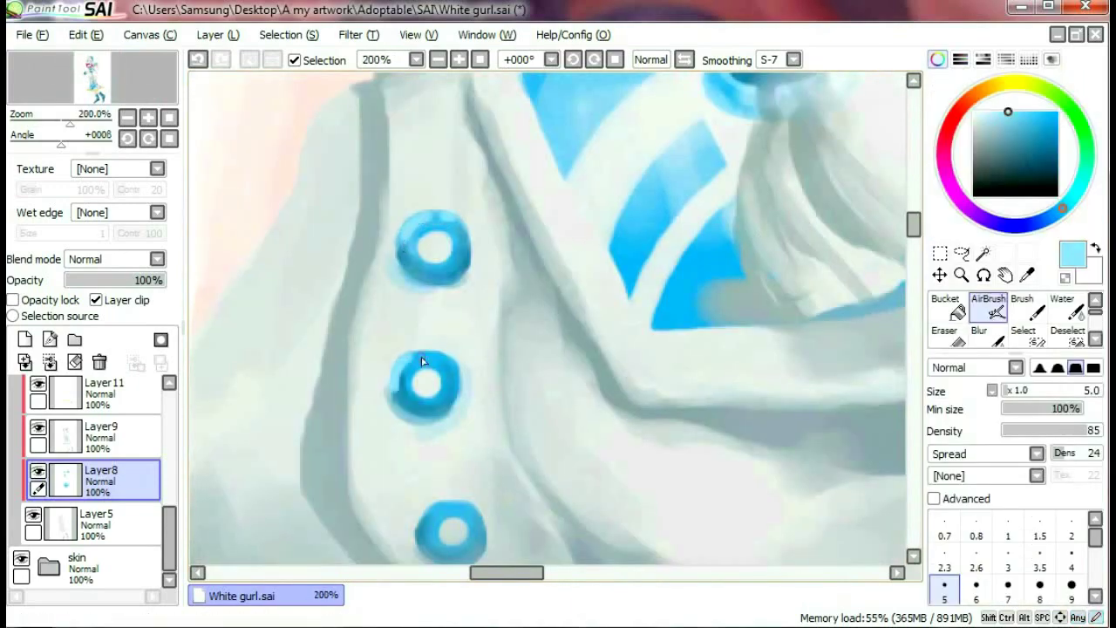
{"action": "scroll", "coordinate": [425, 523], "scroll_direction": "down", "scroll_amount": 8}
{"action": "scroll", "coordinate": [425, 523], "scroll_direction": "up", "scroll_amount": 4}
{"action": "scroll", "coordinate": [163, 517], "scroll_direction": "up", "scroll_amount": 5}
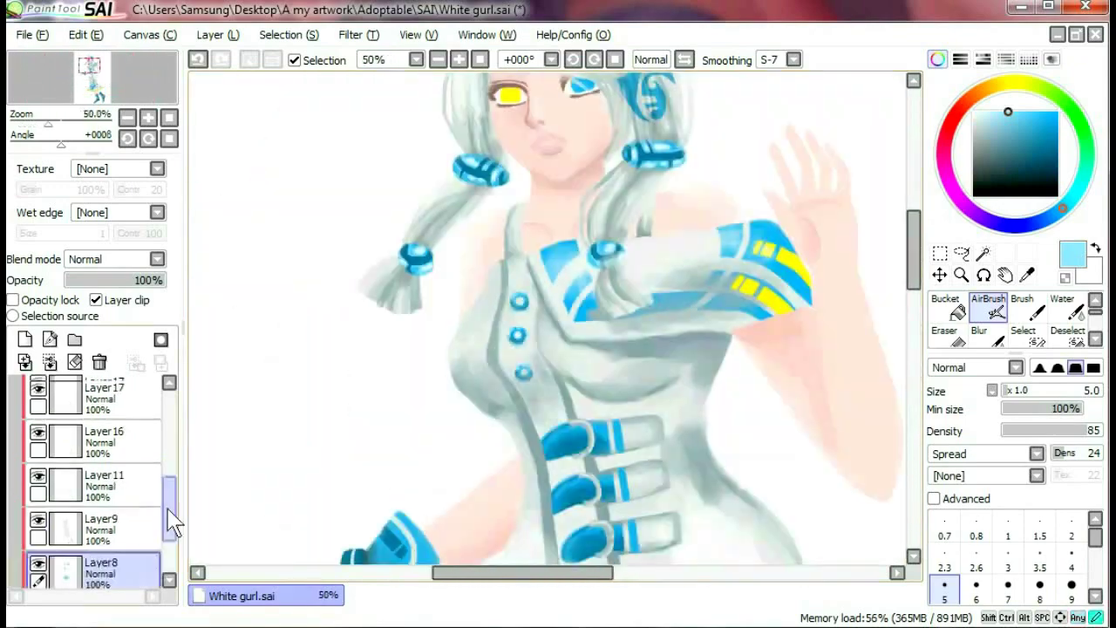
- Select Layer16 and set up a size 35 AirBrush in light grey for the dress
{"action": "scroll", "coordinate": [160, 480], "scroll_direction": "down", "scroll_amount": 3}
{"action": "left_click", "coordinate": [104, 442]}
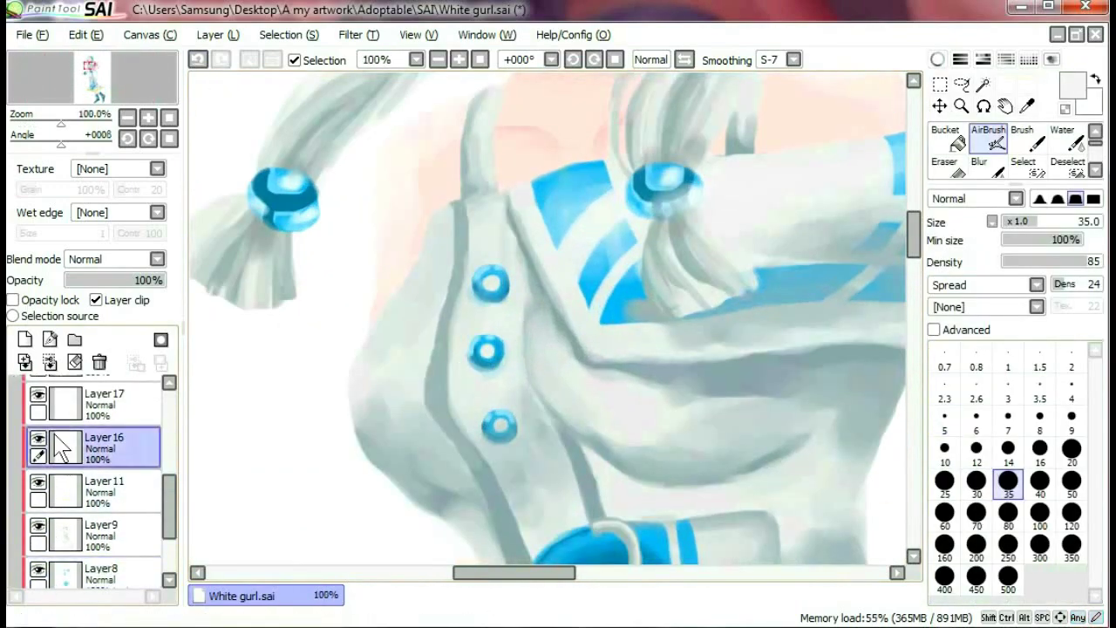
{"action": "key", "text": "b"}
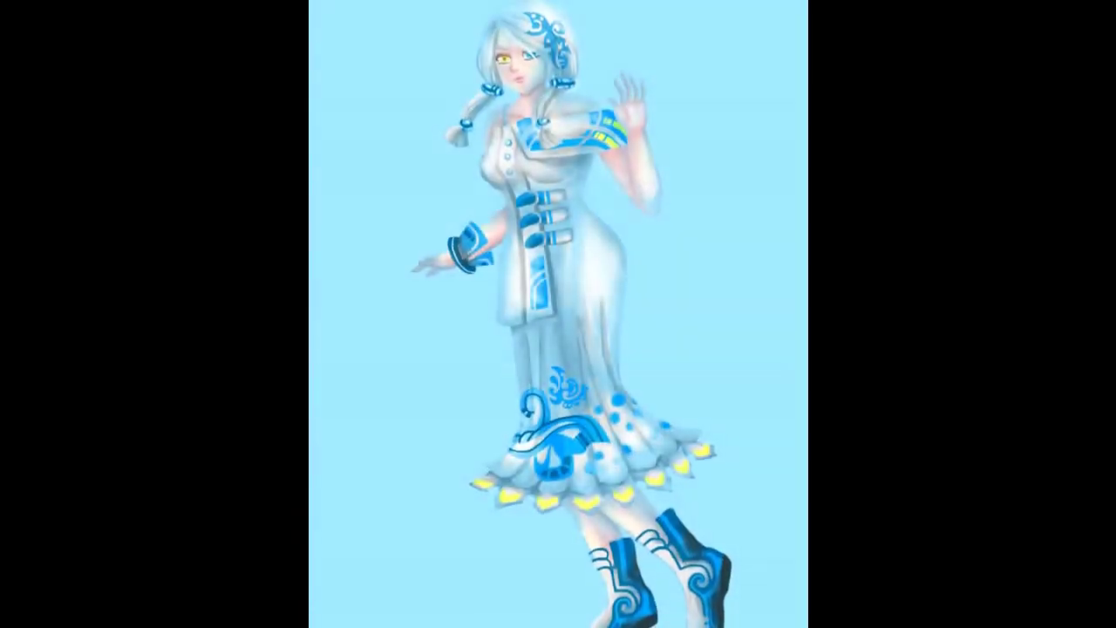